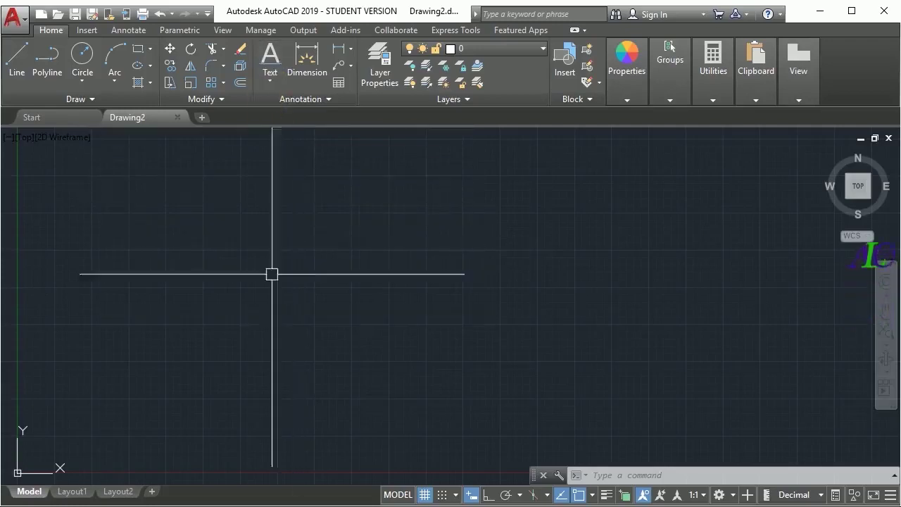
- Place a multiline text box by picking two corners near the middle of Drawing2
{"action": "left_click", "coordinate": [271, 82]}
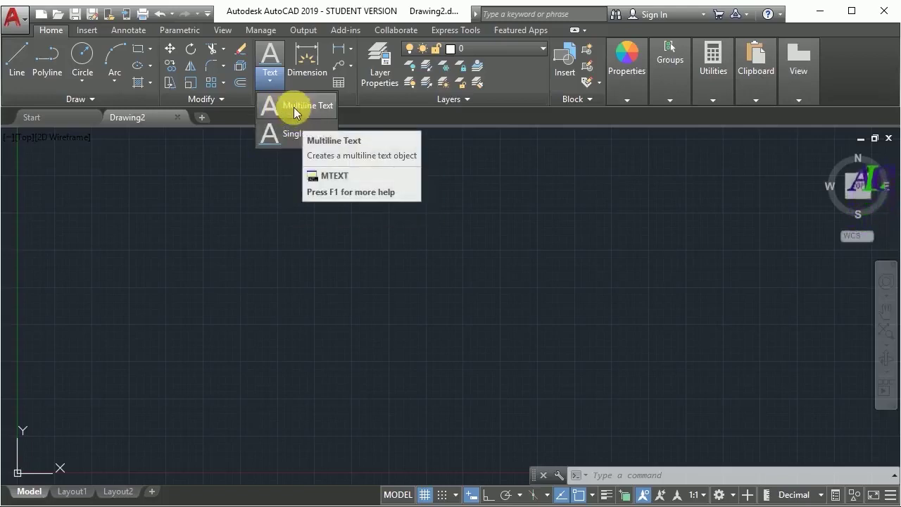
{"action": "mouse_move", "coordinate": [303, 105]}
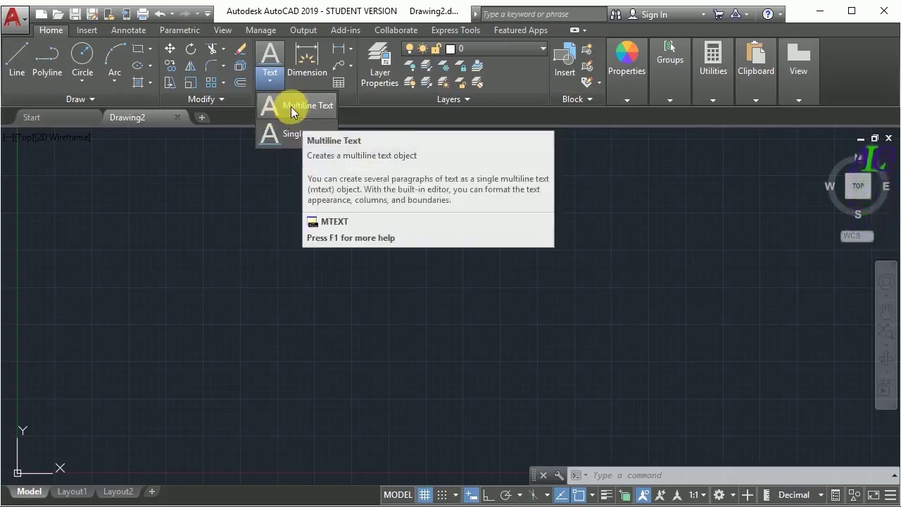
{"action": "left_click", "coordinate": [291, 107]}
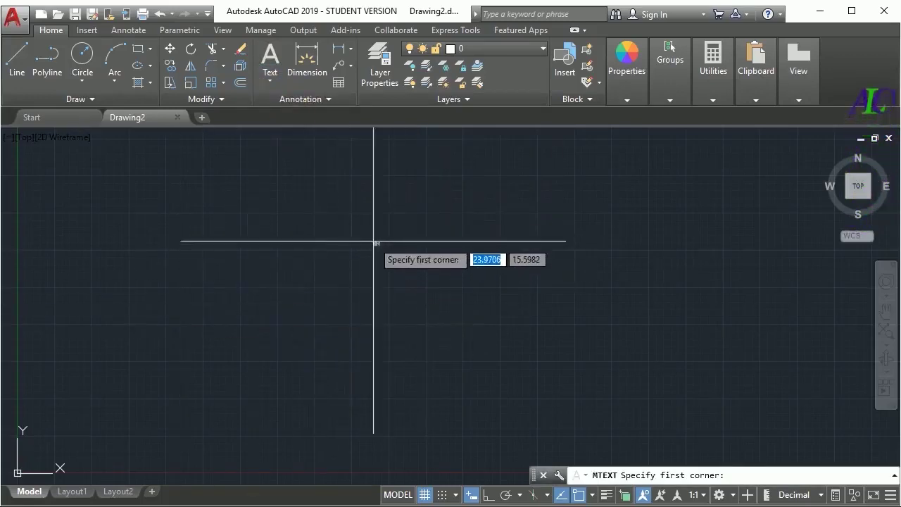
{"action": "left_click", "coordinate": [351, 234]}
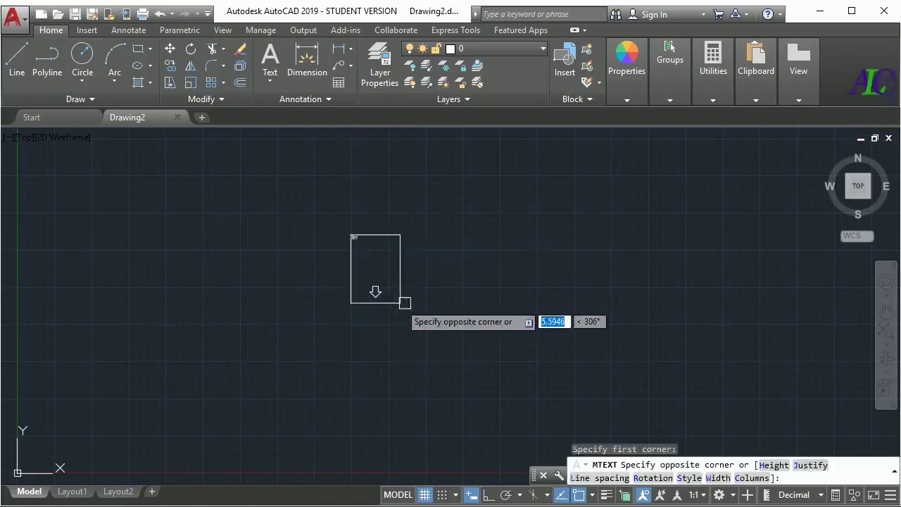
{"action": "left_click", "coordinate": [558, 298]}
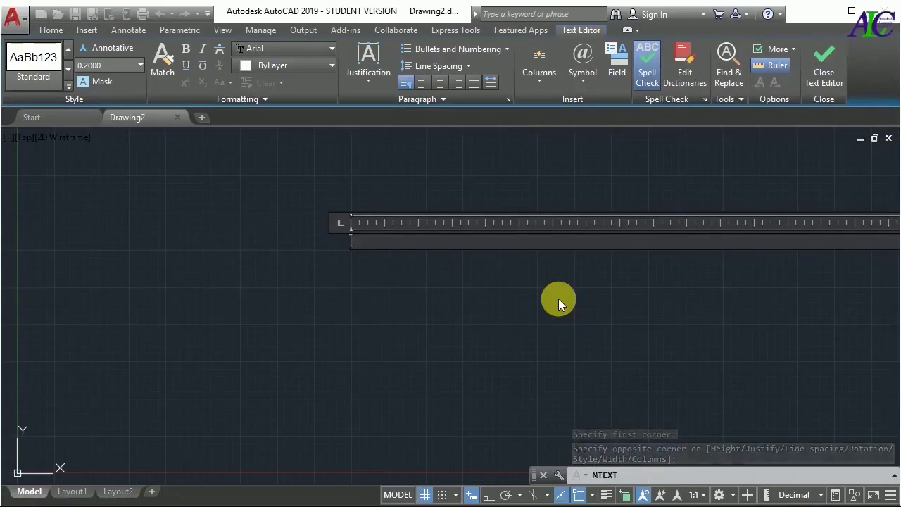
- Type the note 'write your text here' and commit it to the drawing
{"action": "type", "text": "write your tex"}
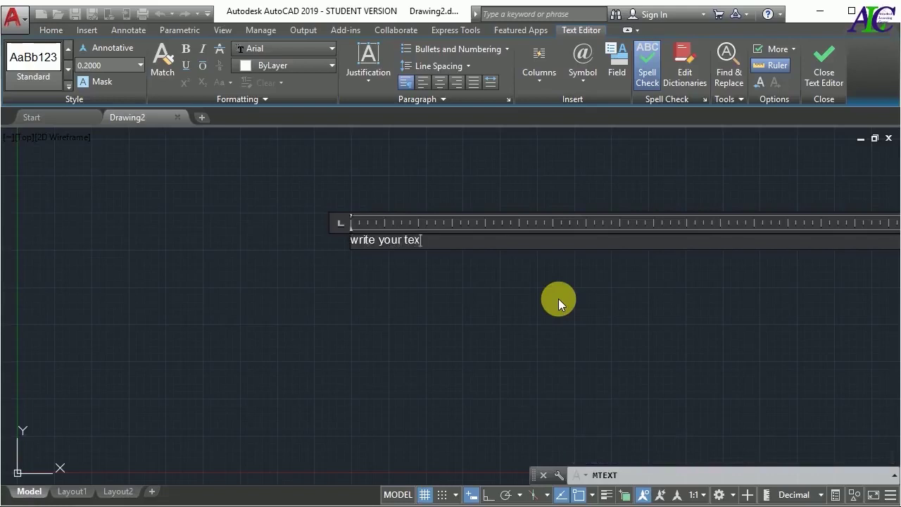
{"action": "type", "text": "t here"}
{"action": "key", "text": "Return"}
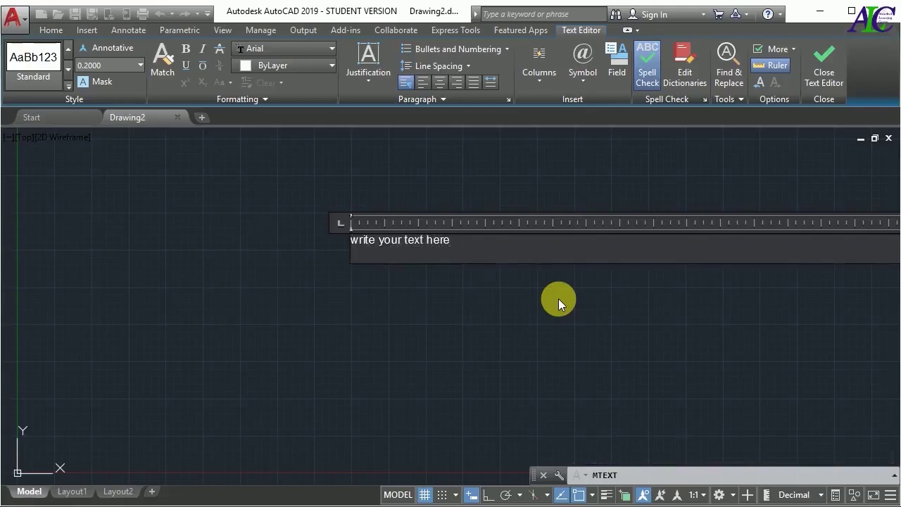
{"action": "left_click", "coordinate": [442, 293]}
{"action": "scroll", "coordinate": [368, 240], "scroll_direction": "up", "scroll_amount": 2}
{"action": "scroll", "coordinate": [368, 242], "scroll_direction": "up", "scroll_amount": 3}
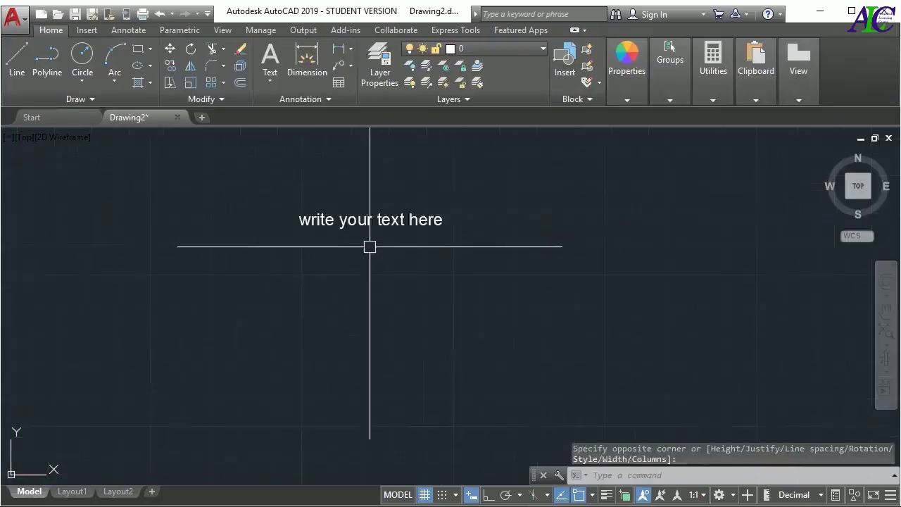
- Reopen the note, keep height 0.2000 with no bold or italic, and underline it
{"action": "double_click", "coordinate": [373, 220]}
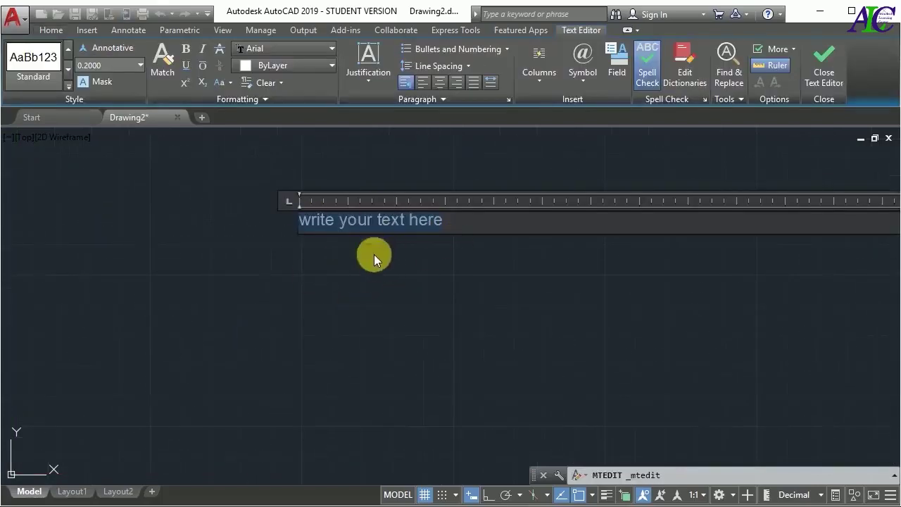
{"action": "left_click", "coordinate": [141, 64]}
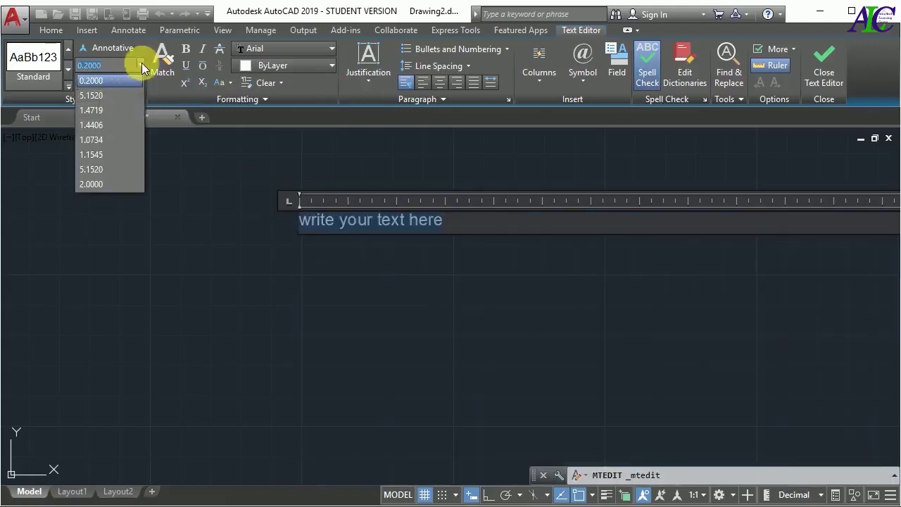
{"action": "left_click", "coordinate": [141, 63]}
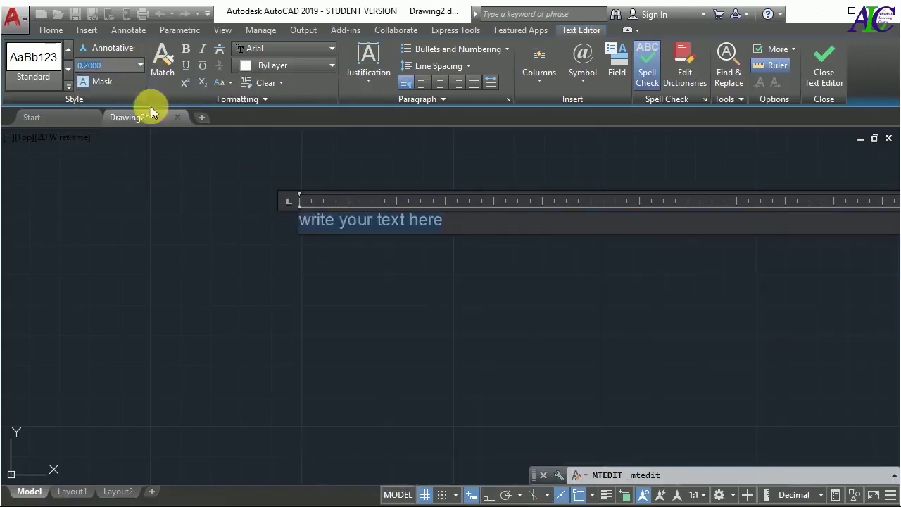
{"action": "left_click", "coordinate": [187, 46]}
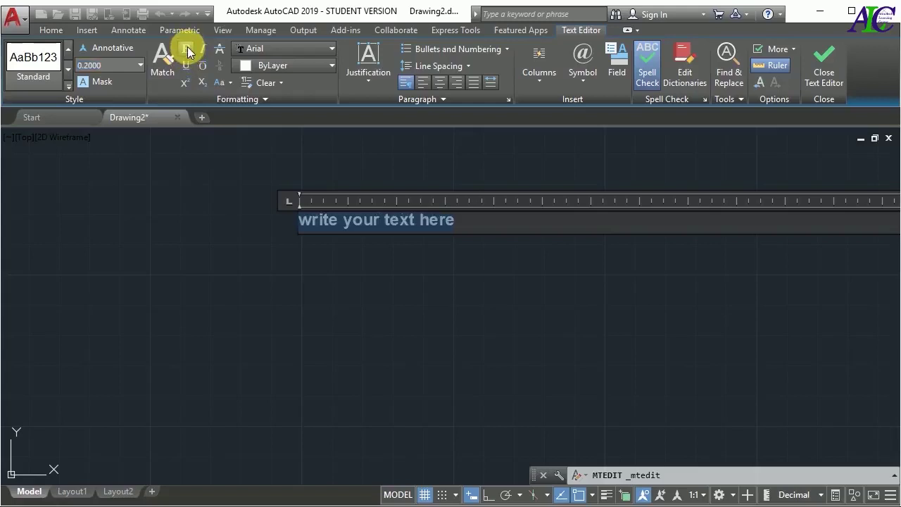
{"action": "left_click", "coordinate": [187, 47]}
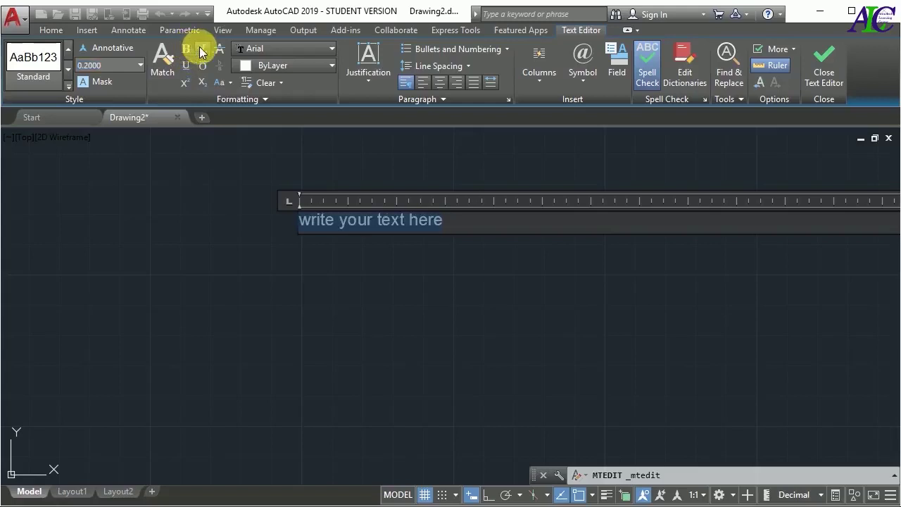
{"action": "left_click", "coordinate": [202, 49]}
{"action": "left_click", "coordinate": [202, 50]}
{"action": "left_click", "coordinate": [186, 66]}
{"action": "left_click", "coordinate": [331, 48]}
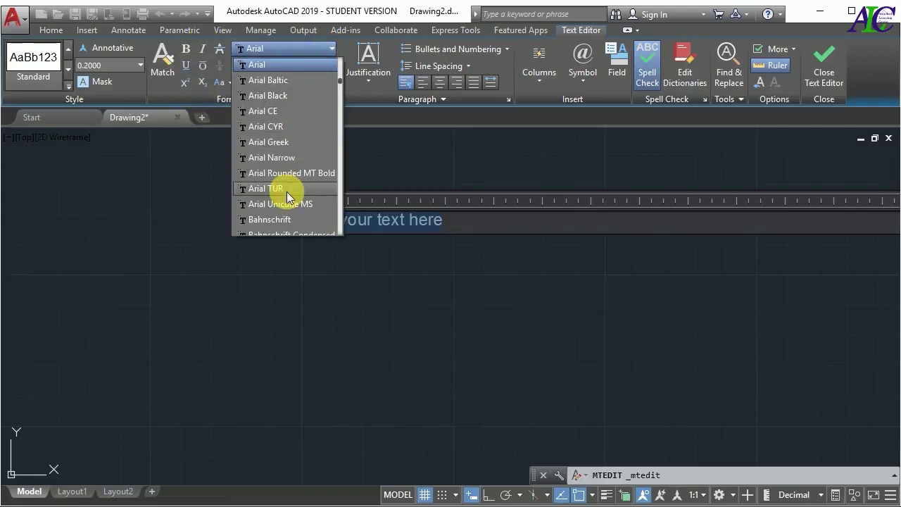
{"action": "scroll", "coordinate": [288, 198], "scroll_direction": "down", "scroll_amount": 5}
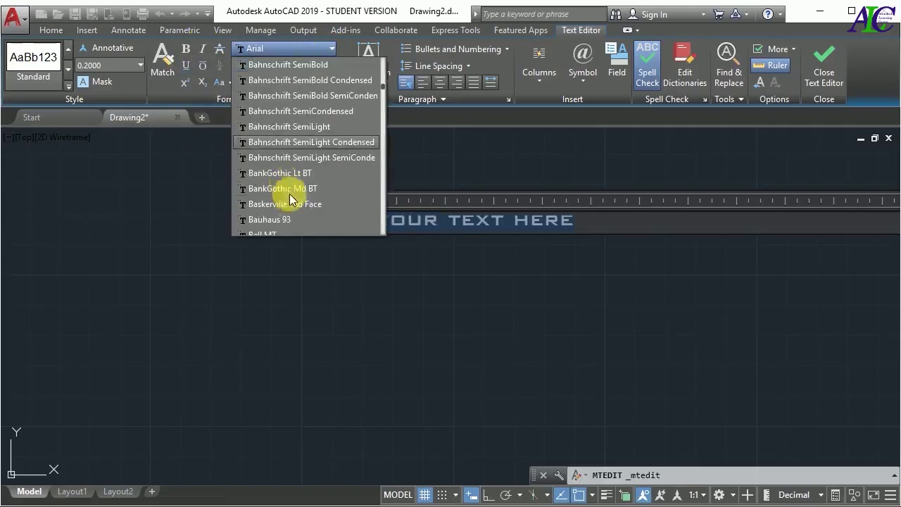
{"action": "scroll", "coordinate": [284, 204], "scroll_direction": "up", "scroll_amount": 5}
{"action": "scroll", "coordinate": [290, 150], "scroll_direction": "up", "scroll_amount": 5}
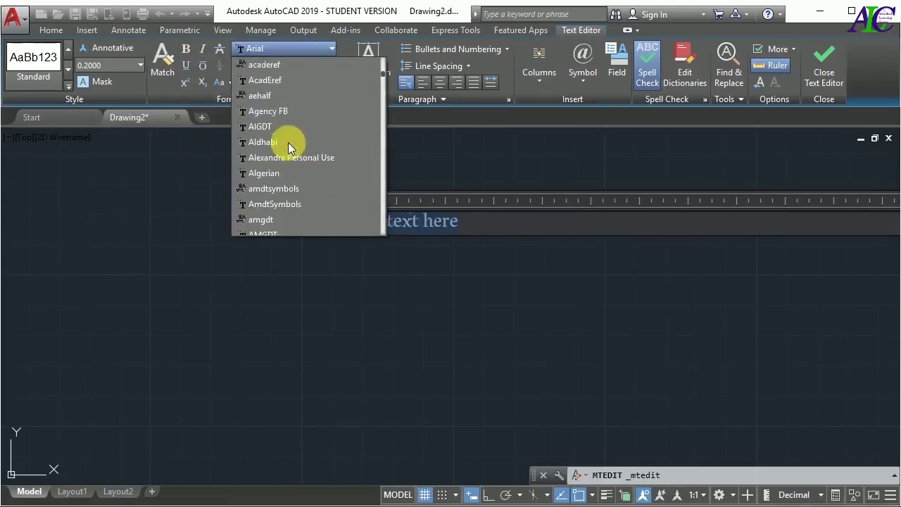
{"action": "scroll", "coordinate": [287, 143], "scroll_direction": "up", "scroll_amount": 3}
{"action": "left_click", "coordinate": [331, 49]}
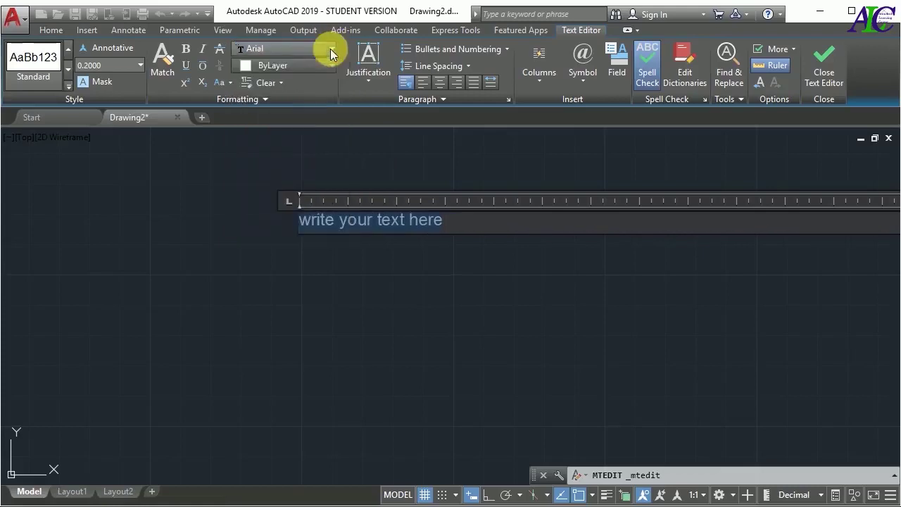
{"action": "left_click", "coordinate": [328, 65]}
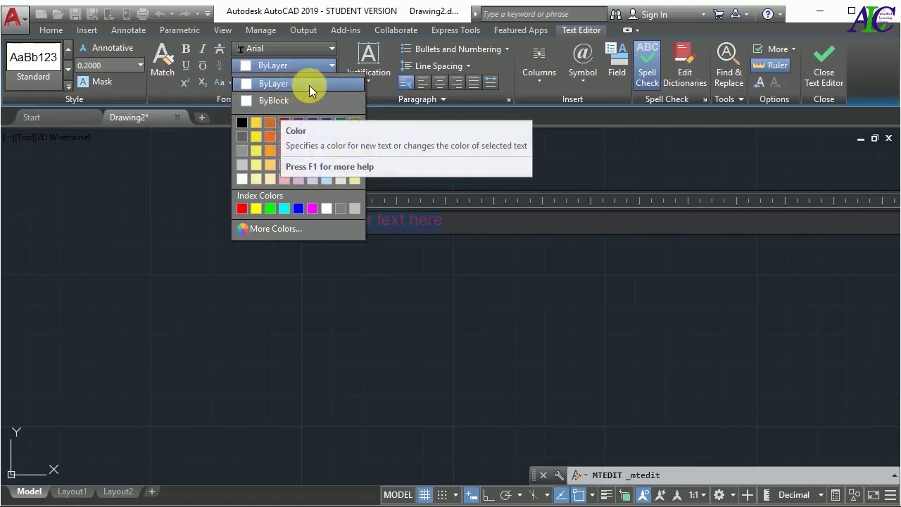
{"action": "left_click", "coordinate": [305, 82]}
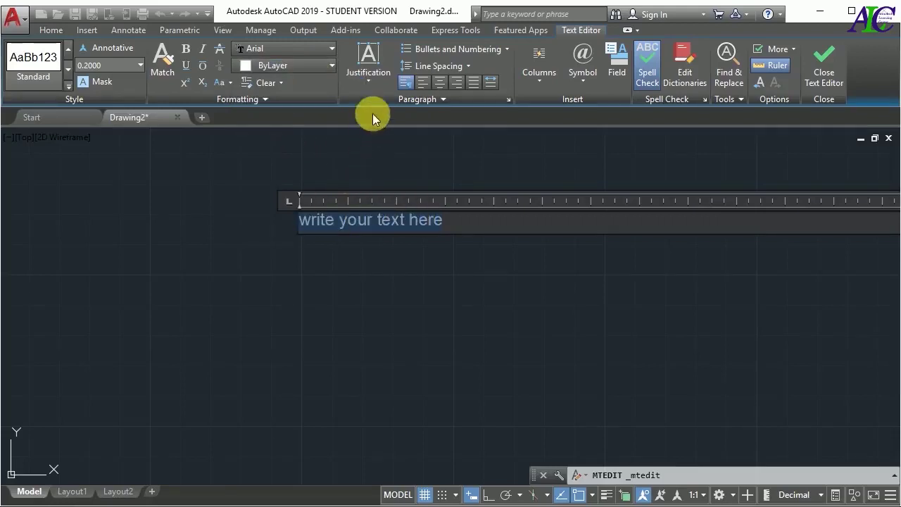
- Justify the note top centre and narrow the text box from the right
{"action": "left_click", "coordinate": [368, 85]}
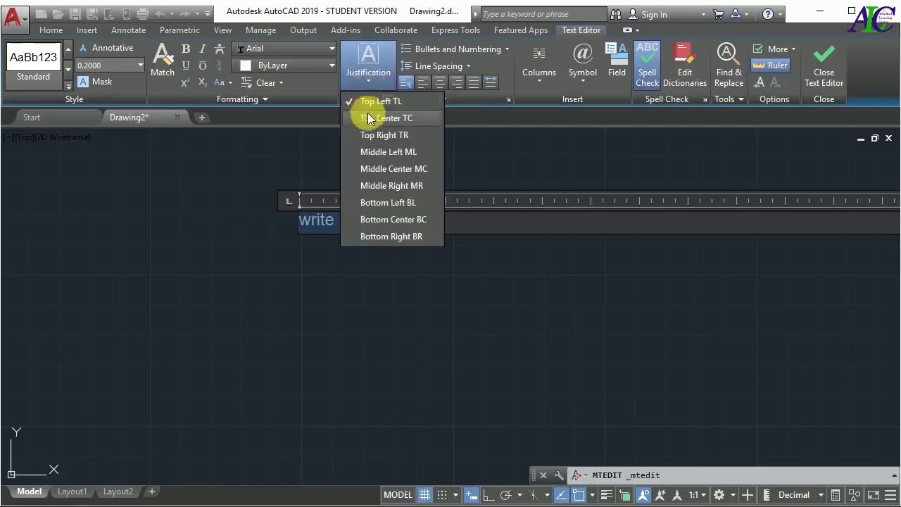
{"action": "left_click", "coordinate": [367, 118]}
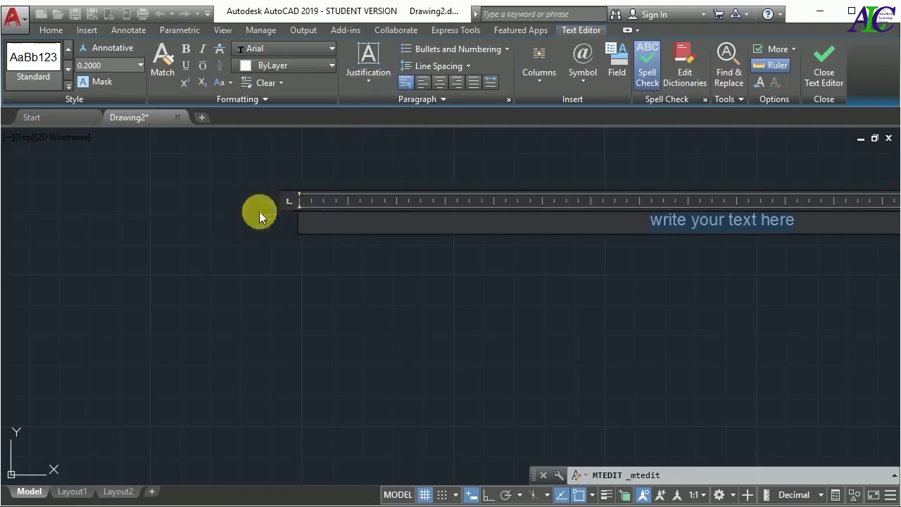
{"action": "scroll", "coordinate": [216, 232], "scroll_direction": "down", "scroll_amount": 2}
{"action": "left_click_drag", "start_coordinate": [810, 210], "coordinate": [607, 209]}
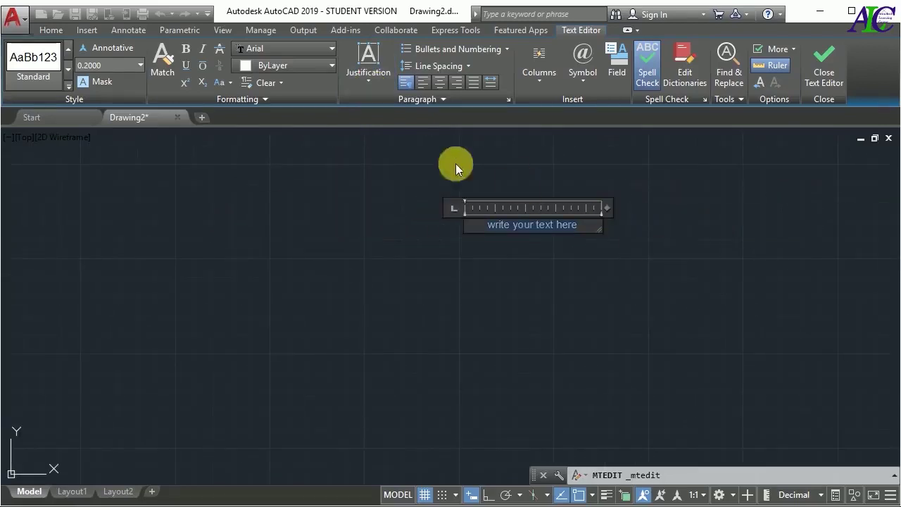
- Try centred, right and distributed paragraph alignment, and set line spacing to 1.5x
{"action": "left_click", "coordinate": [421, 85]}
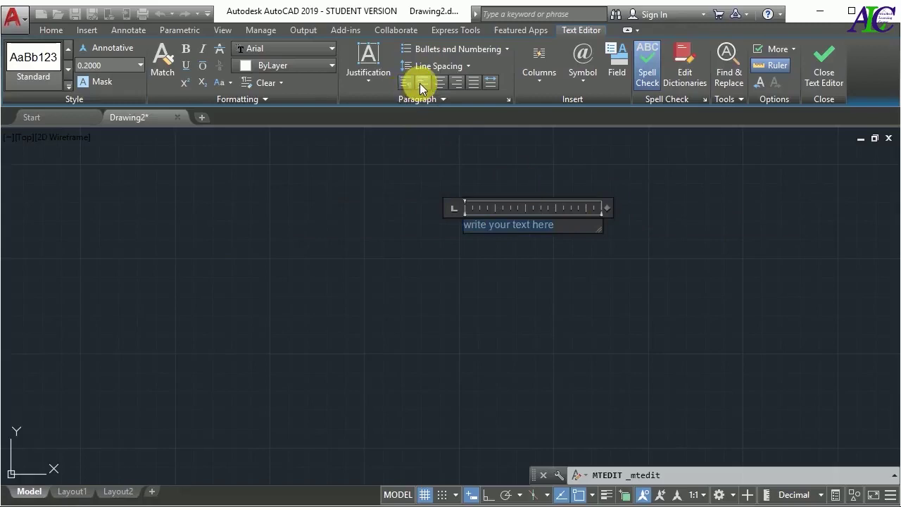
{"action": "left_click", "coordinate": [457, 83]}
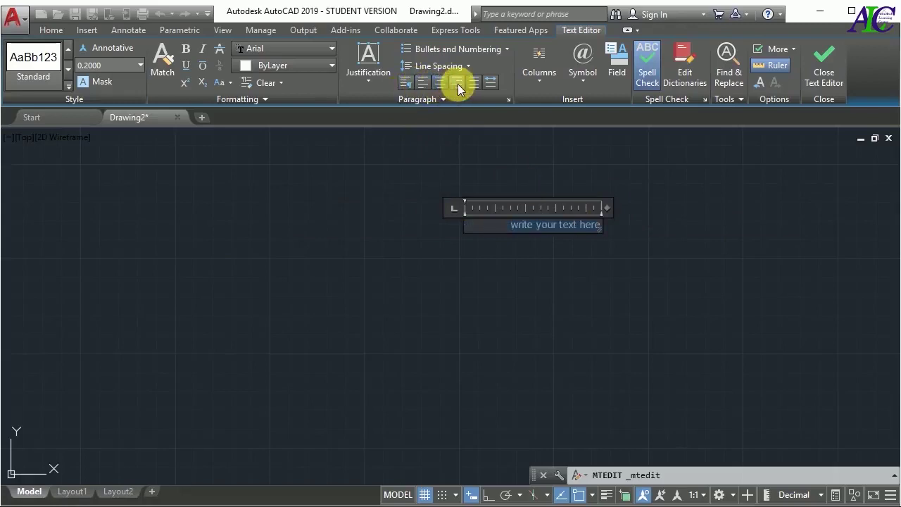
{"action": "left_click", "coordinate": [476, 86]}
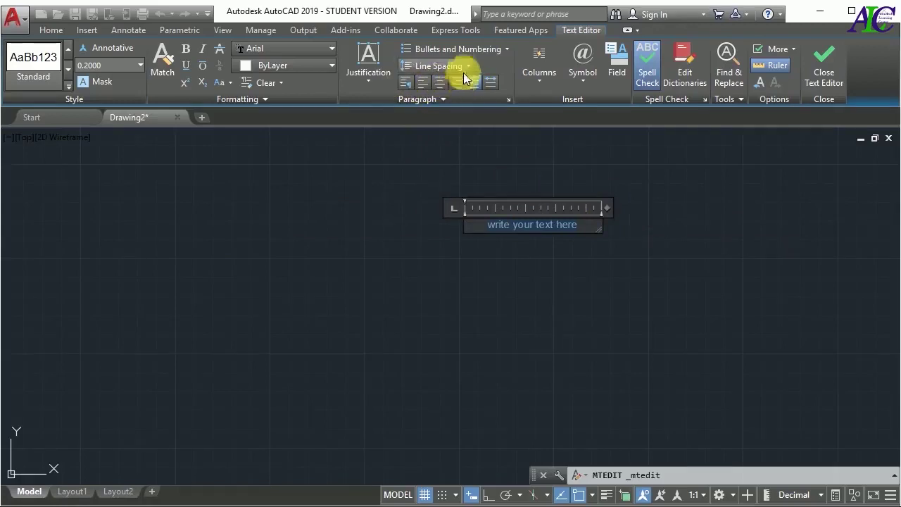
{"action": "left_click", "coordinate": [468, 67]}
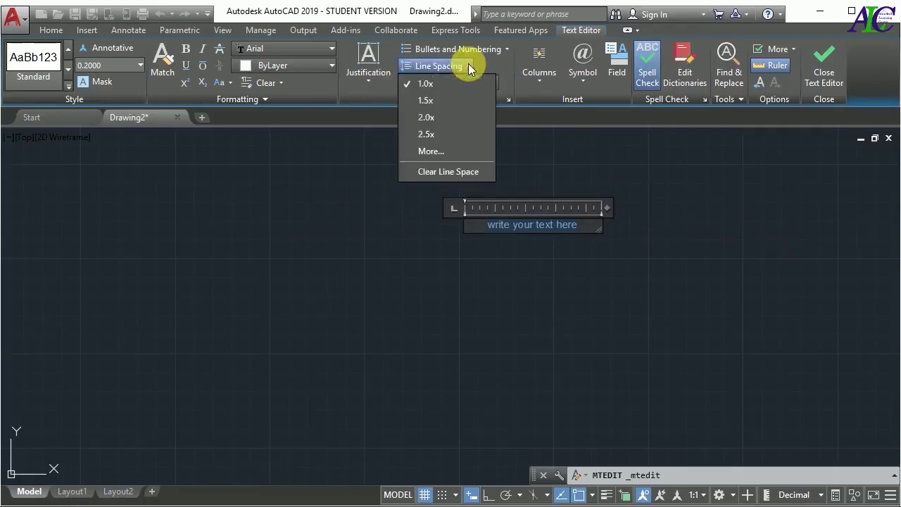
{"action": "left_click", "coordinate": [435, 98]}
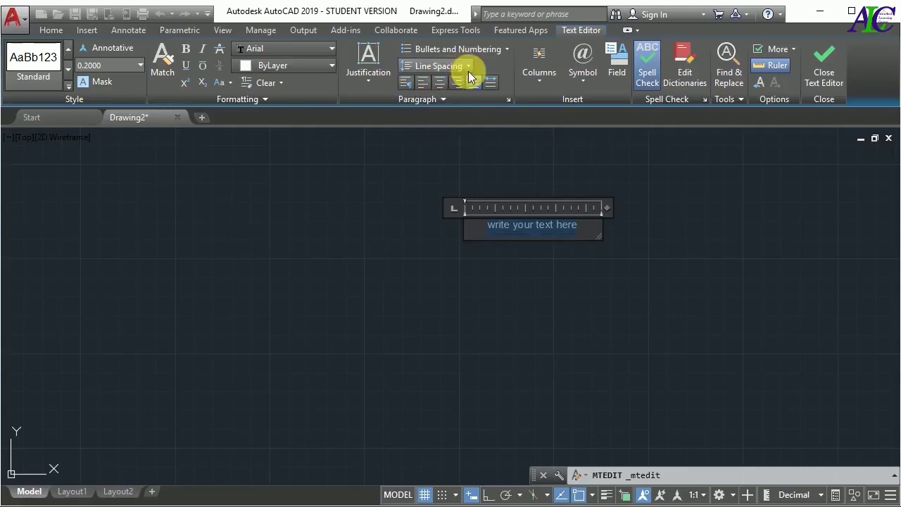
- Change the note's justification to middle left, then top left, and show column options
{"action": "left_click", "coordinate": [373, 81]}
{"action": "left_click", "coordinate": [361, 154]}
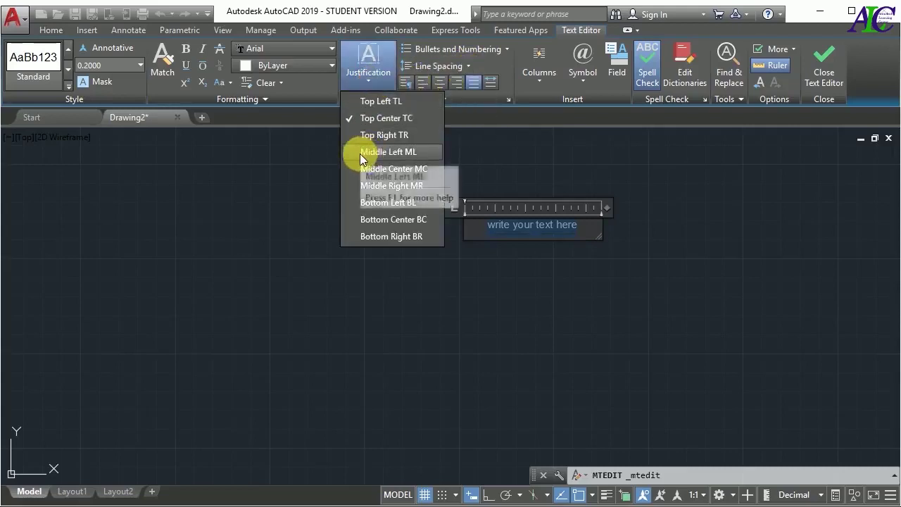
{"action": "left_click", "coordinate": [371, 84]}
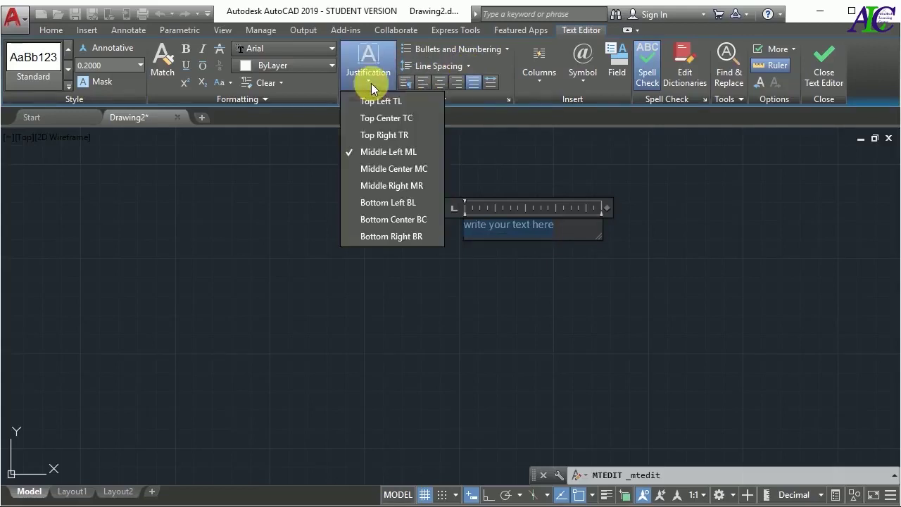
{"action": "left_click", "coordinate": [370, 99]}
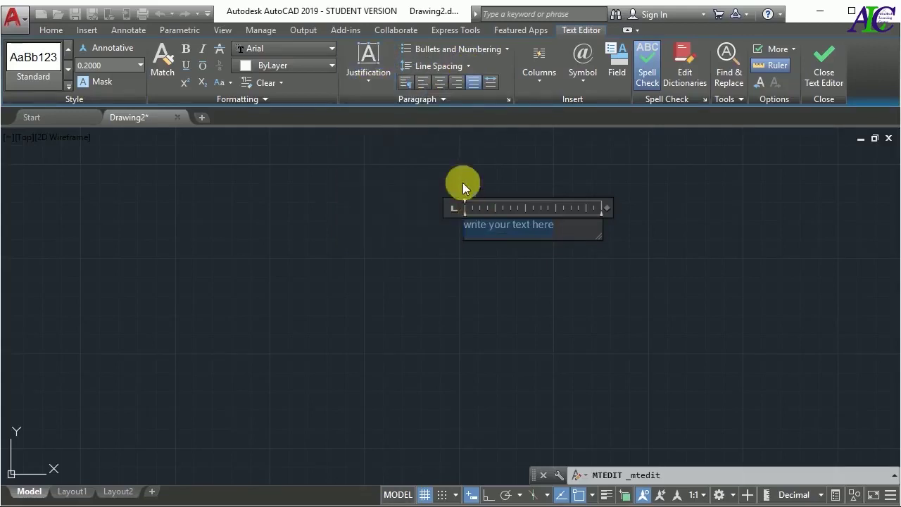
{"action": "left_click", "coordinate": [541, 80]}
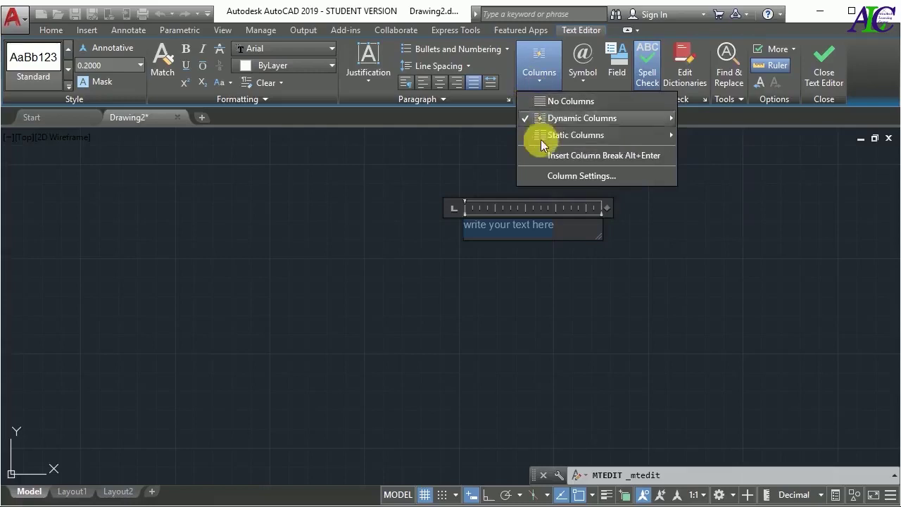
{"action": "mouse_move", "coordinate": [581, 118]}
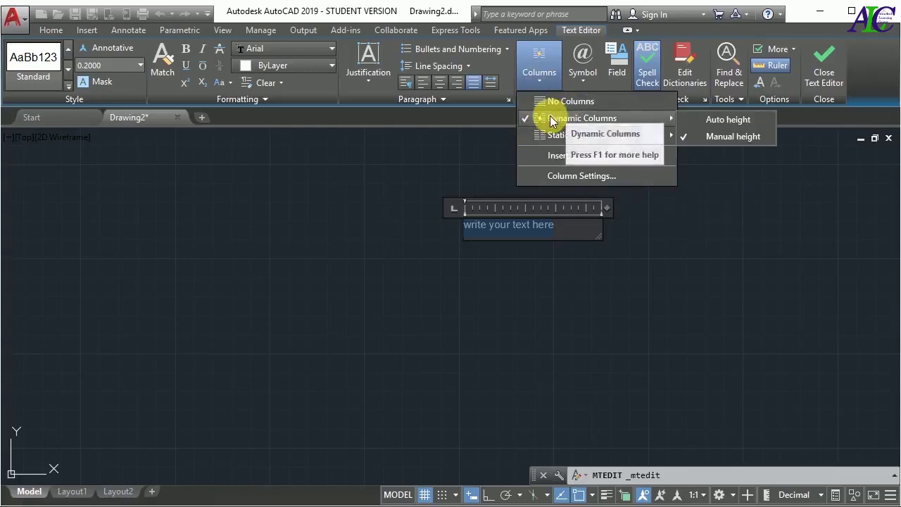
- Keep Dynamic Columns and close the Text Editor to commit the note
{"action": "left_click", "coordinate": [545, 76]}
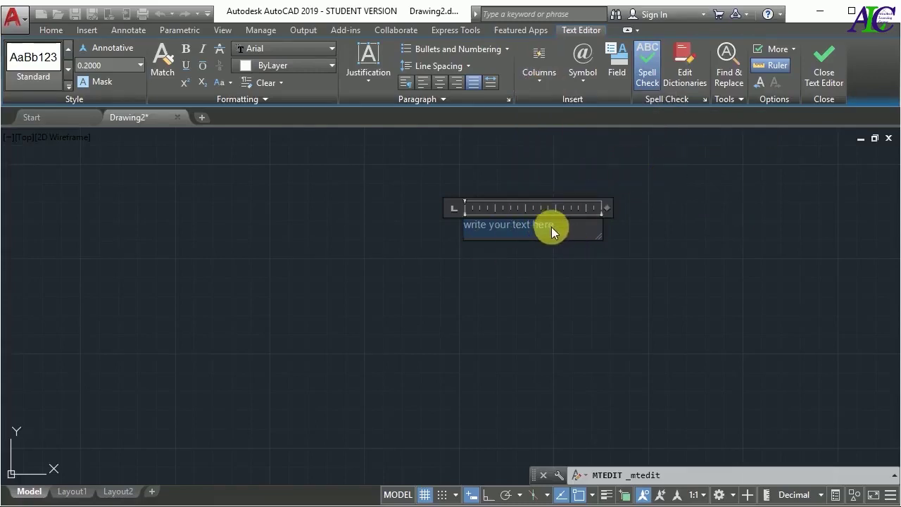
{"action": "left_click", "coordinate": [823, 67]}
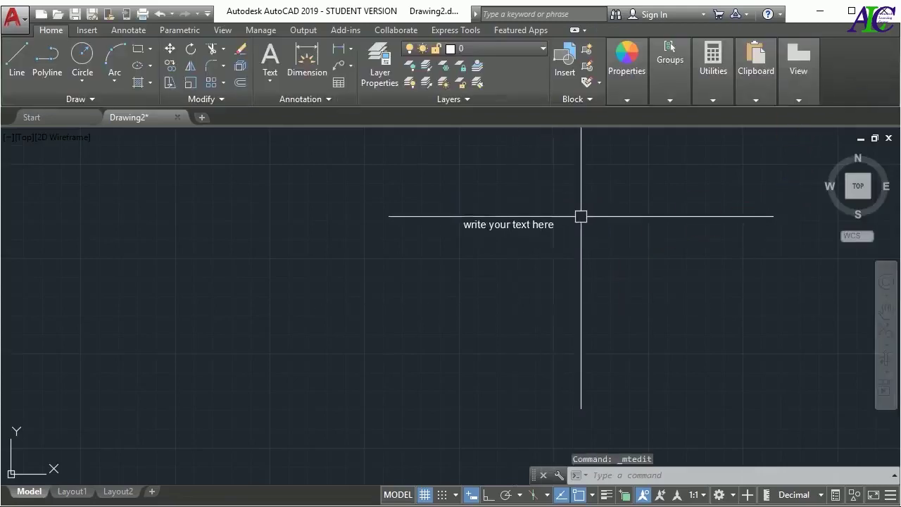
{"action": "scroll", "coordinate": [581, 216], "scroll_direction": "up", "scroll_amount": 2}
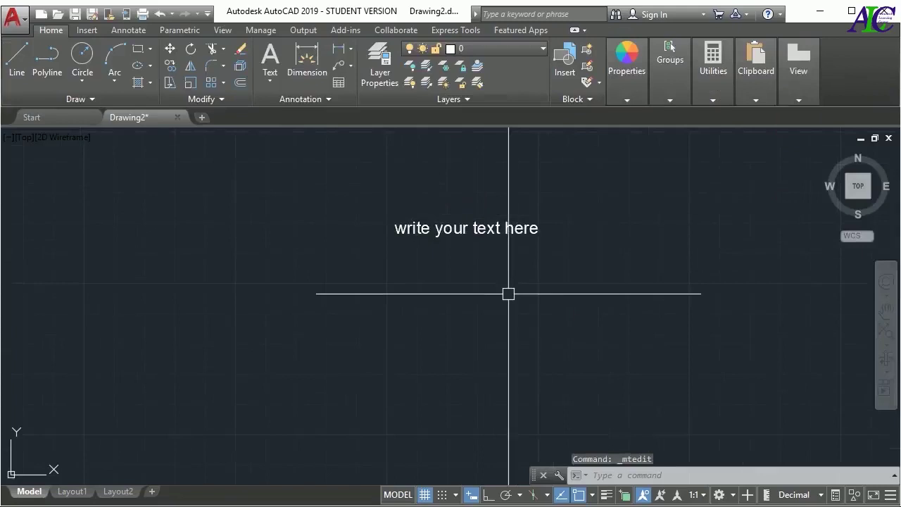
- Add single-line text 'write your' at the default height and 0° rotation over the note
{"action": "left_click", "coordinate": [269, 86]}
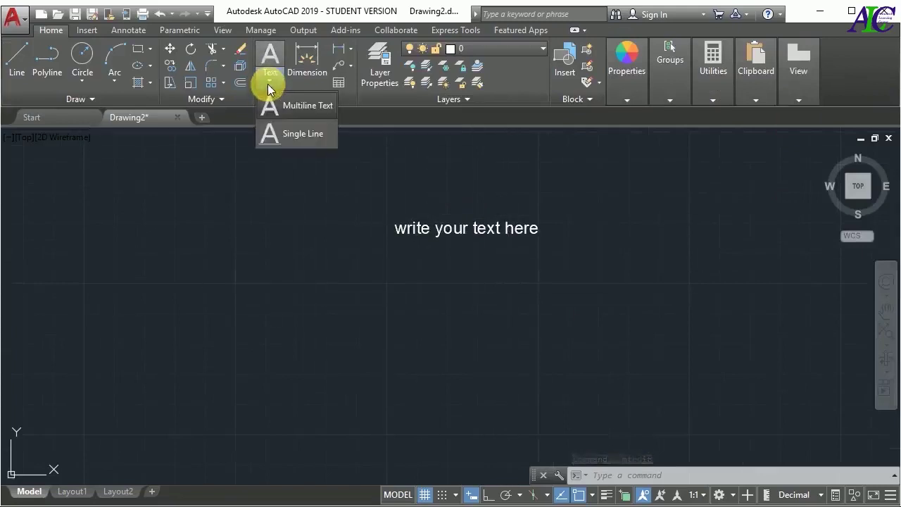
{"action": "left_click", "coordinate": [287, 133]}
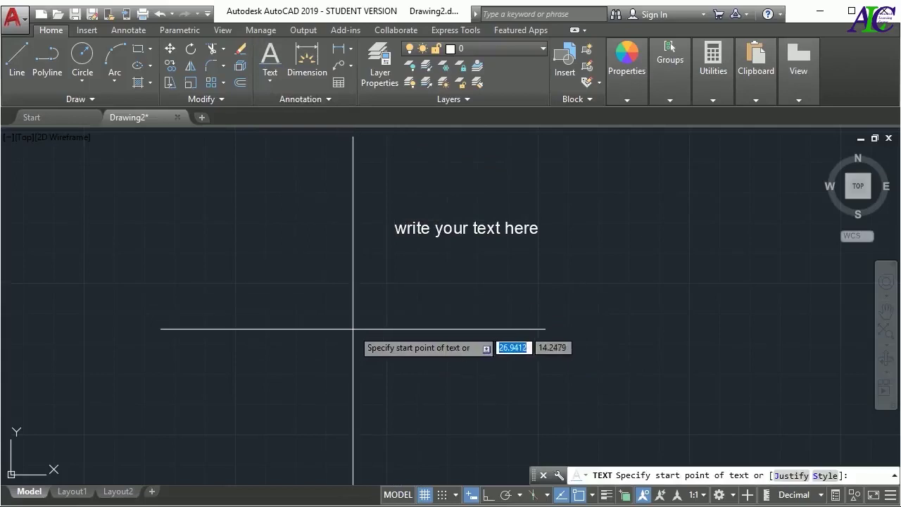
{"action": "left_click", "coordinate": [385, 285]}
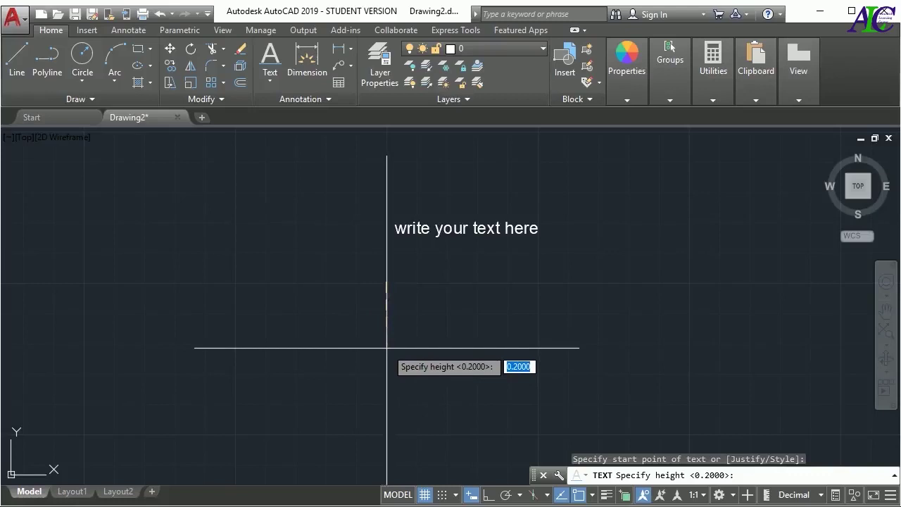
{"action": "key", "text": "Return"}
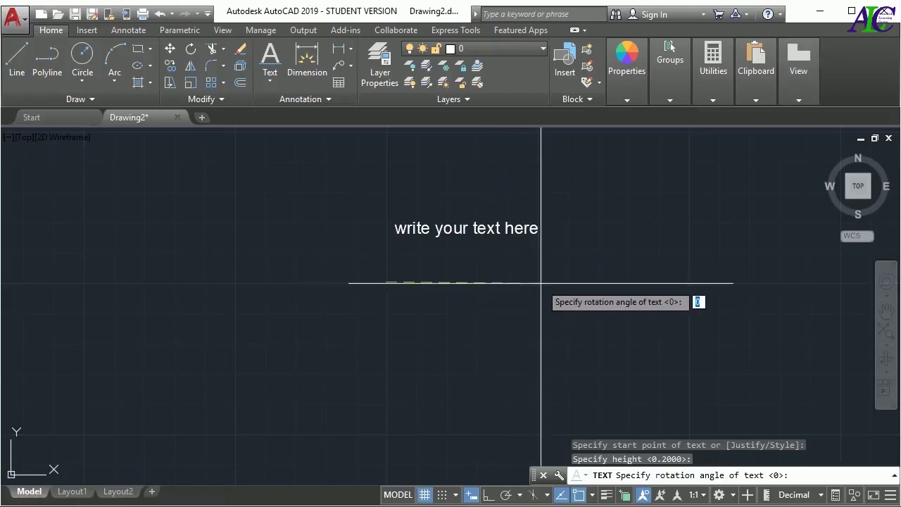
{"action": "key", "text": "Return"}
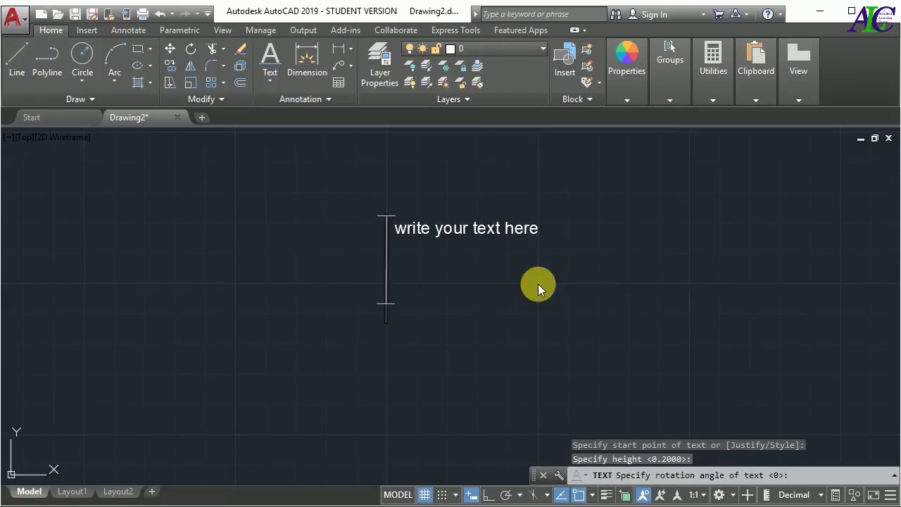
{"action": "type", "text": "wit"}
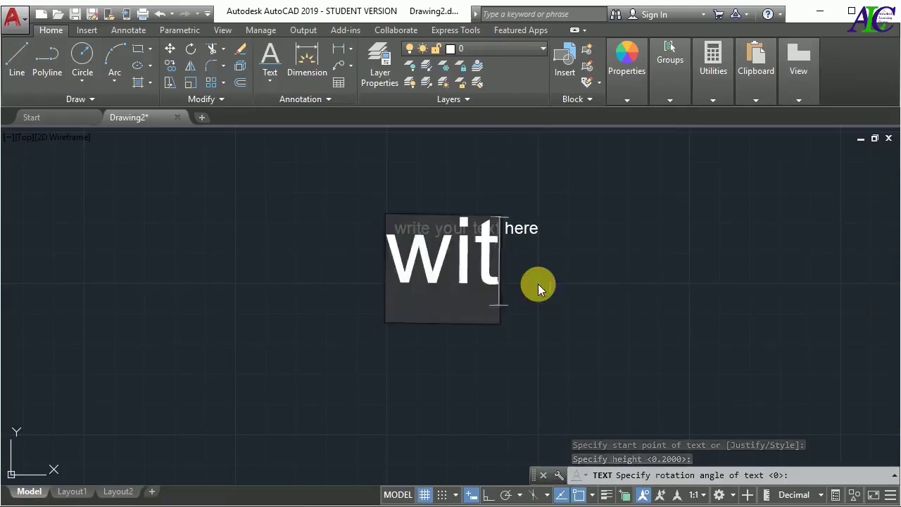
{"action": "type", "text": "e"}
{"action": "key", "text": "BackSpace"}
{"action": "key", "text": "BackSpace"}
{"action": "key", "text": "BackSpace"}
{"action": "type", "text": "r"}
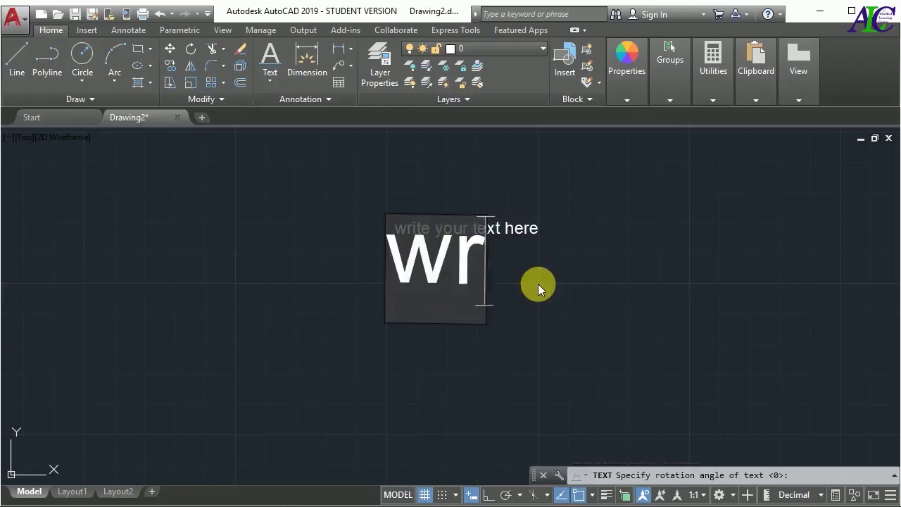
{"action": "type", "text": "ite yo"}
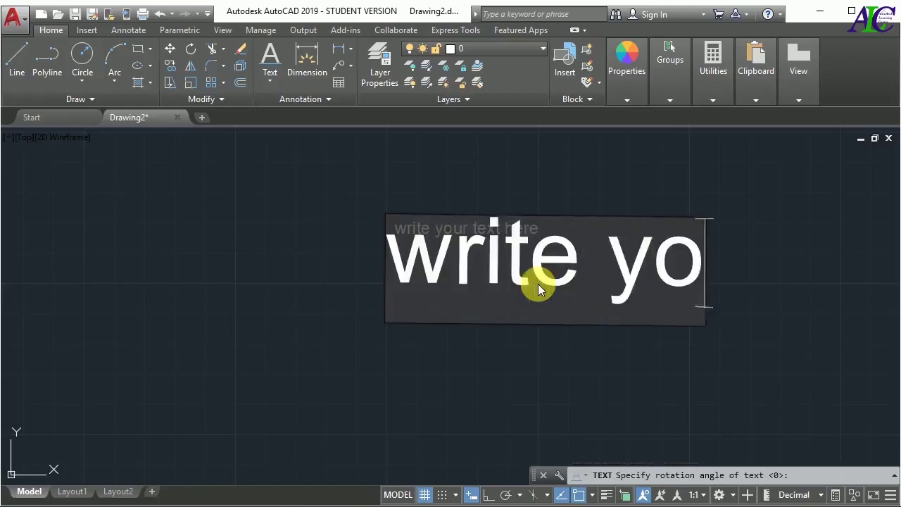
{"action": "type", "text": "ur"}
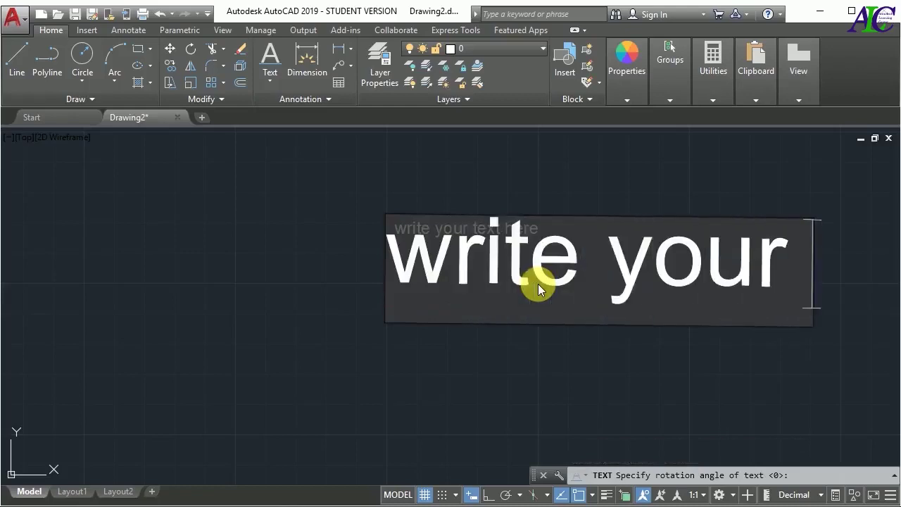
{"action": "left_click", "coordinate": [686, 380]}
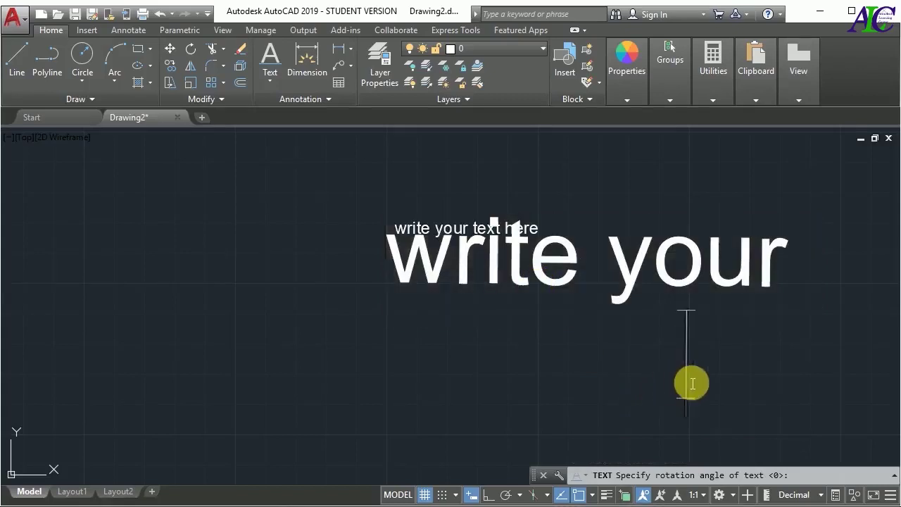
{"action": "key", "text": "Escape"}
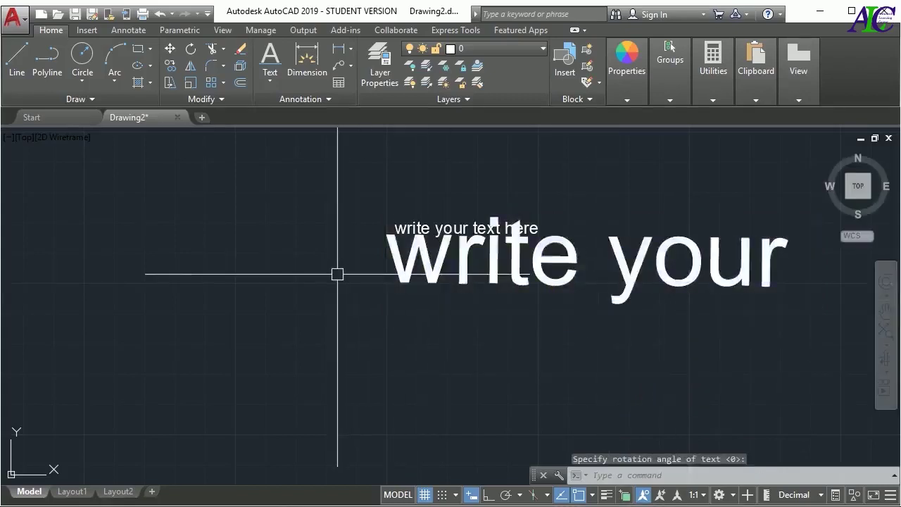
{"action": "scroll", "coordinate": [336, 272], "scroll_direction": "down", "scroll_amount": 2}
- Add single-line text 'write your text' rotated 45° at the lower left
{"action": "key", "text": "Return"}
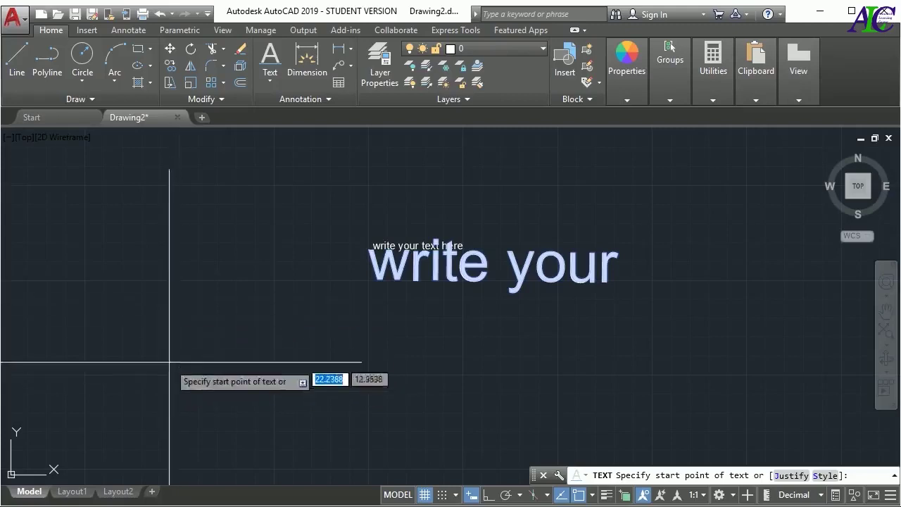
{"action": "left_click", "coordinate": [179, 374]}
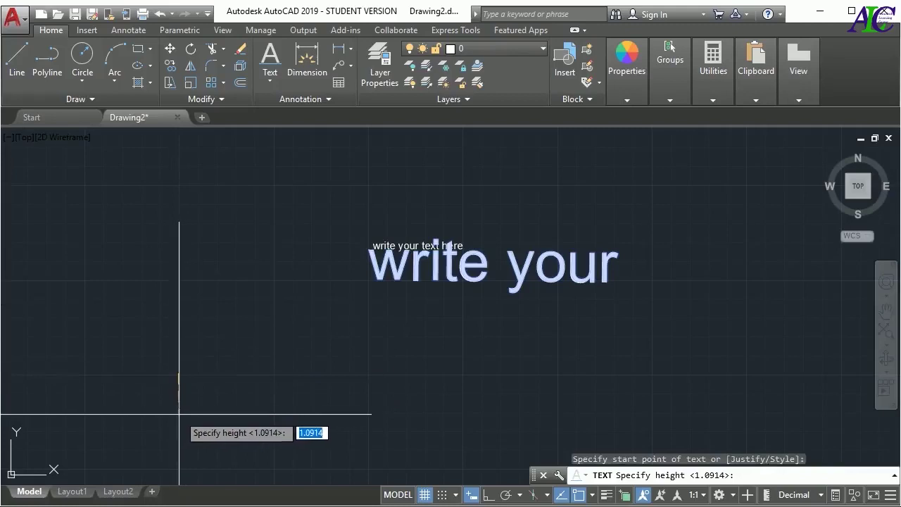
{"action": "key", "text": "Return"}
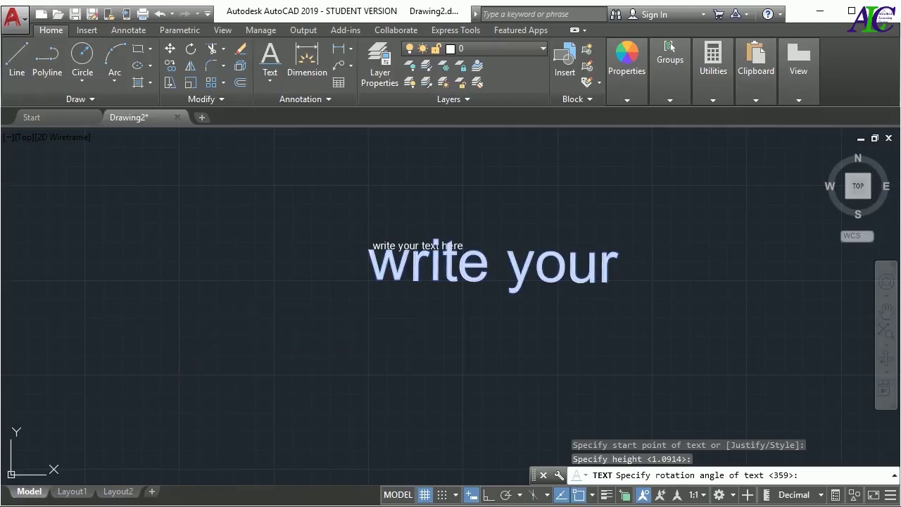
{"action": "type", "text": "45"}
{"action": "key", "text": "Return"}
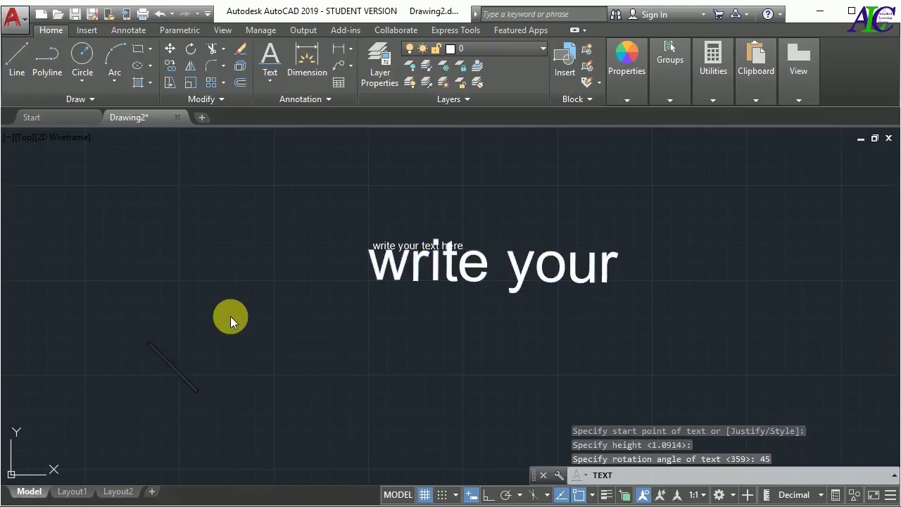
{"action": "type", "text": "wr"}
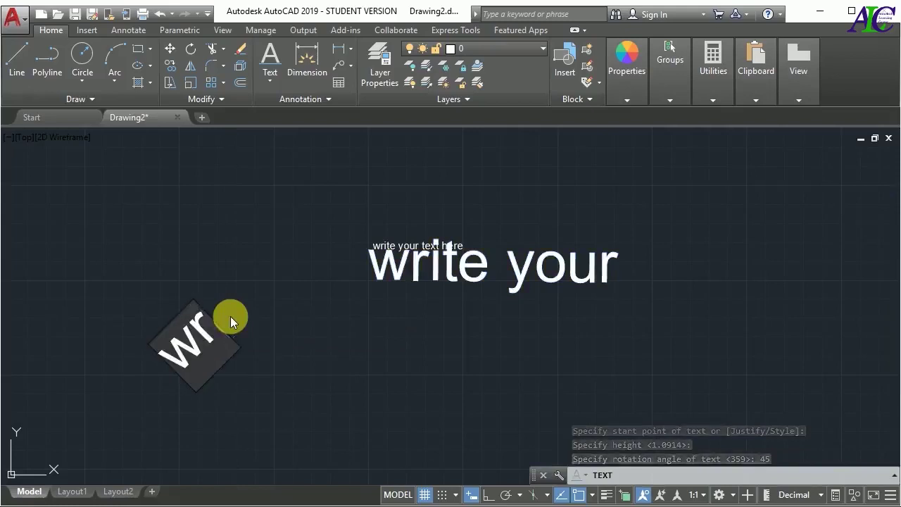
{"action": "type", "text": "ite"}
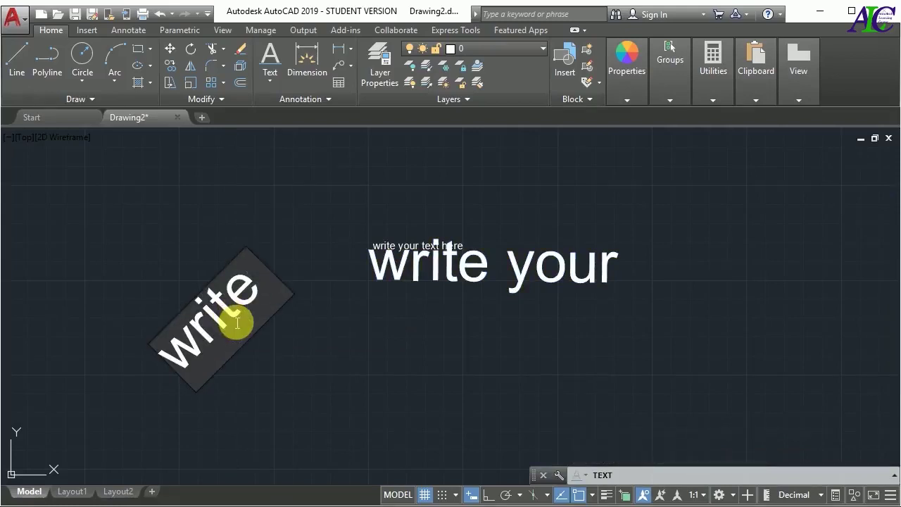
{"action": "type", "text": " your"}
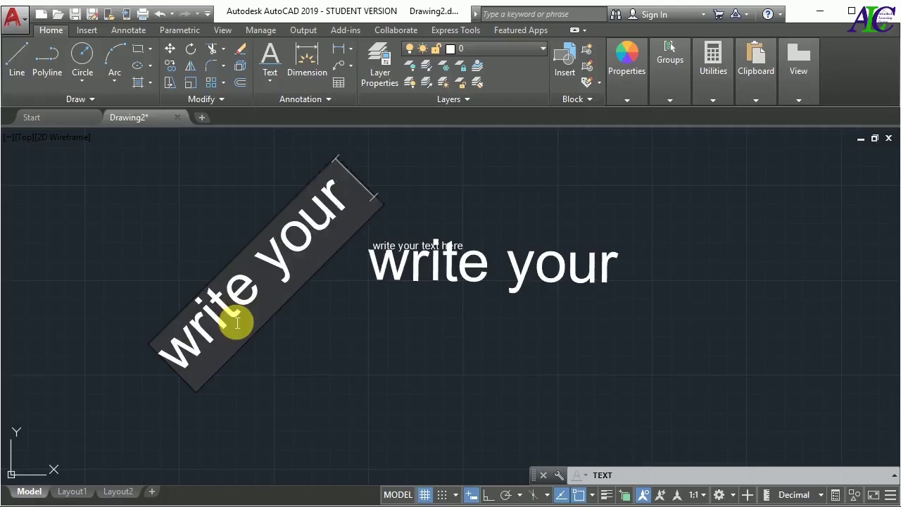
{"action": "type", "text": " tex"}
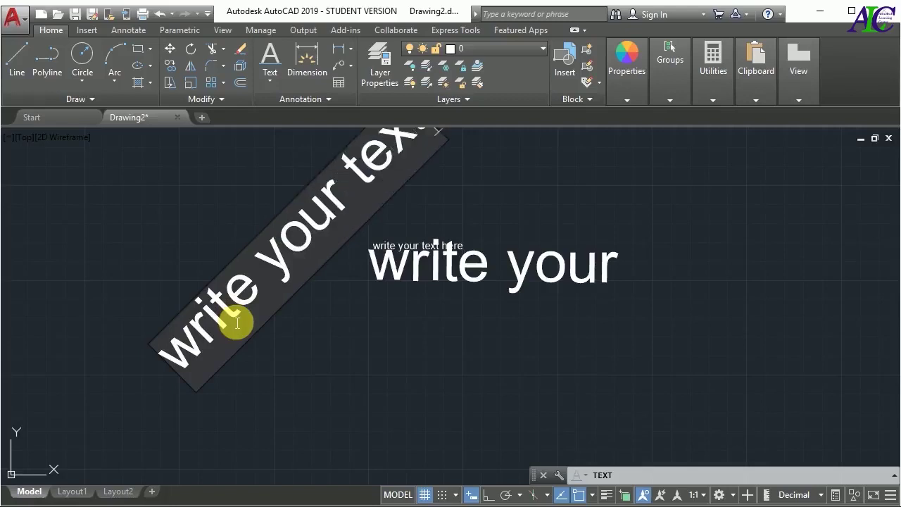
{"action": "left_click", "coordinate": [382, 369]}
{"action": "left_click", "coordinate": [388, 375]}
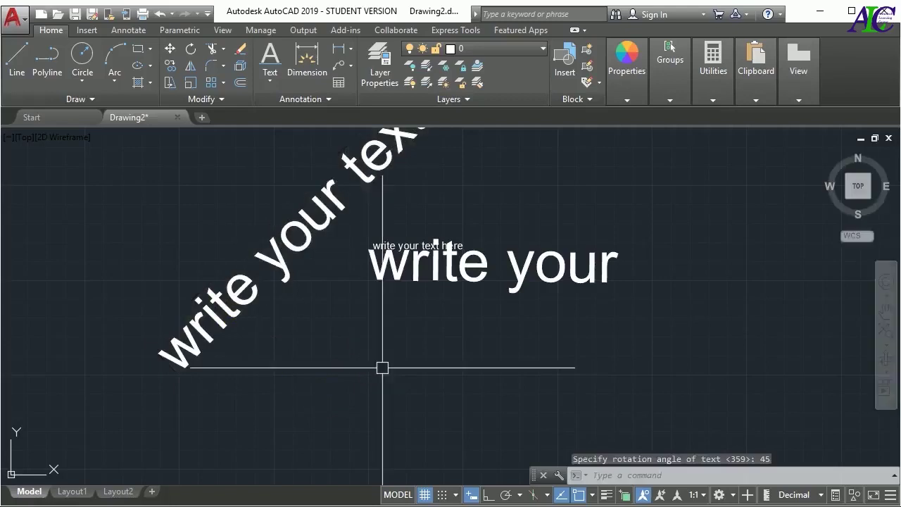
- Window-select both single-line text objects
{"action": "scroll", "coordinate": [348, 364], "scroll_direction": "down", "scroll_amount": 3}
{"action": "type", "text": "45"}
{"action": "scroll", "coordinate": [340, 338], "scroll_direction": "up", "scroll_amount": 2}
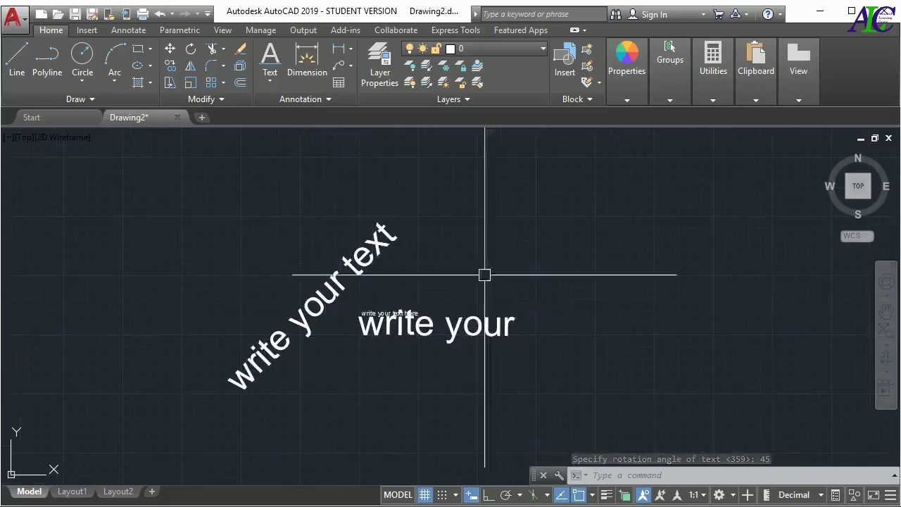
{"action": "left_click", "coordinate": [647, 198]}
{"action": "left_click", "coordinate": [195, 407]}
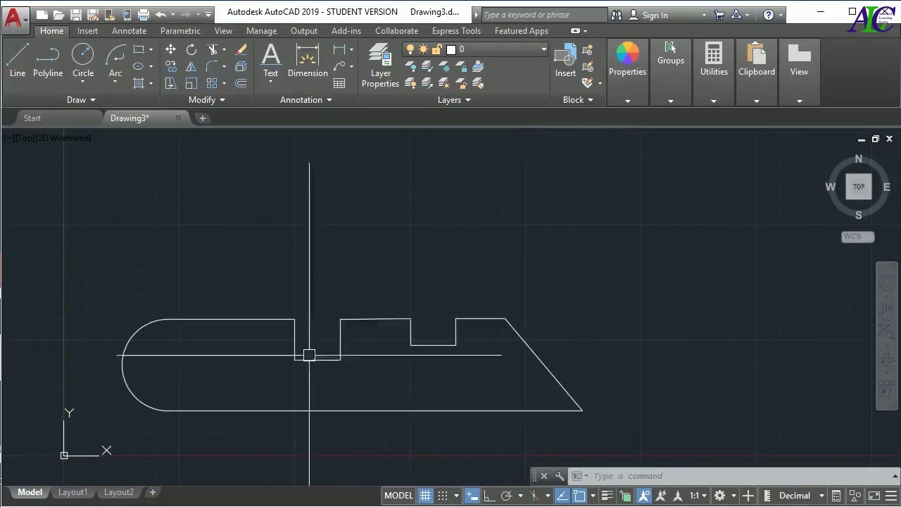
- Add a linear dimension from the arc's top end to the step corner above the outline
{"action": "left_click", "coordinate": [342, 51]}
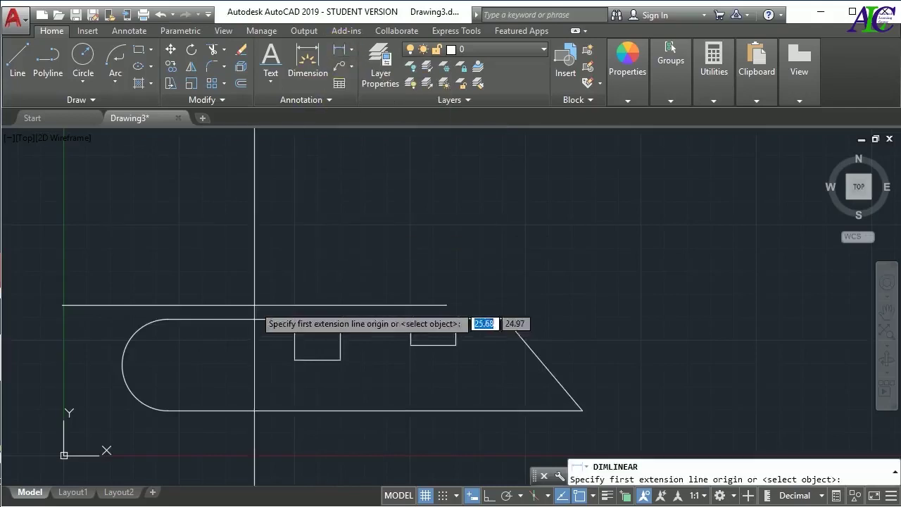
{"action": "left_click", "coordinate": [167, 318]}
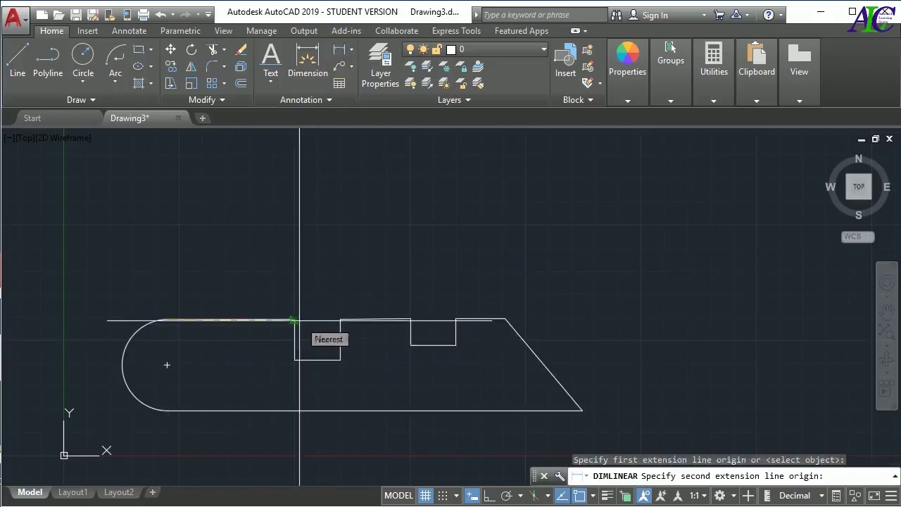
{"action": "left_click", "coordinate": [294, 318]}
{"action": "left_click", "coordinate": [295, 300]}
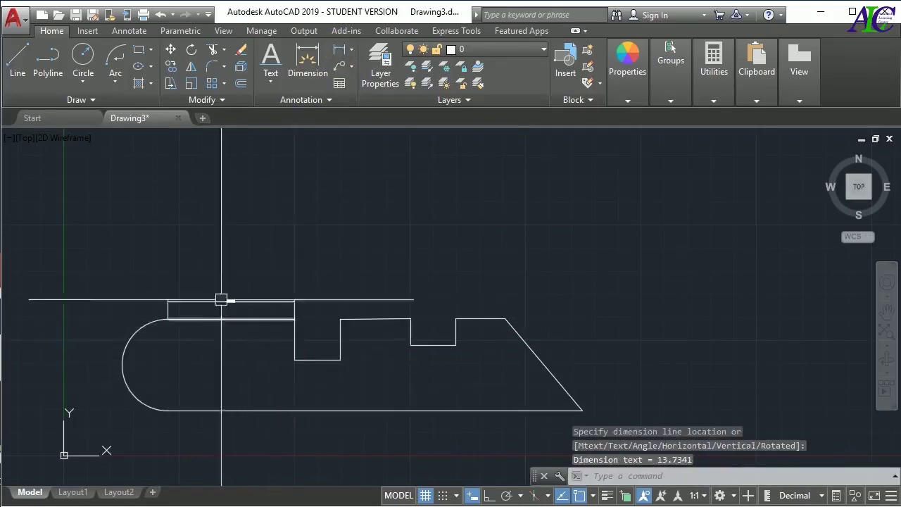
- Erase the 13.7341 dimension above the outline's left end
{"action": "scroll", "coordinate": [223, 305], "scroll_direction": "up", "scroll_amount": 4}
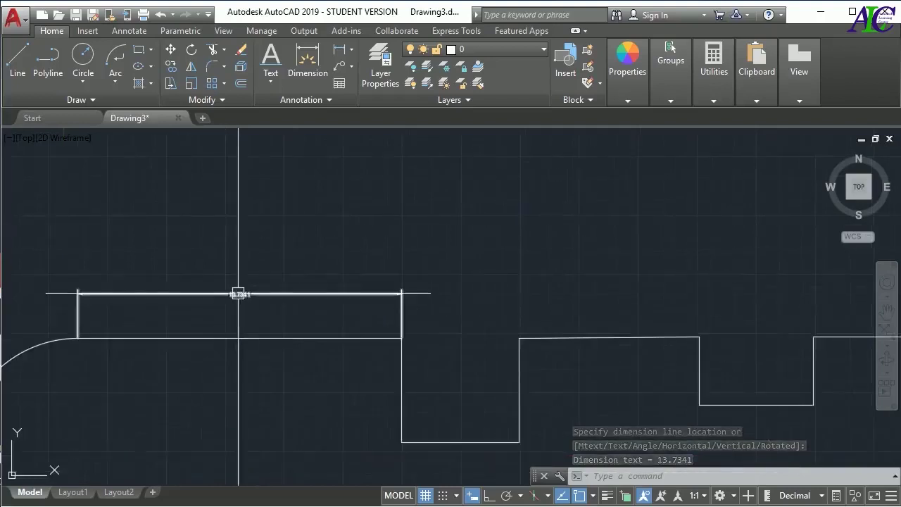
{"action": "scroll", "coordinate": [238, 293], "scroll_direction": "down", "scroll_amount": 2}
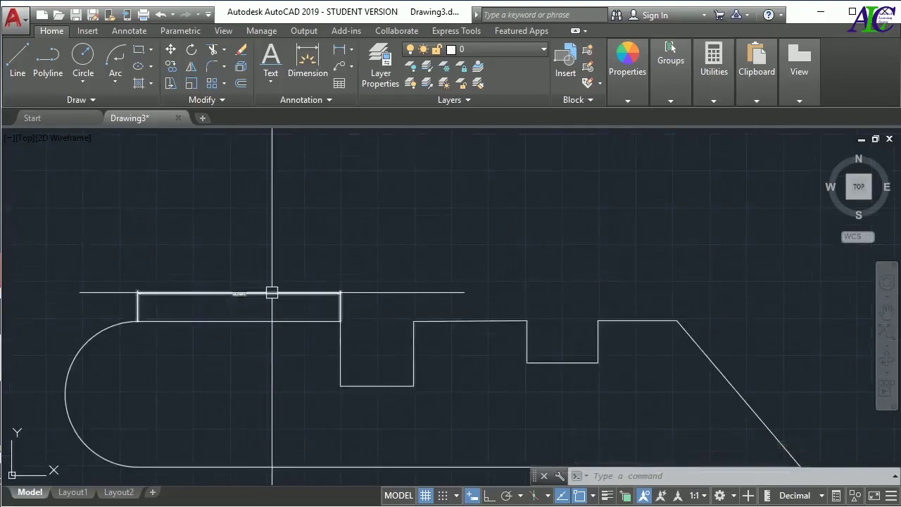
{"action": "left_click", "coordinate": [271, 292]}
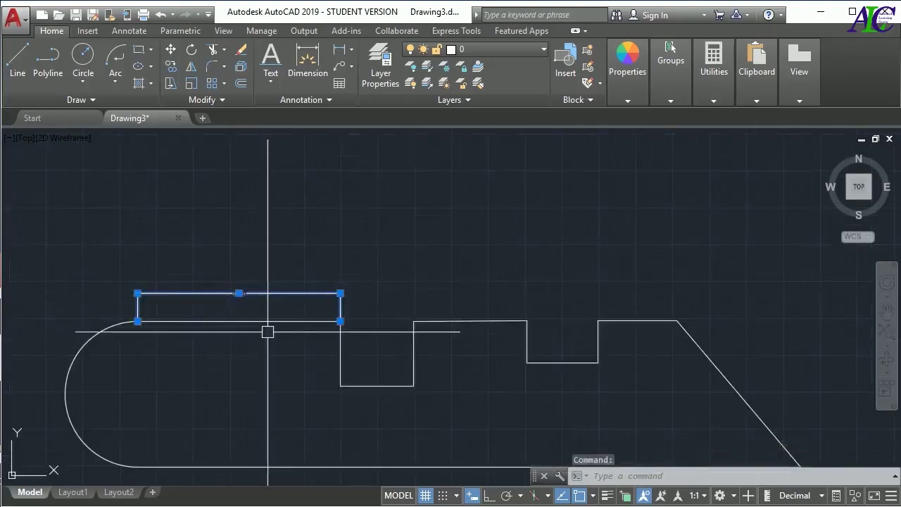
{"action": "key", "text": "Delete"}
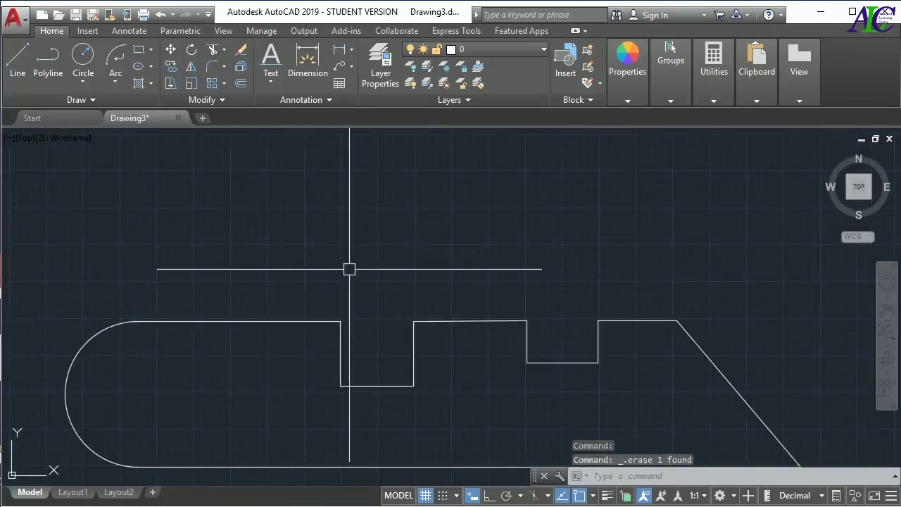
{"action": "type", "text": "d"}
- Modify the Standard dimension style, setting its text height to 0.4
{"action": "key", "text": "Return"}
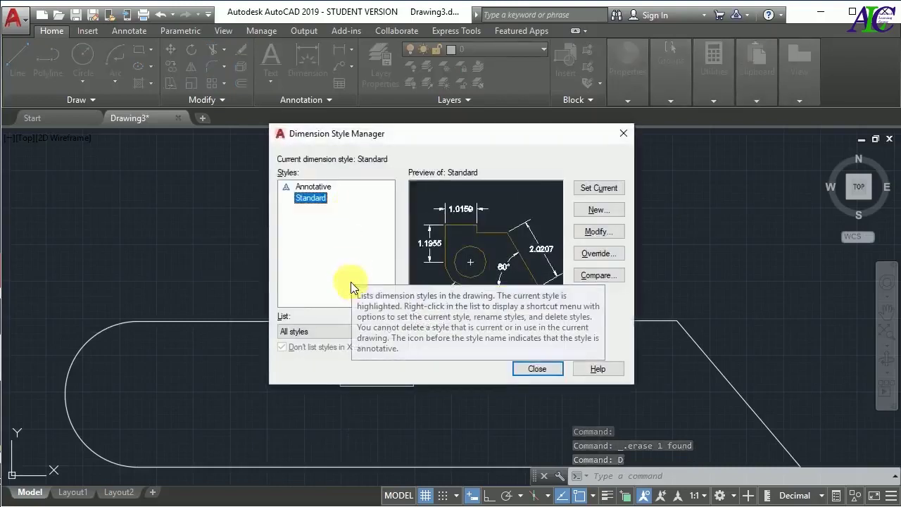
{"action": "left_click", "coordinate": [598, 233]}
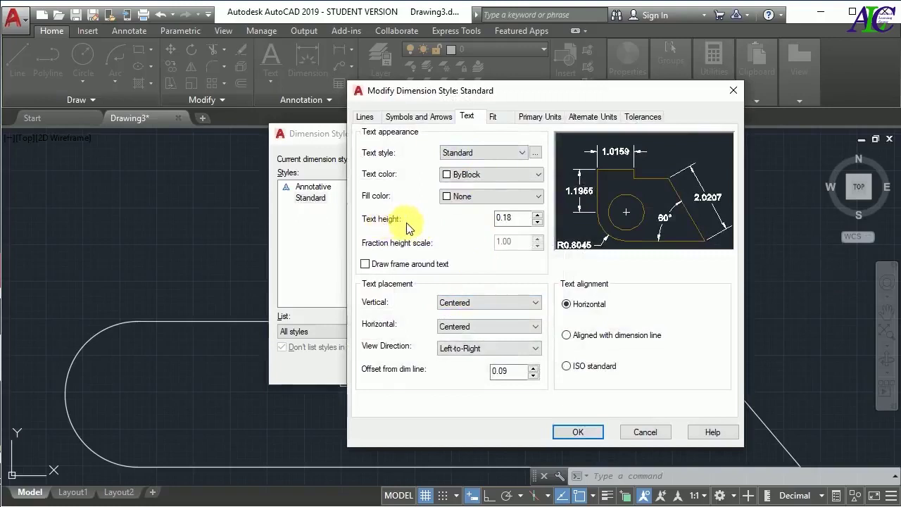
{"action": "left_click", "coordinate": [512, 219]}
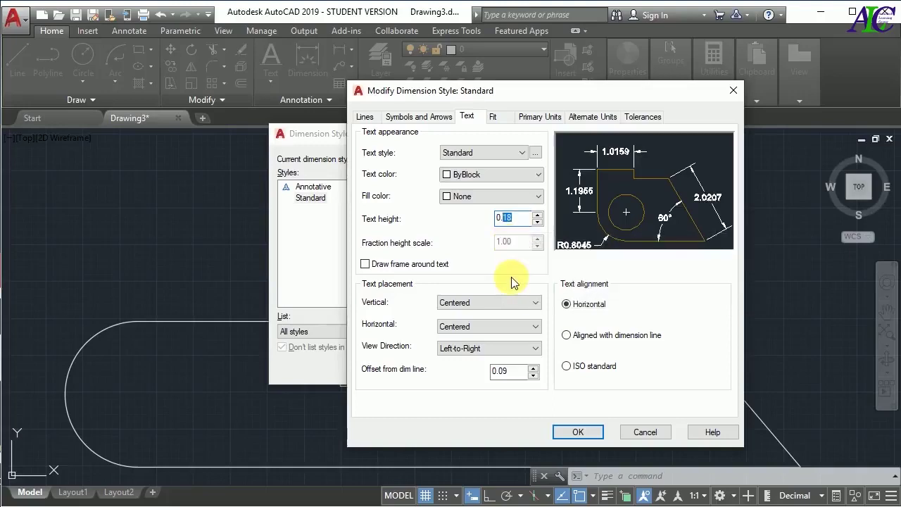
{"action": "type", "text": "4"}
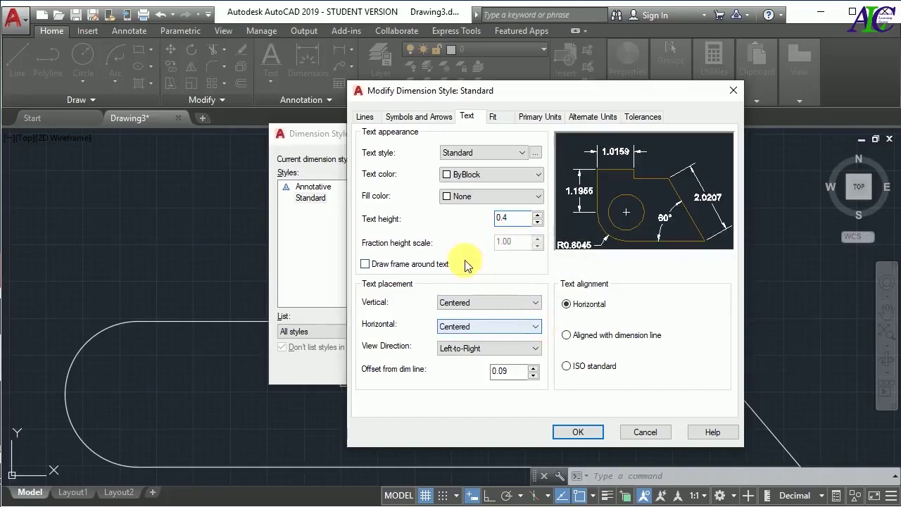
{"action": "left_click", "coordinate": [367, 118]}
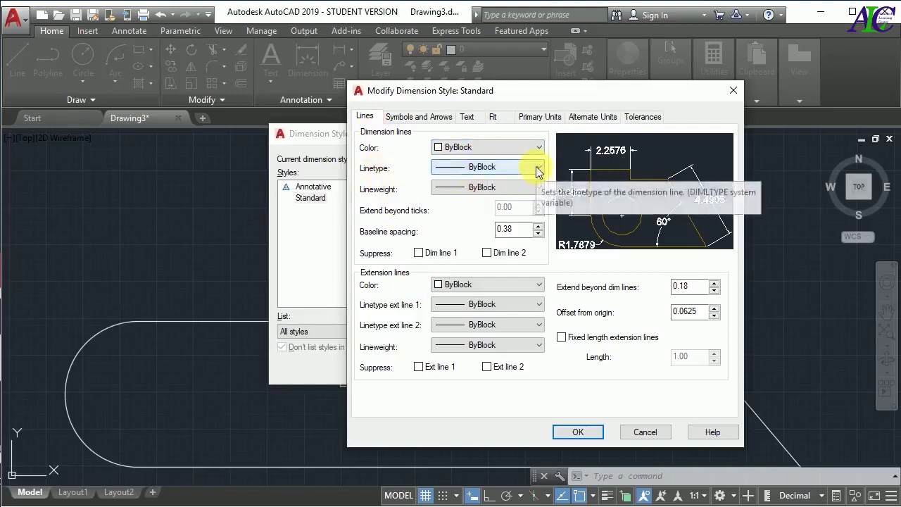
- Keep Standard's dimension lineweight ByBlock and first arrowhead Closed filled
{"action": "left_click", "coordinate": [475, 191]}
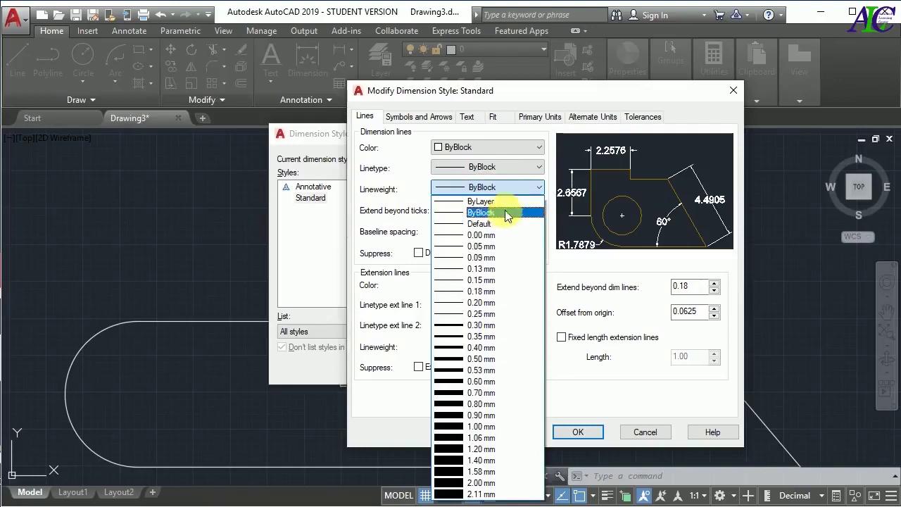
{"action": "left_click", "coordinate": [506, 202]}
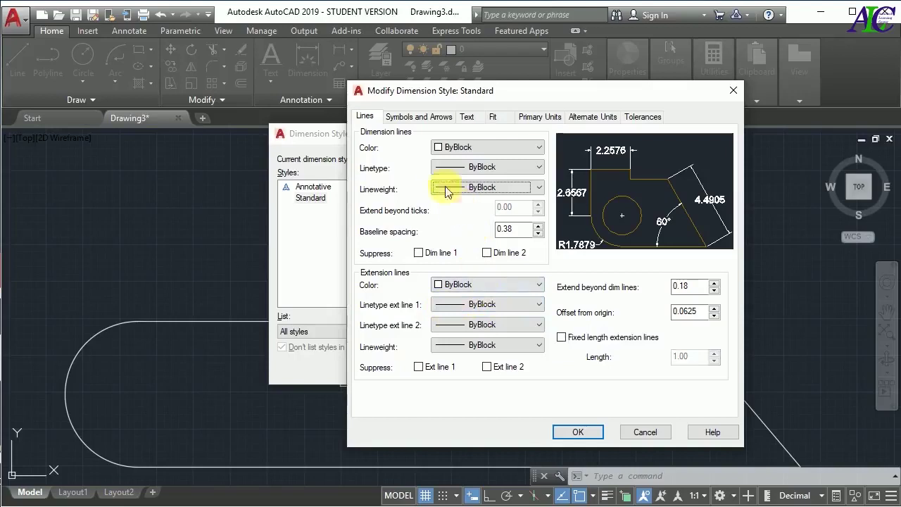
{"action": "left_click", "coordinate": [418, 117]}
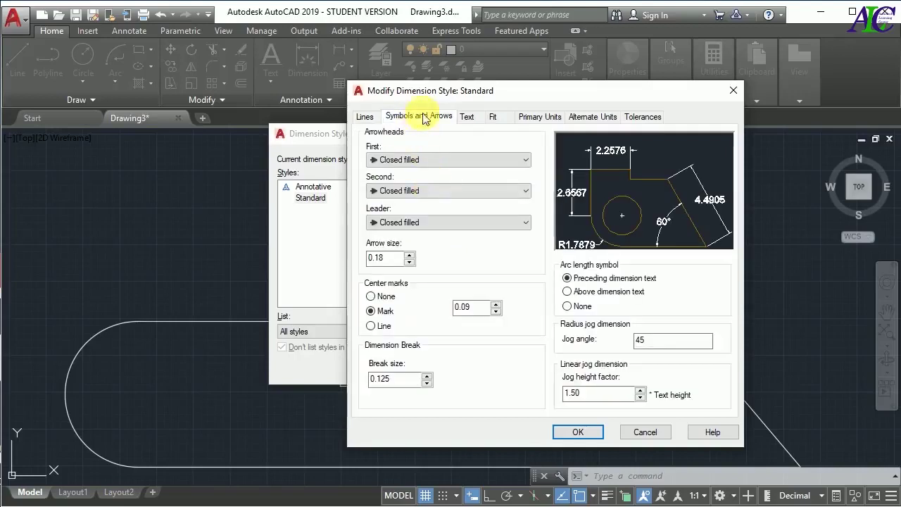
{"action": "left_click", "coordinate": [483, 161]}
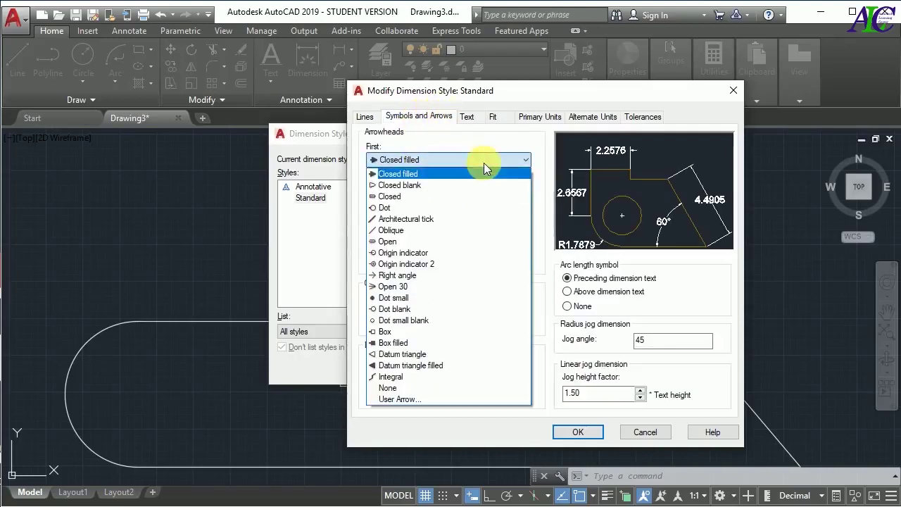
{"action": "left_click", "coordinate": [452, 174]}
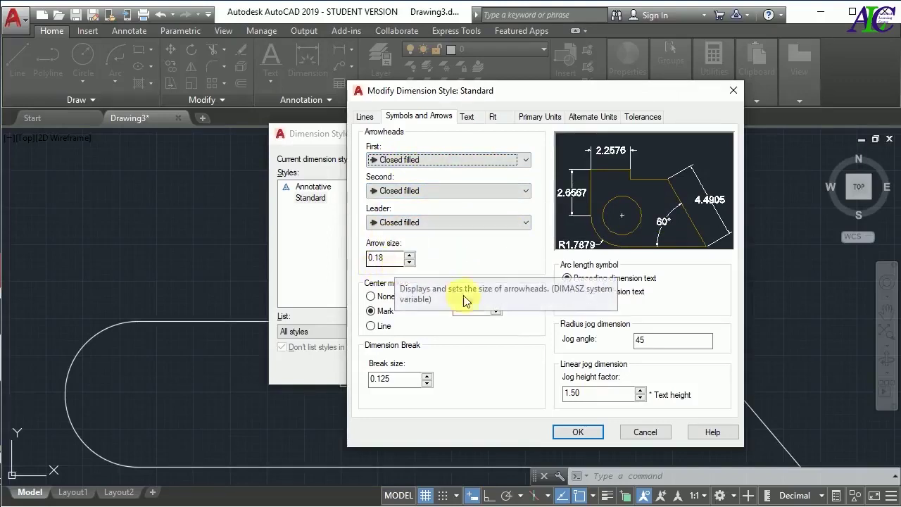
{"action": "left_click", "coordinate": [468, 117]}
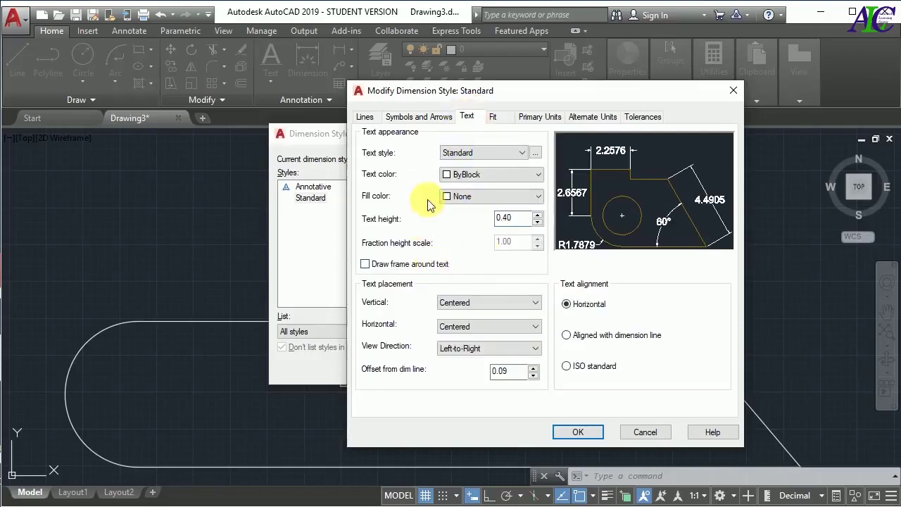
- Keep Standard as the text style and centered horizontal text placement, then show the Fit settings
{"action": "left_click", "coordinate": [520, 154]}
{"action": "left_click", "coordinate": [518, 155]}
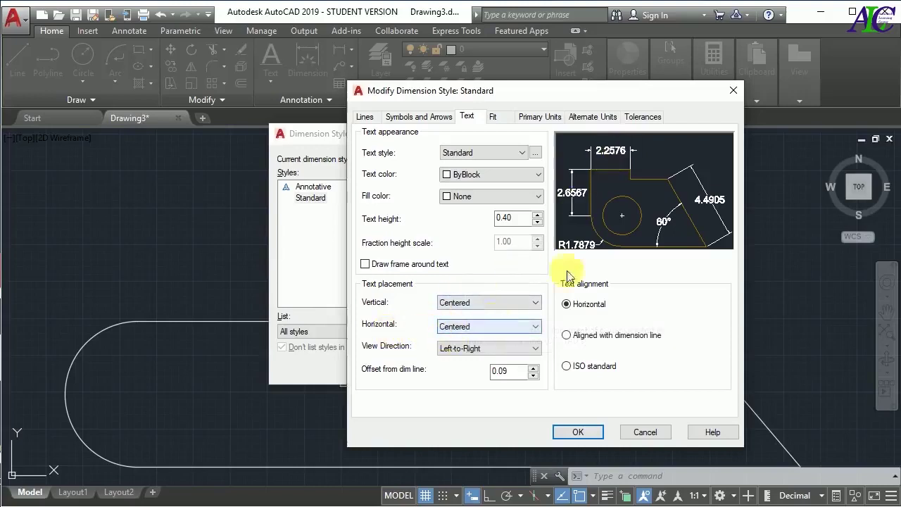
{"action": "left_click", "coordinate": [515, 325]}
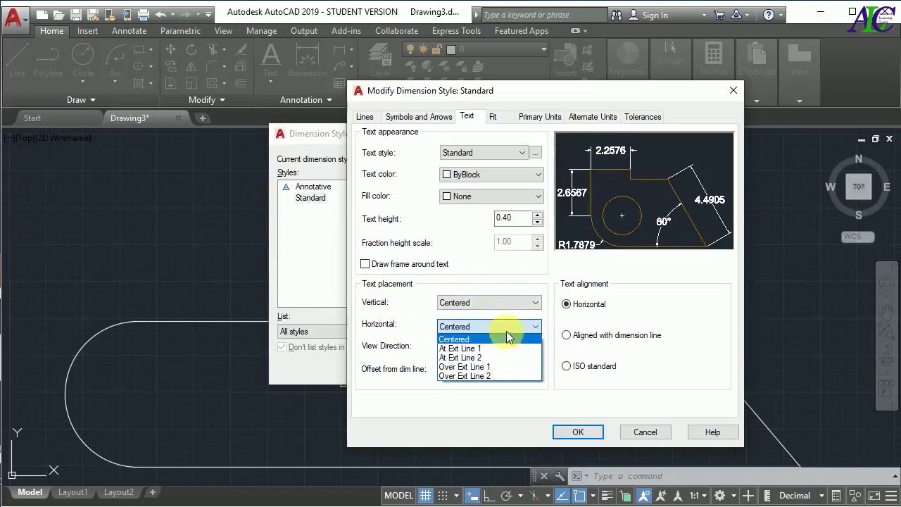
{"action": "left_click", "coordinate": [507, 330]}
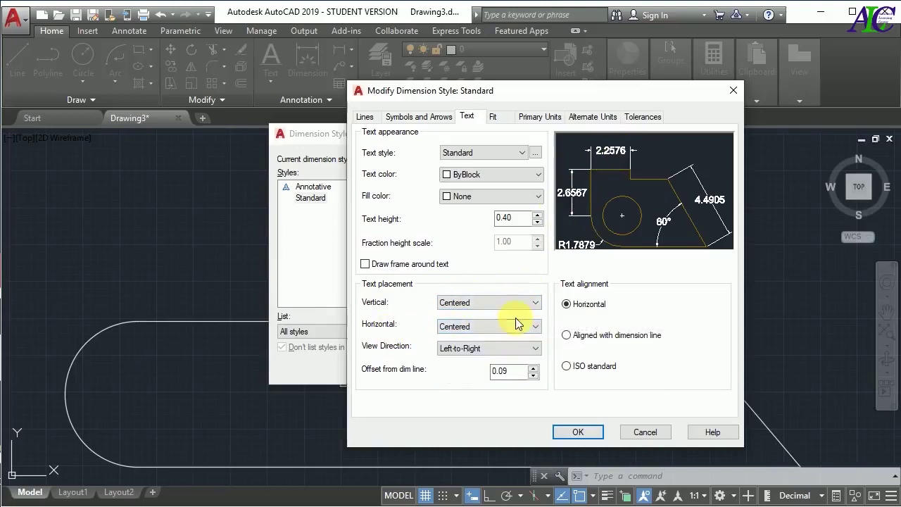
{"action": "left_click", "coordinate": [495, 117]}
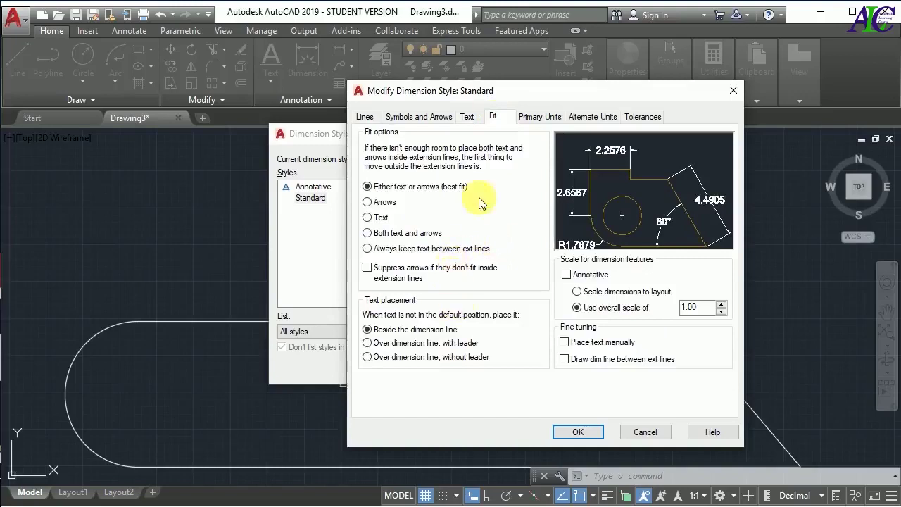
- Set the primary units to Decimal format with 0.00 precision
{"action": "left_click", "coordinate": [540, 118]}
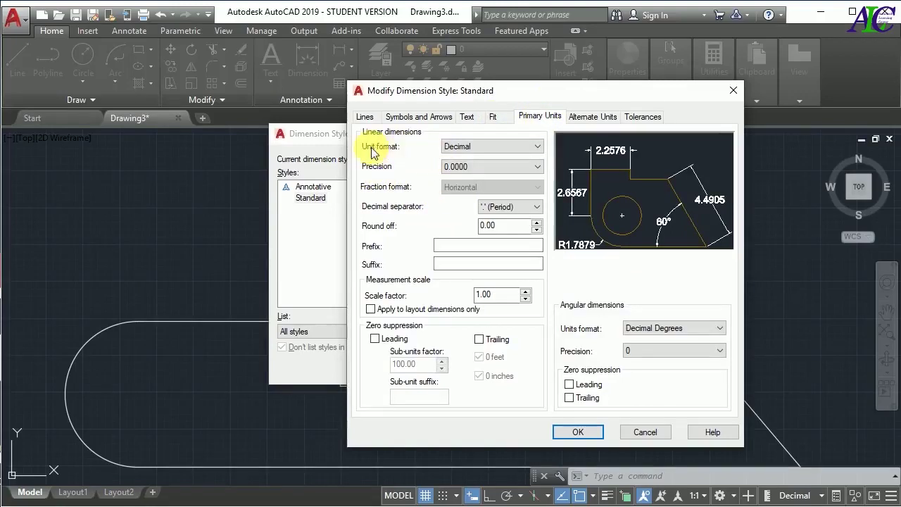
{"action": "left_click", "coordinate": [485, 146]}
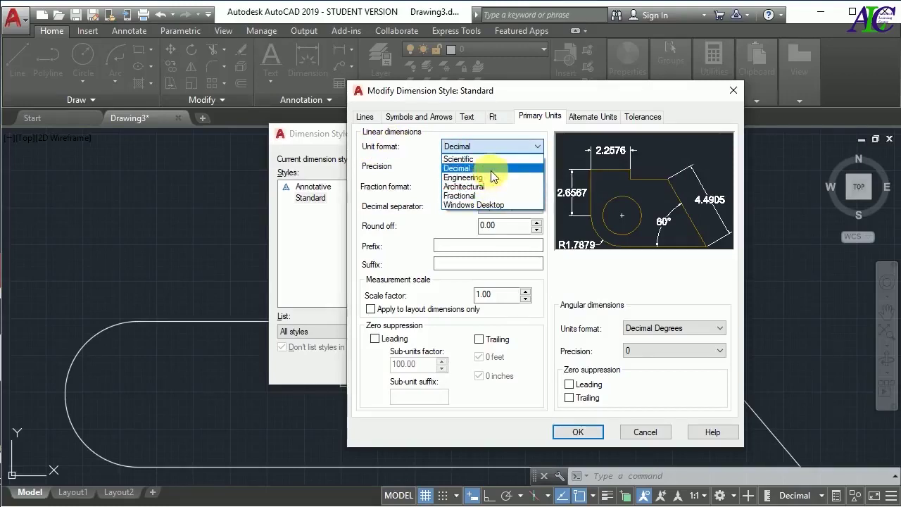
{"action": "left_click", "coordinate": [491, 170]}
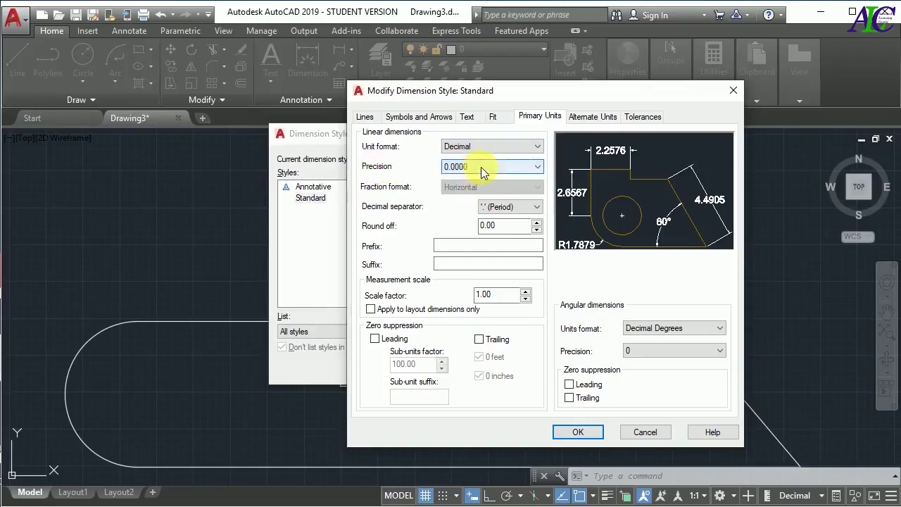
{"action": "left_click", "coordinate": [474, 173]}
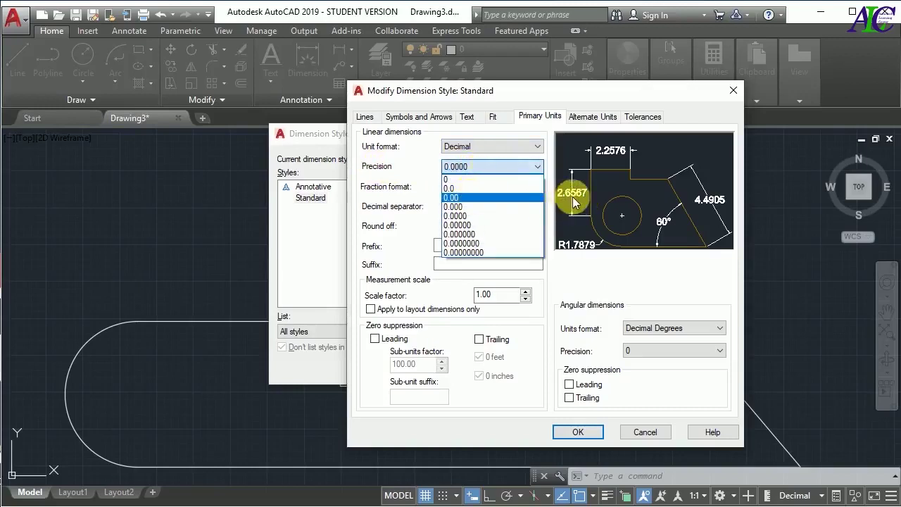
{"action": "left_click", "coordinate": [492, 197]}
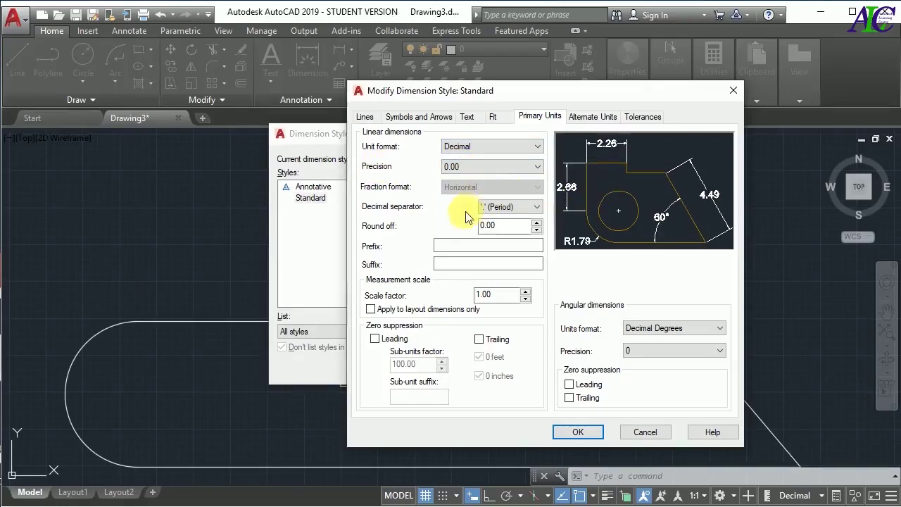
{"action": "left_click", "coordinate": [486, 225]}
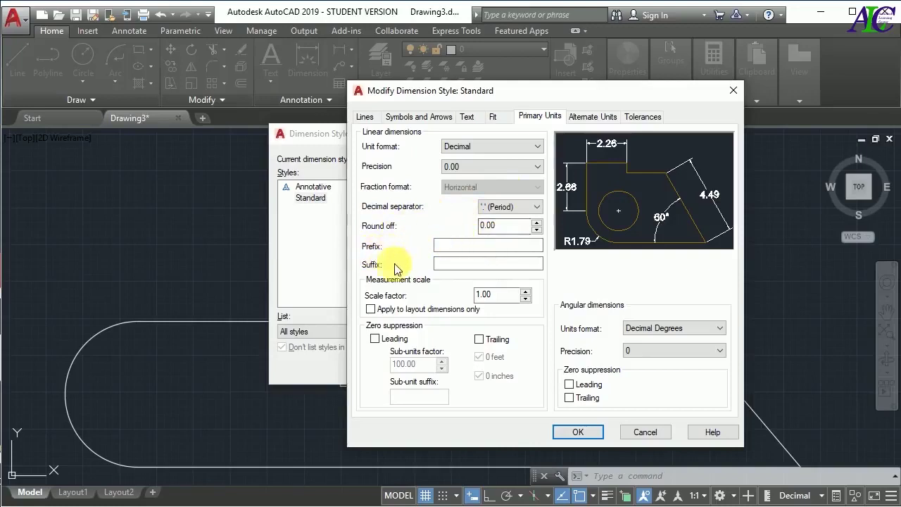
- Try an 'm' suffix, remove it again, and accept the style changes and close the manager
{"action": "left_click", "coordinate": [473, 264]}
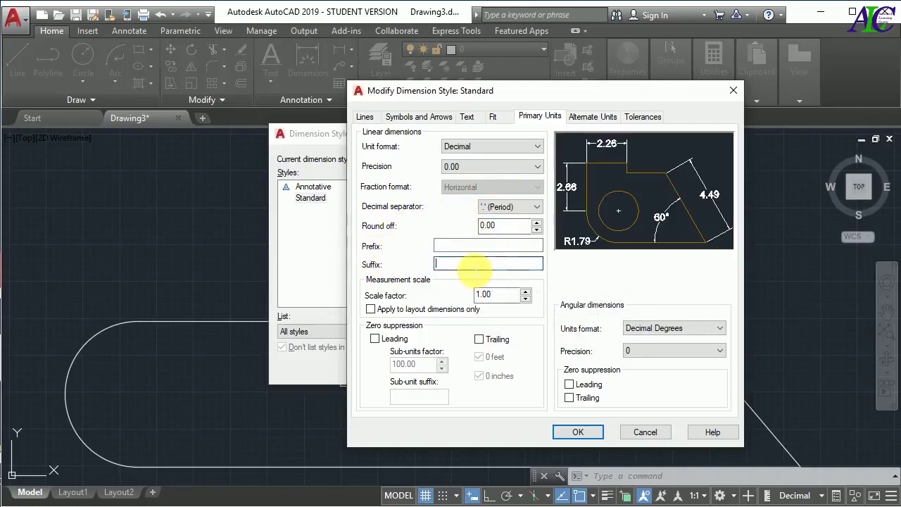
{"action": "mouse_move", "coordinate": [488, 264]}
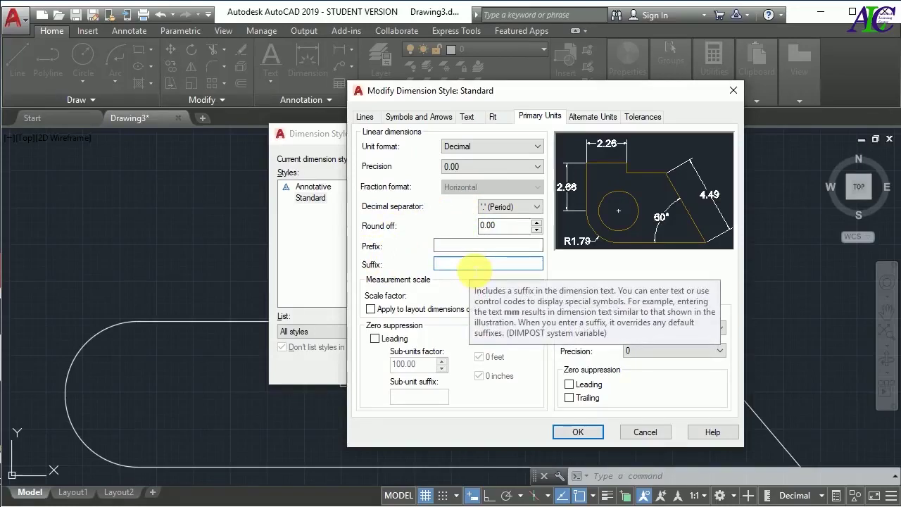
{"action": "type", "text": "m"}
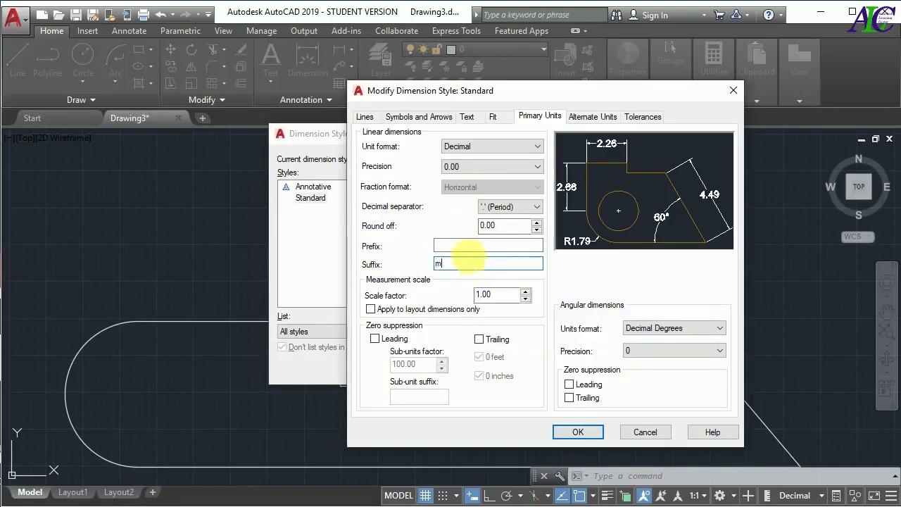
{"action": "left_click", "coordinate": [470, 246]}
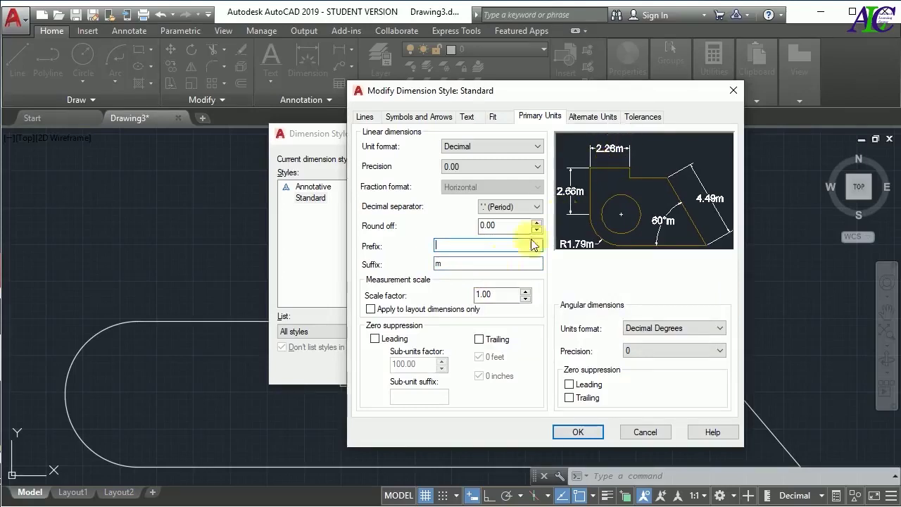
{"action": "left_click", "coordinate": [450, 265]}
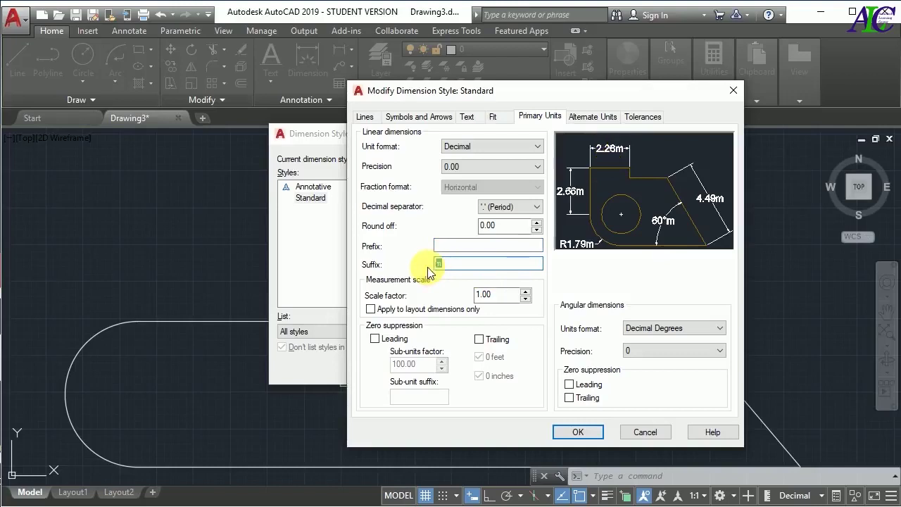
{"action": "key", "text": "BackSpace"}
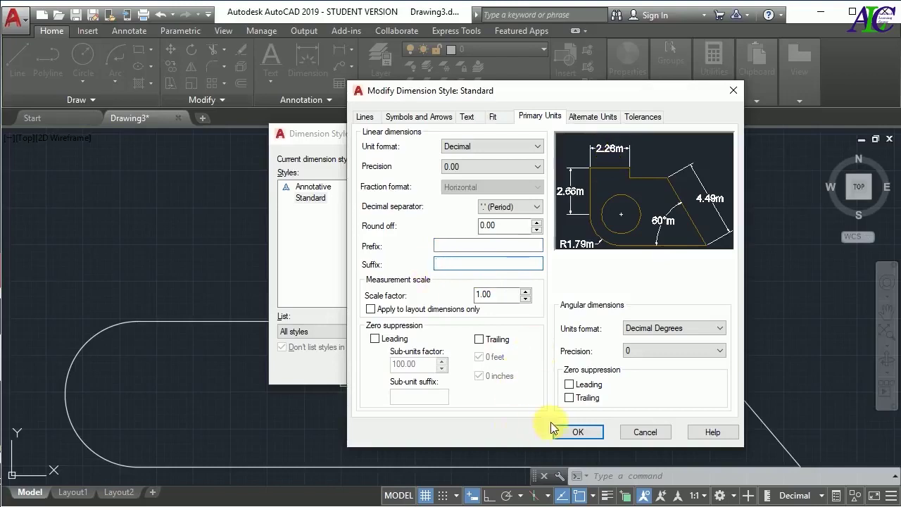
{"action": "left_click", "coordinate": [572, 432]}
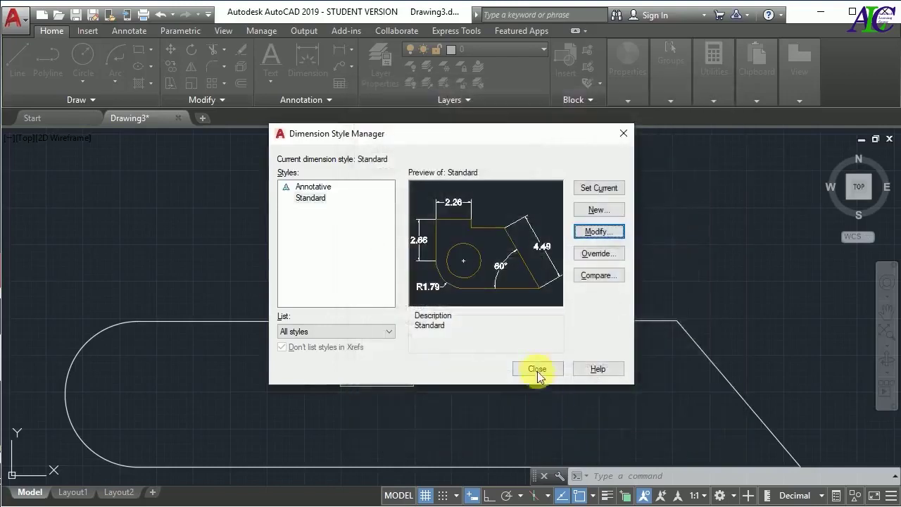
{"action": "left_click", "coordinate": [536, 369]}
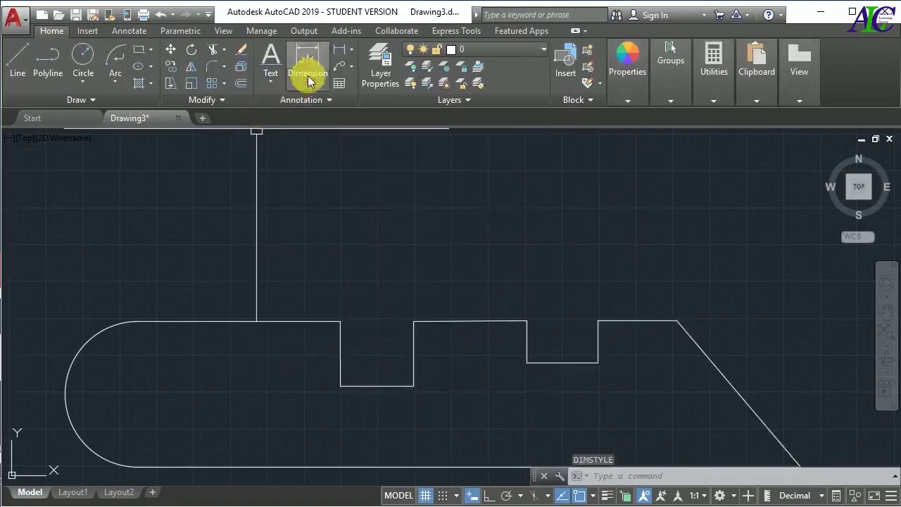
- Add a 13.73 linear dimension from the arc's top endpoint to the first notch corner
{"action": "left_click", "coordinate": [342, 52]}
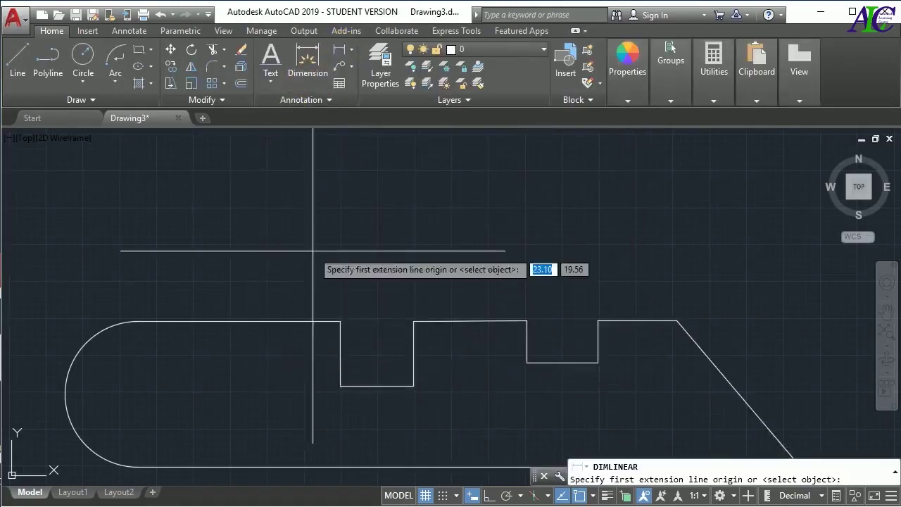
{"action": "left_click", "coordinate": [137, 322]}
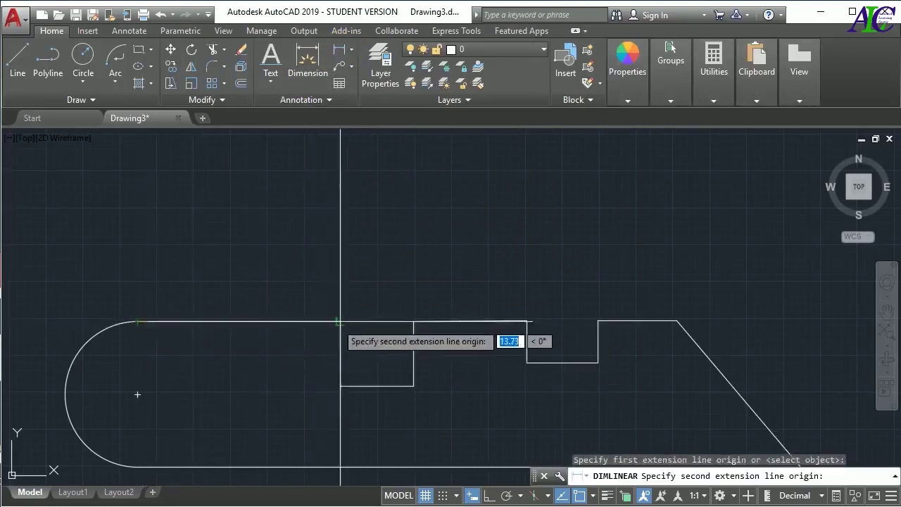
{"action": "left_click", "coordinate": [340, 323]}
{"action": "left_click", "coordinate": [340, 291]}
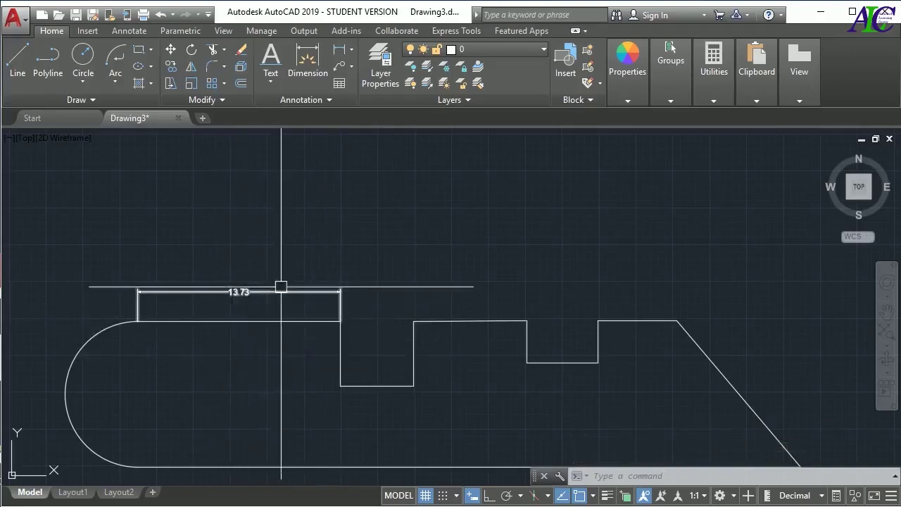
{"action": "left_click", "coordinate": [349, 54]}
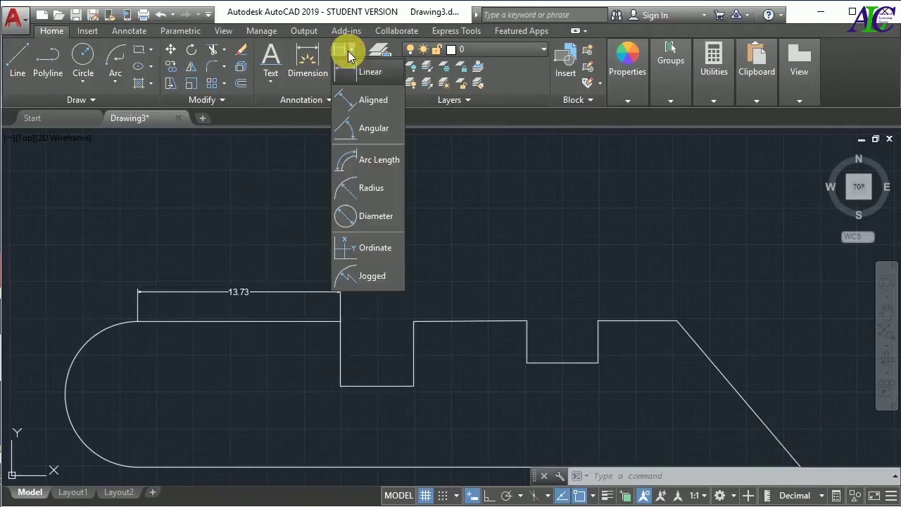
- Add a 13.02 aligned dimension parallel to the slanted right edge
{"action": "left_click", "coordinate": [356, 101]}
{"action": "scroll", "coordinate": [240, 173], "scroll_direction": "down", "scroll_amount": 4}
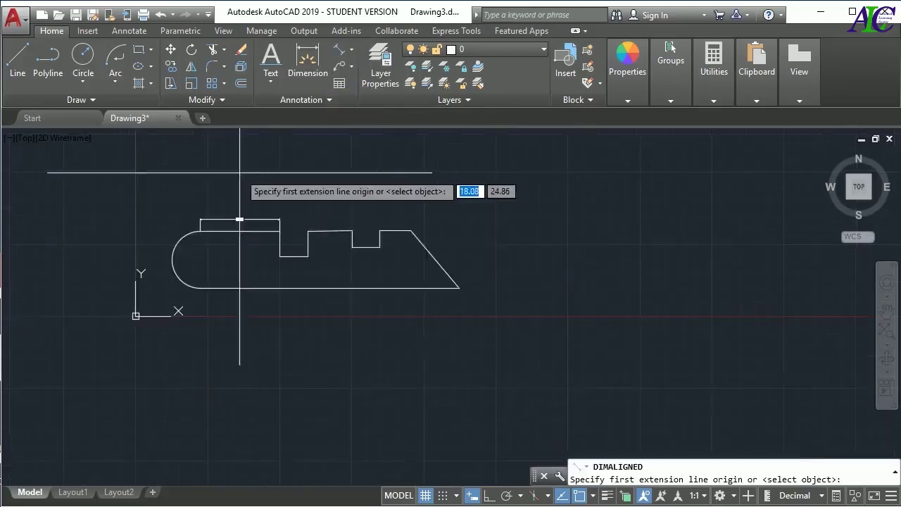
{"action": "left_click", "coordinate": [459, 287]}
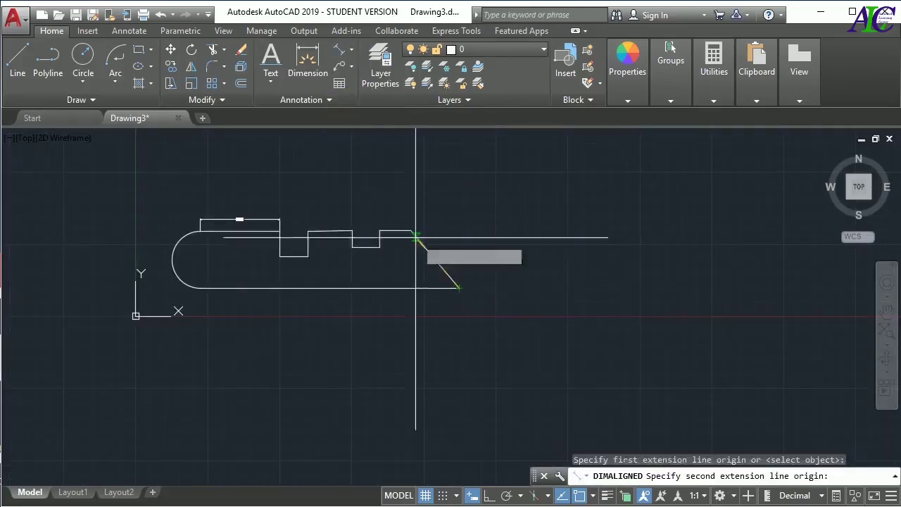
{"action": "left_click", "coordinate": [414, 232]}
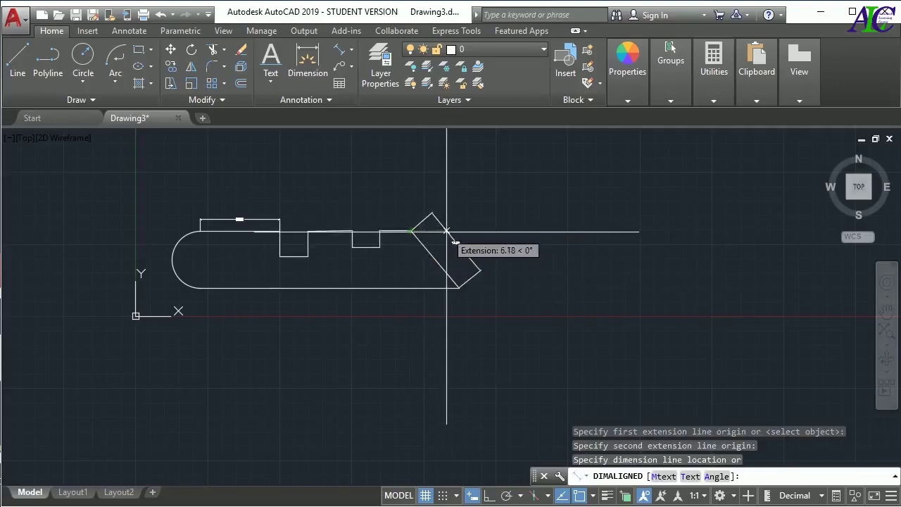
{"action": "left_click", "coordinate": [446, 231]}
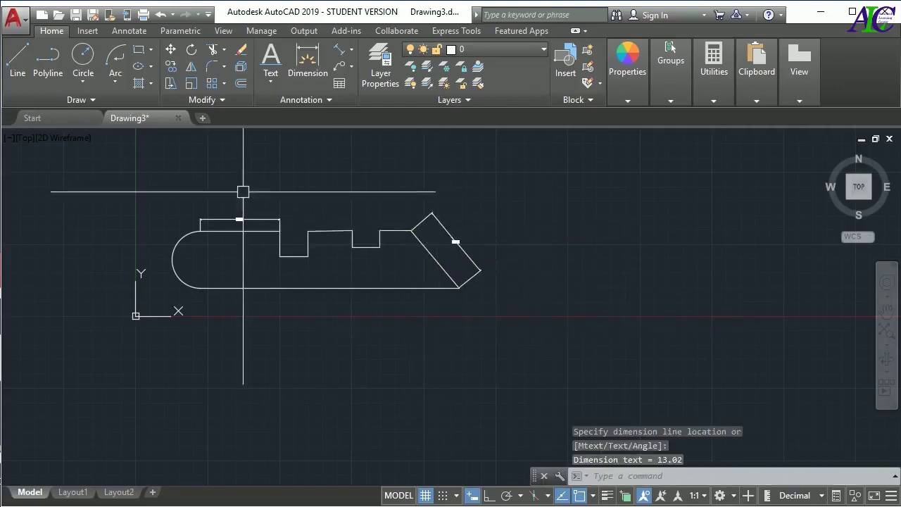
{"action": "left_click", "coordinate": [117, 34]}
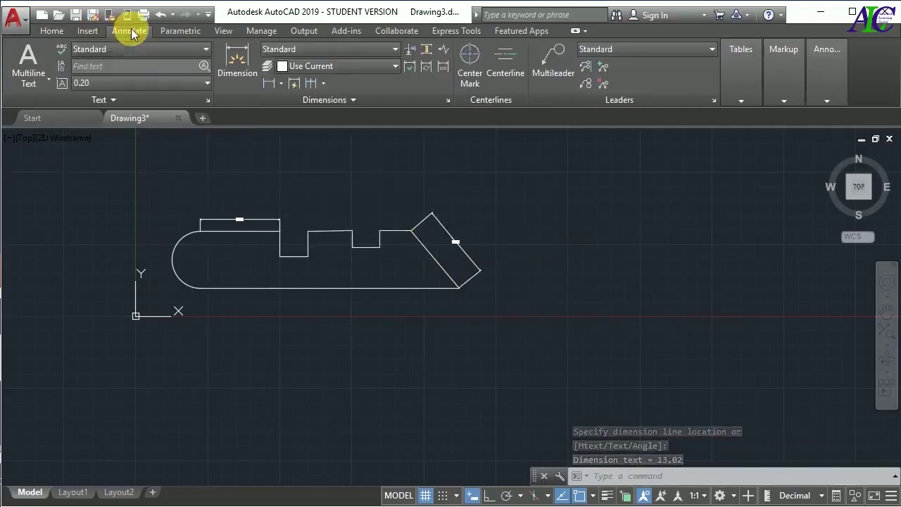
{"action": "left_click", "coordinate": [294, 86]}
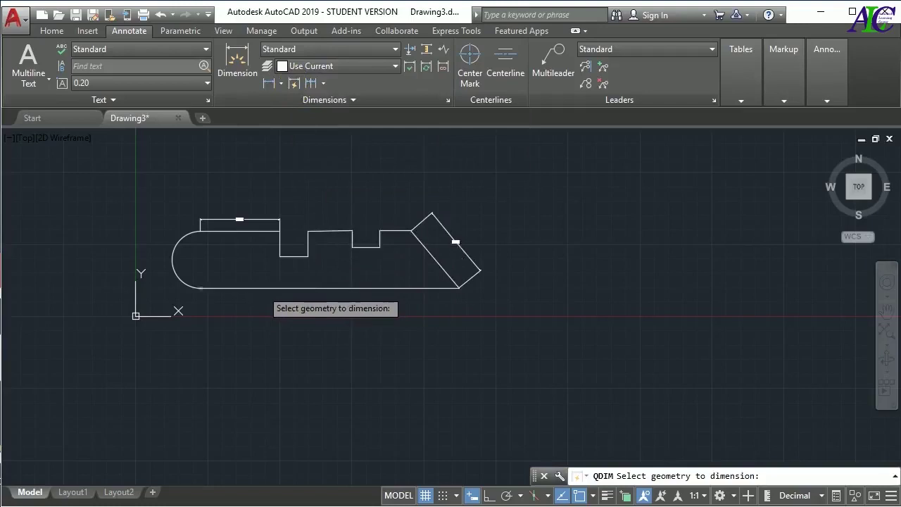
{"action": "left_click", "coordinate": [262, 289]}
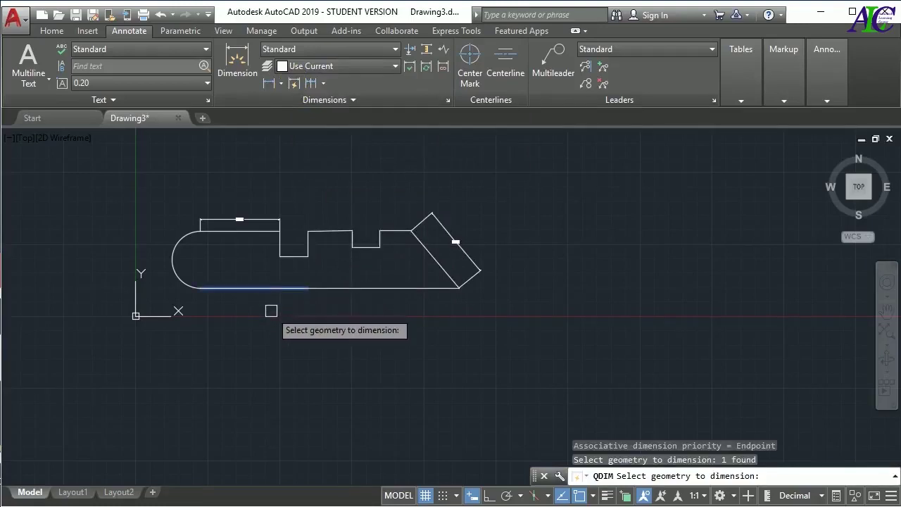
{"action": "key", "text": "Return"}
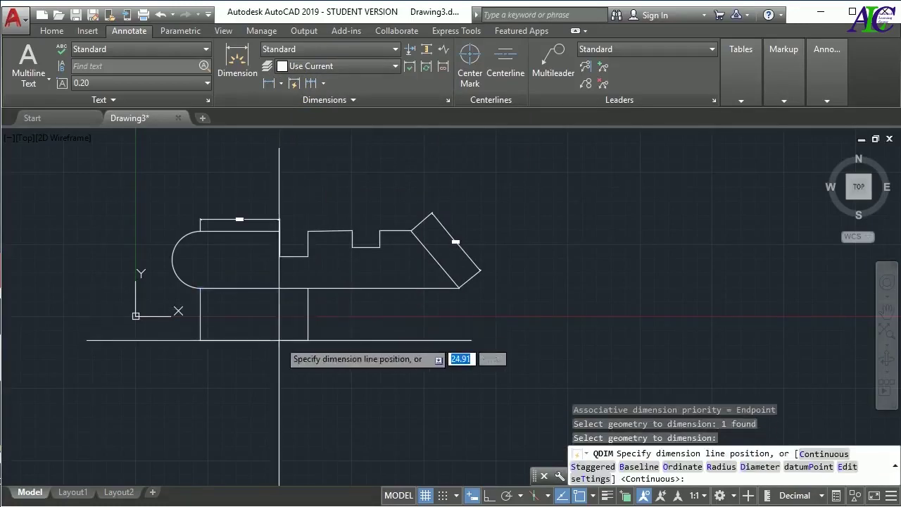
{"action": "key", "text": "Escape"}
{"action": "key", "text": "Escape"}
{"action": "key", "text": "Escape"}
{"action": "scroll", "coordinate": [329, 186], "scroll_direction": "up", "scroll_amount": 2}
{"action": "scroll", "coordinate": [329, 186], "scroll_direction": "up", "scroll_amount": 2}
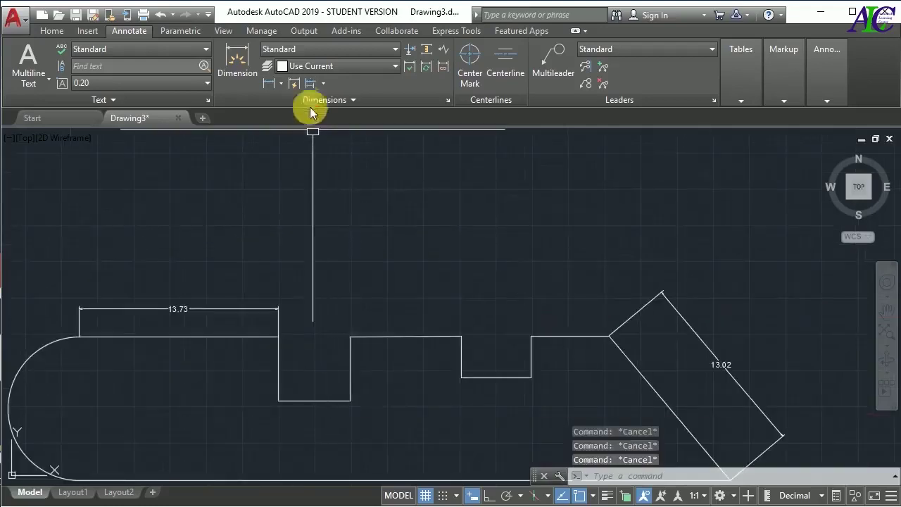
{"action": "left_click", "coordinate": [323, 84]}
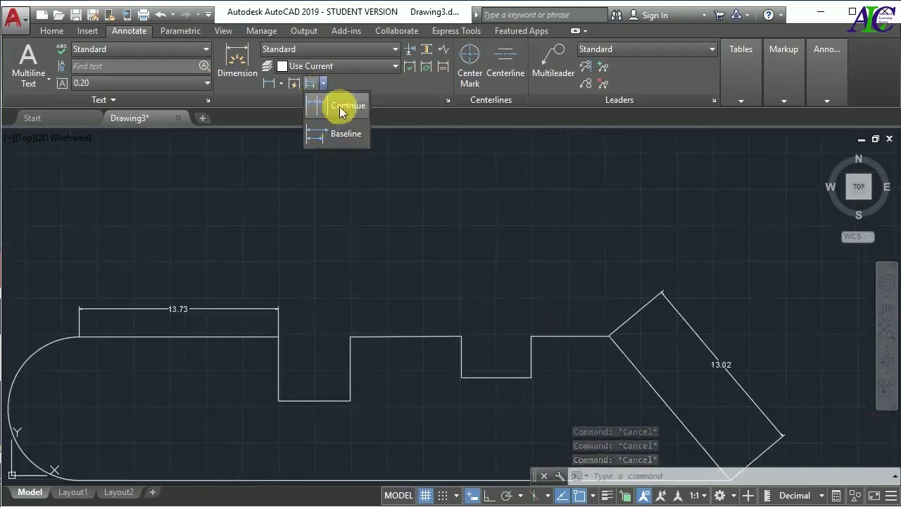
{"action": "left_click", "coordinate": [339, 106]}
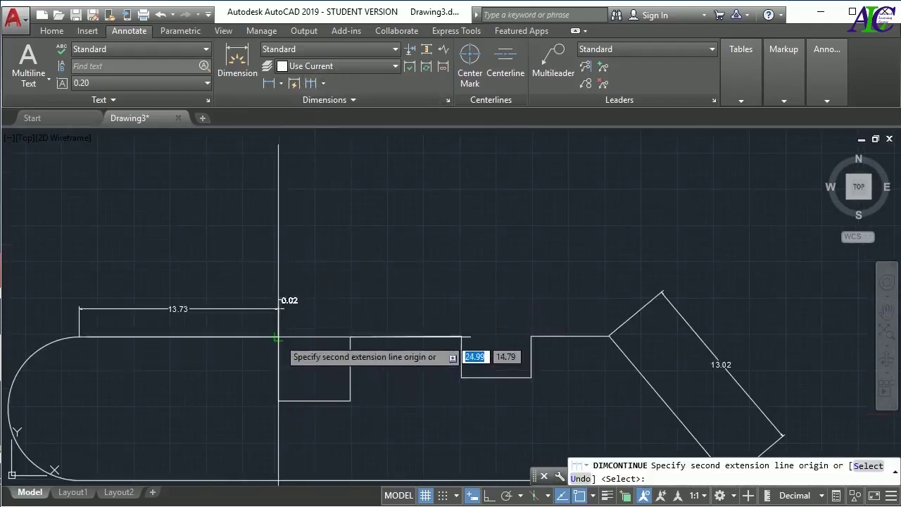
{"action": "left_click", "coordinate": [349, 336]}
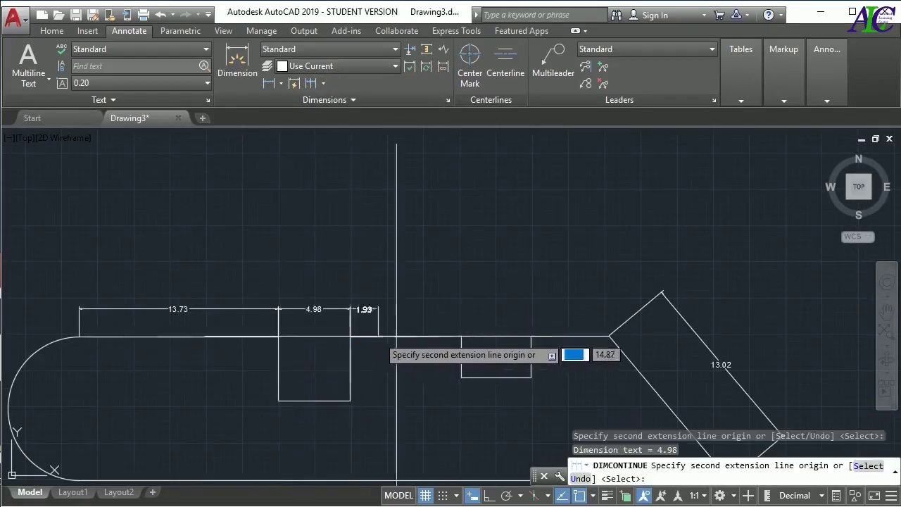
{"action": "left_click", "coordinate": [461, 337]}
{"action": "left_click", "coordinate": [531, 336]}
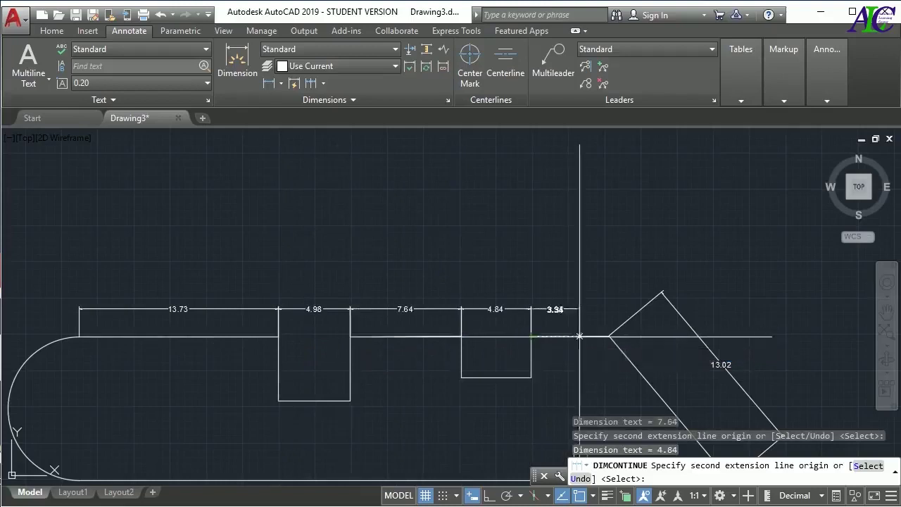
{"action": "left_click", "coordinate": [609, 337]}
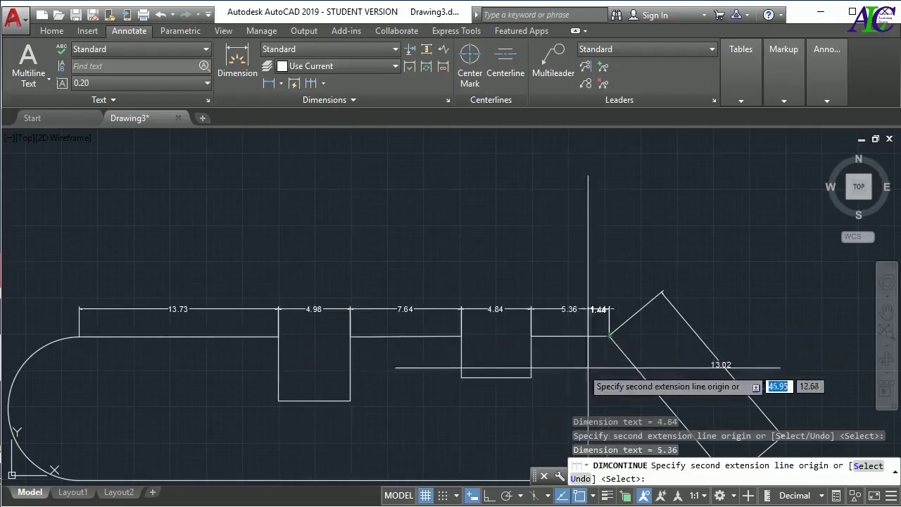
{"action": "key", "text": "Return"}
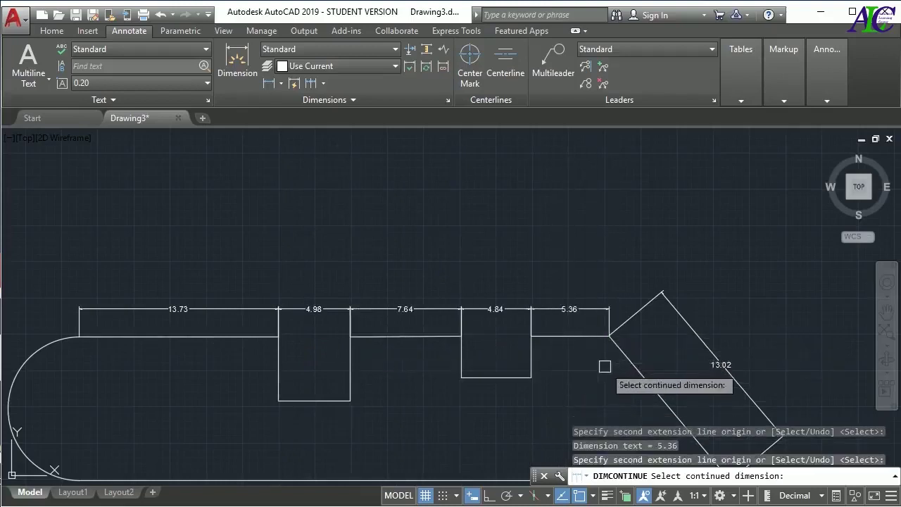
{"action": "key", "text": "ctrl+z"}
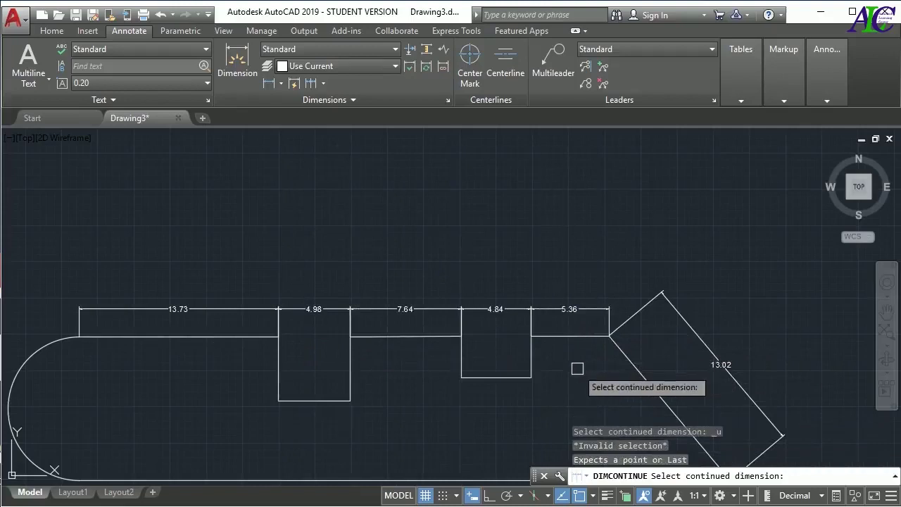
{"action": "key", "text": "Escape"}
{"action": "key", "text": "Escape"}
{"action": "key", "text": "ctrl+z"}
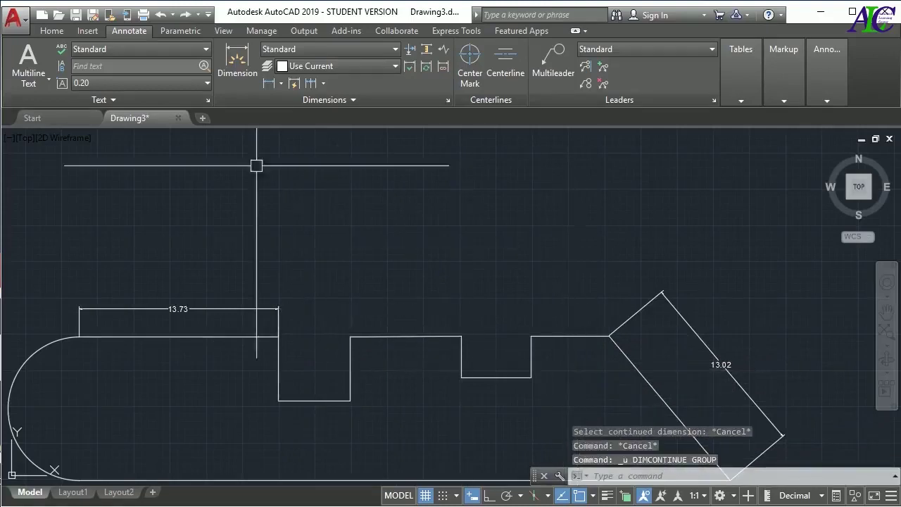
{"action": "left_click", "coordinate": [325, 86]}
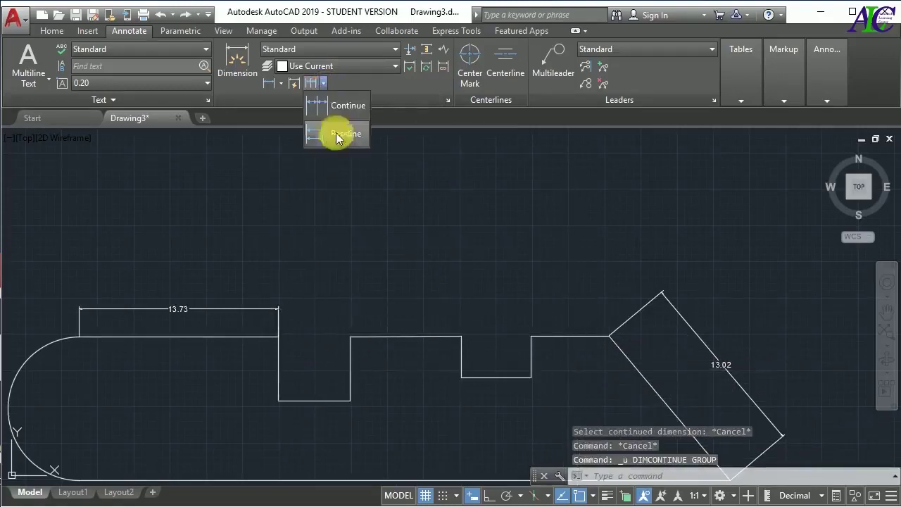
- Add baseline dimensions 4.98, 12.62 and 17.46 measured from the 13.73 dimension's base
{"action": "left_click", "coordinate": [343, 131]}
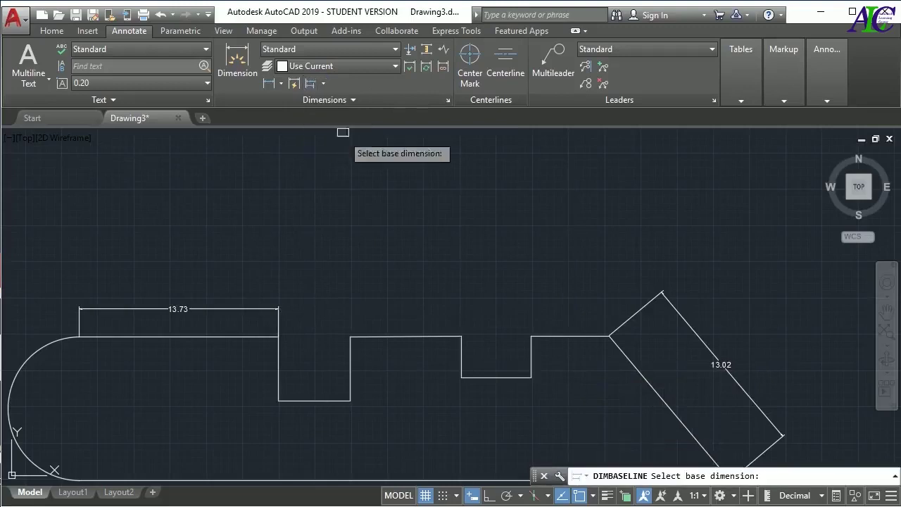
{"action": "left_click", "coordinate": [278, 308]}
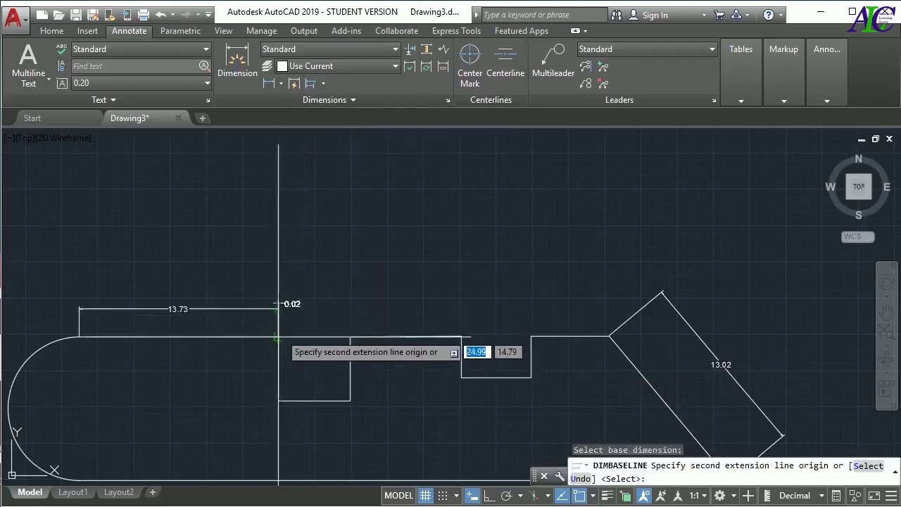
{"action": "left_click", "coordinate": [350, 337]}
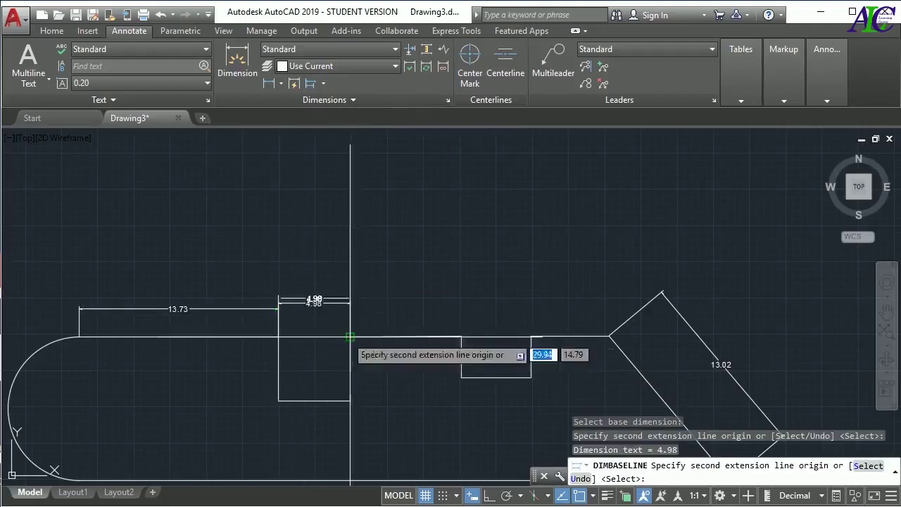
{"action": "left_click", "coordinate": [461, 337]}
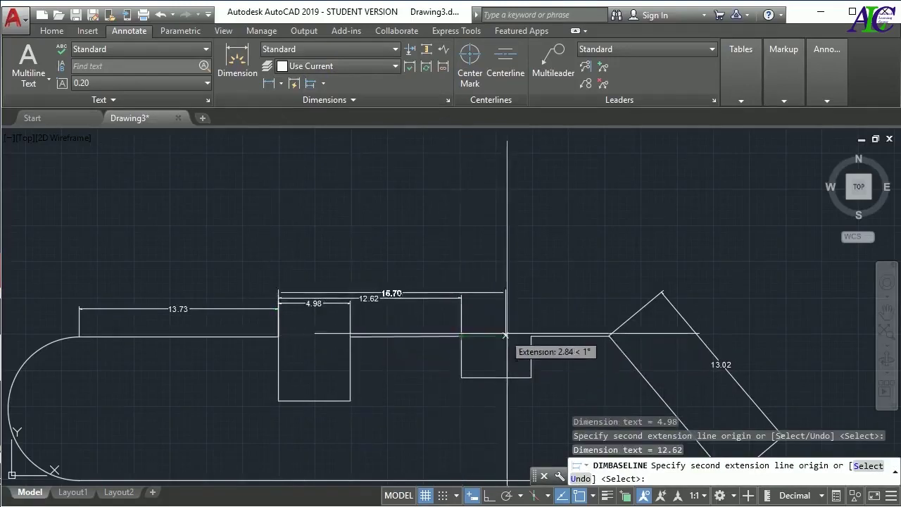
{"action": "left_click", "coordinate": [530, 336]}
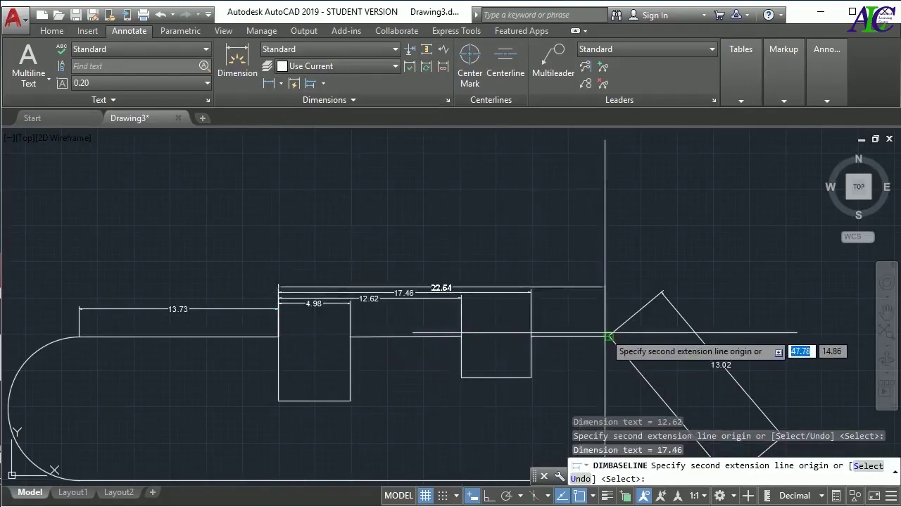
{"action": "key", "text": "Return"}
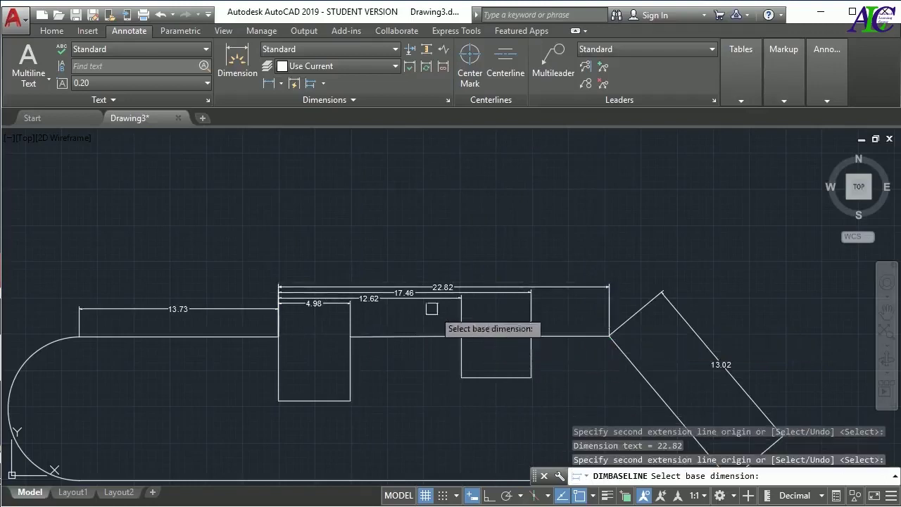
{"action": "scroll", "coordinate": [345, 211], "scroll_direction": "down", "scroll_amount": 2}
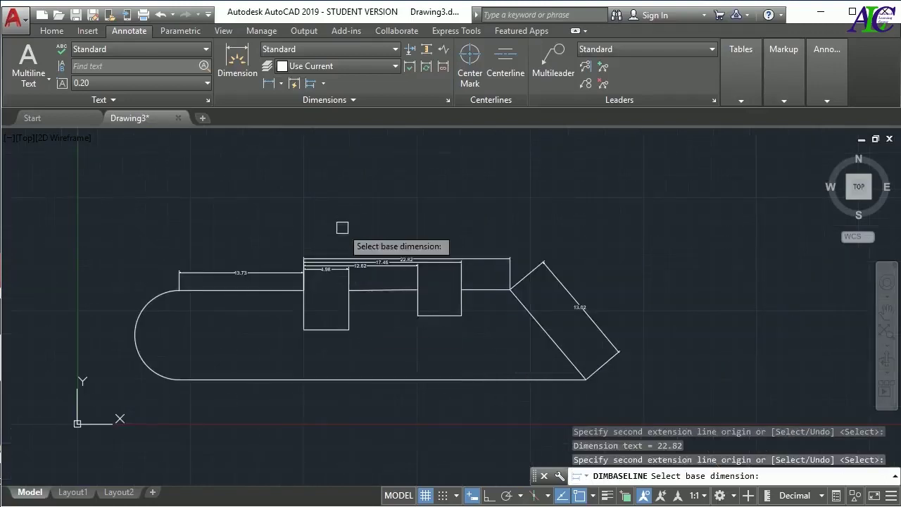
{"action": "key", "text": "Escape"}
{"action": "key", "text": "Escape"}
{"action": "key", "text": "Escape"}
- Delete the stray selected object
{"action": "middle_click_drag", "start_coordinate": [331, 235], "coordinate": [370, 252]}
{"action": "key", "text": "Delete"}
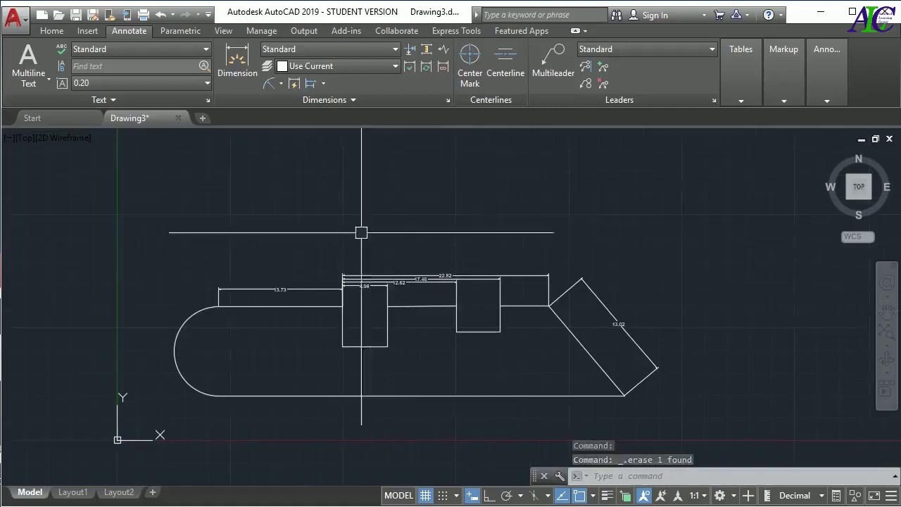
{"action": "left_click", "coordinate": [282, 86]}
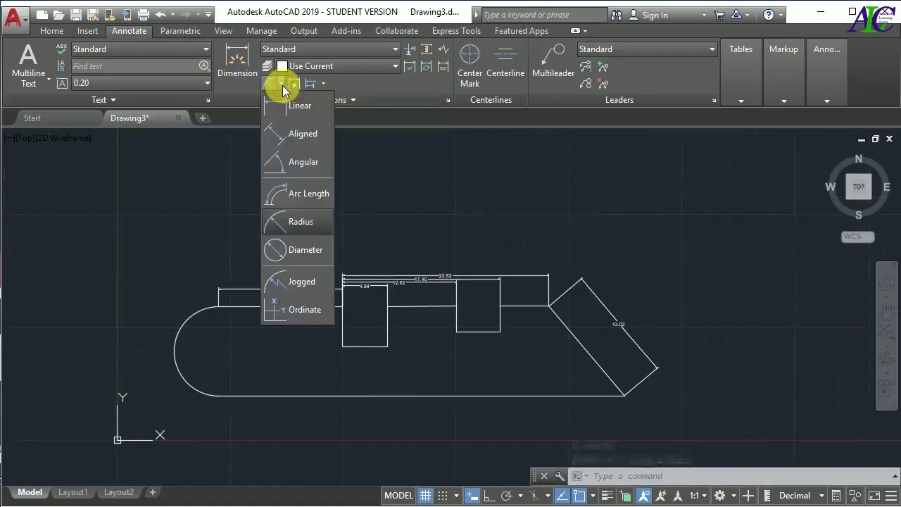
- Add an R4.94 radius dimension to the rounded left arc and frame the whole part
{"action": "left_click", "coordinate": [301, 224]}
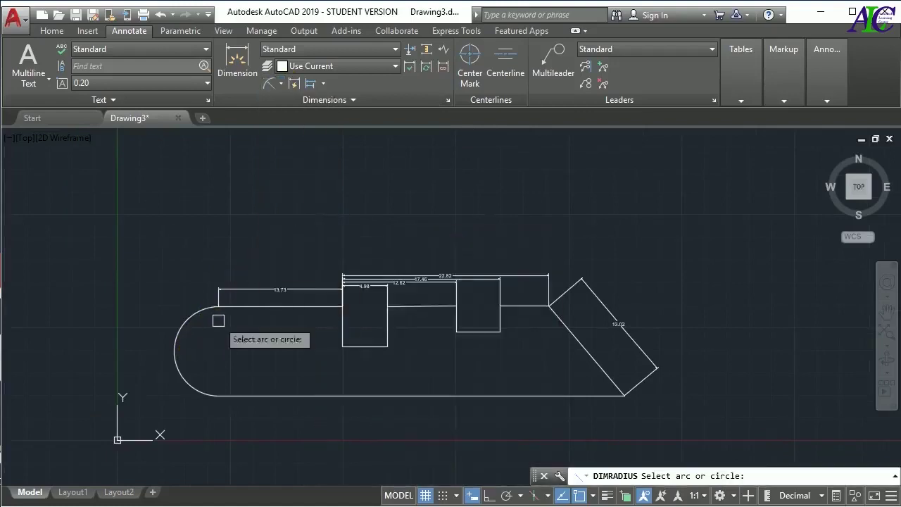
{"action": "left_click", "coordinate": [182, 332]}
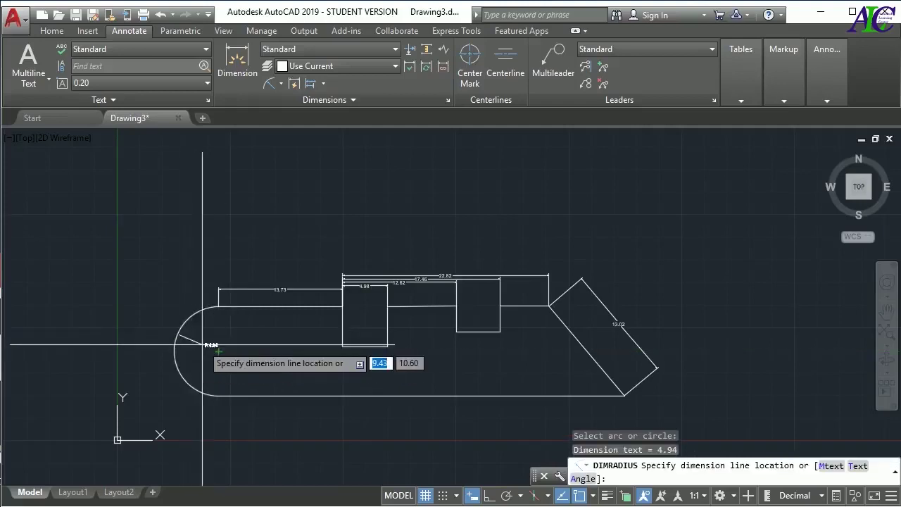
{"action": "left_click", "coordinate": [211, 344]}
{"action": "scroll", "coordinate": [201, 366], "scroll_direction": "up", "scroll_amount": 5}
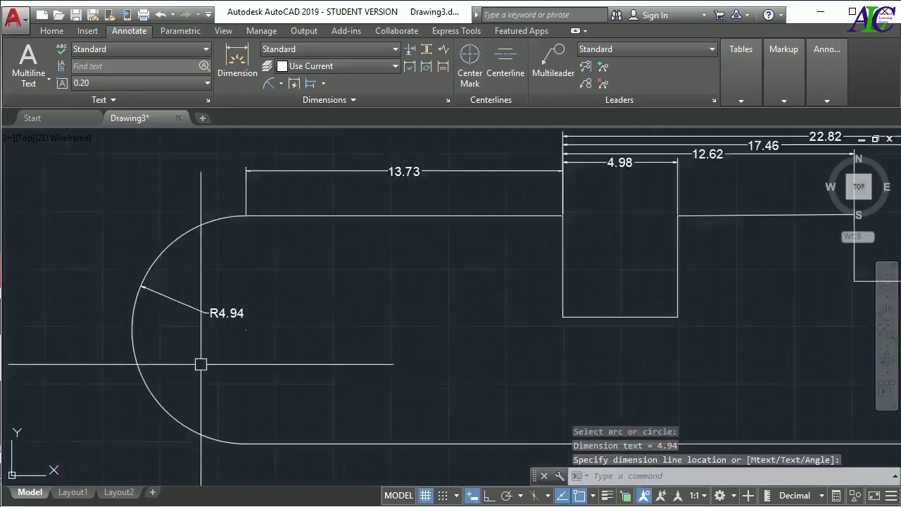
{"action": "scroll", "coordinate": [200, 364], "scroll_direction": "up", "scroll_amount": 3}
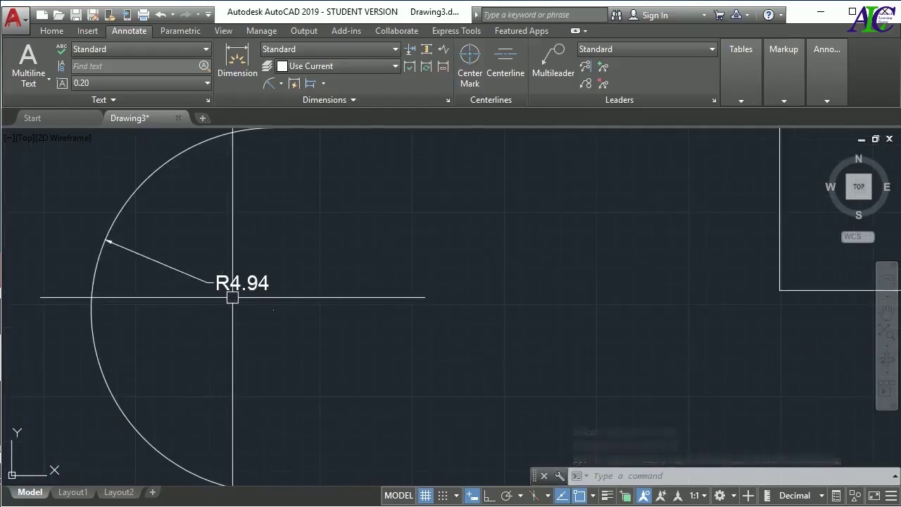
{"action": "scroll", "coordinate": [233, 297], "scroll_direction": "up", "scroll_amount": 2}
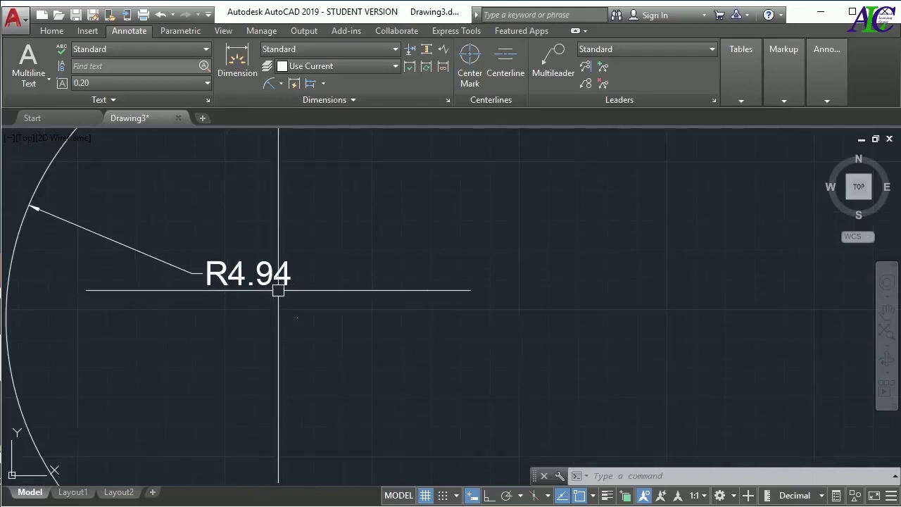
{"action": "scroll", "coordinate": [256, 342], "scroll_direction": "down", "scroll_amount": 6}
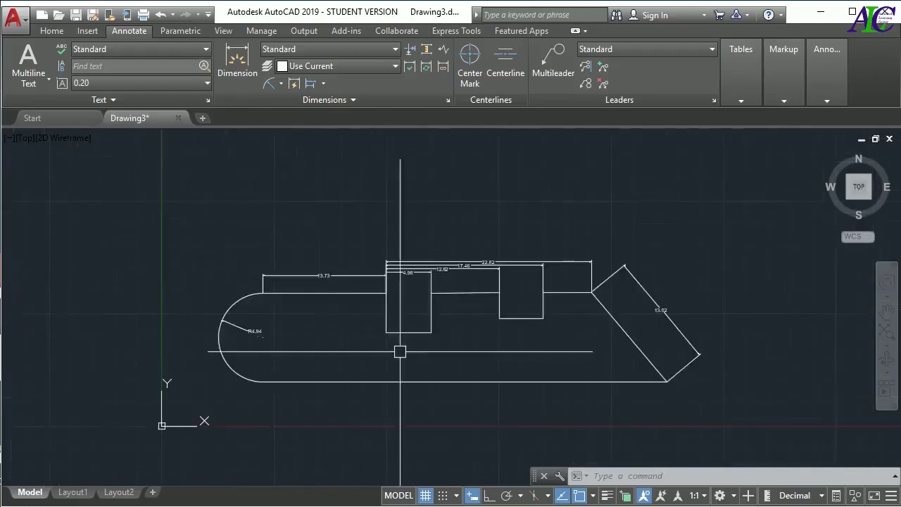
{"action": "middle_click_drag", "start_coordinate": [399, 352], "coordinate": [299, 351]}
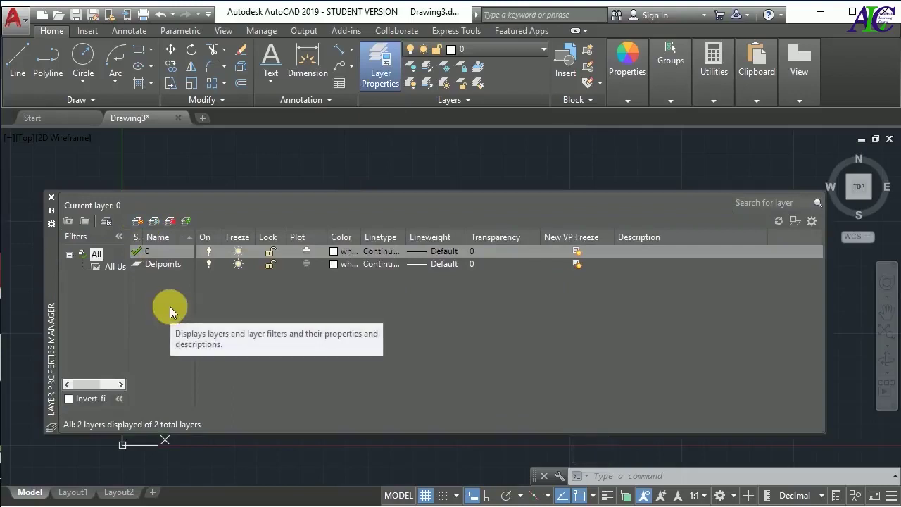
- Create a new layer named Dimension and close the layer manager
{"action": "left_click", "coordinate": [138, 221]}
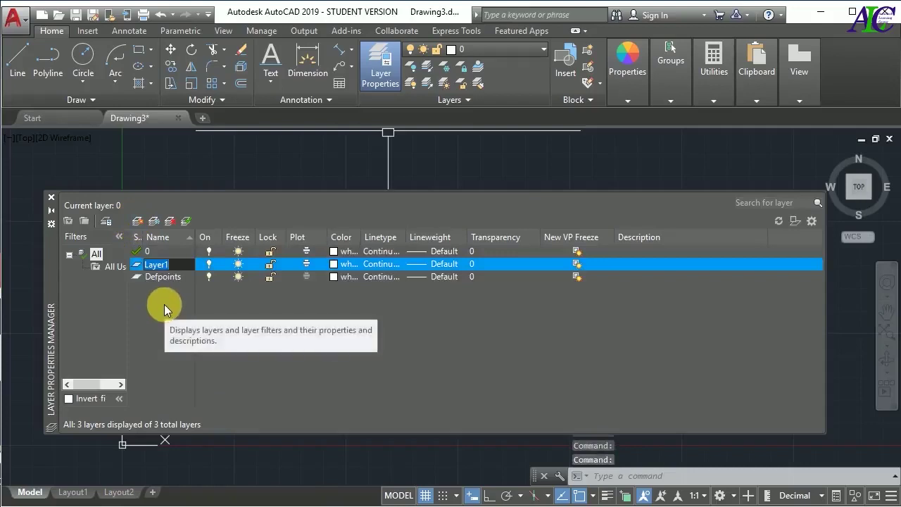
{"action": "type", "text": "Dim"}
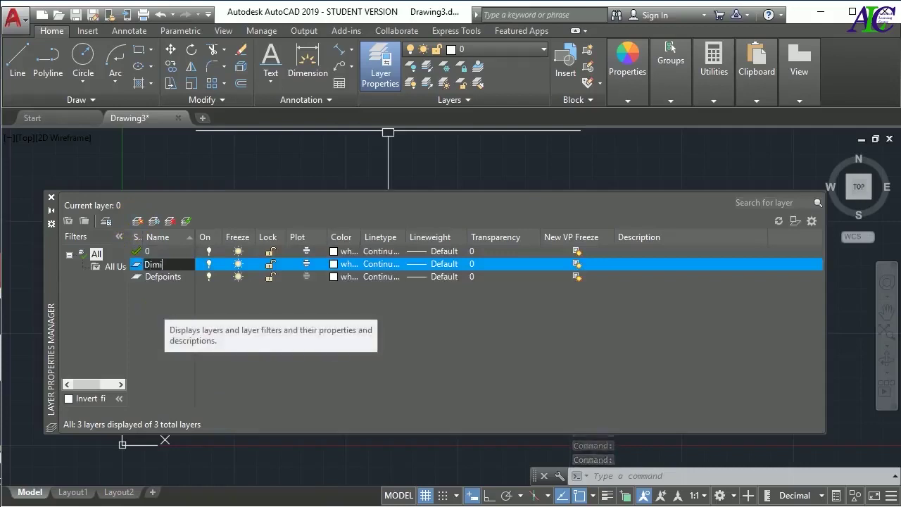
{"action": "type", "text": "ension"}
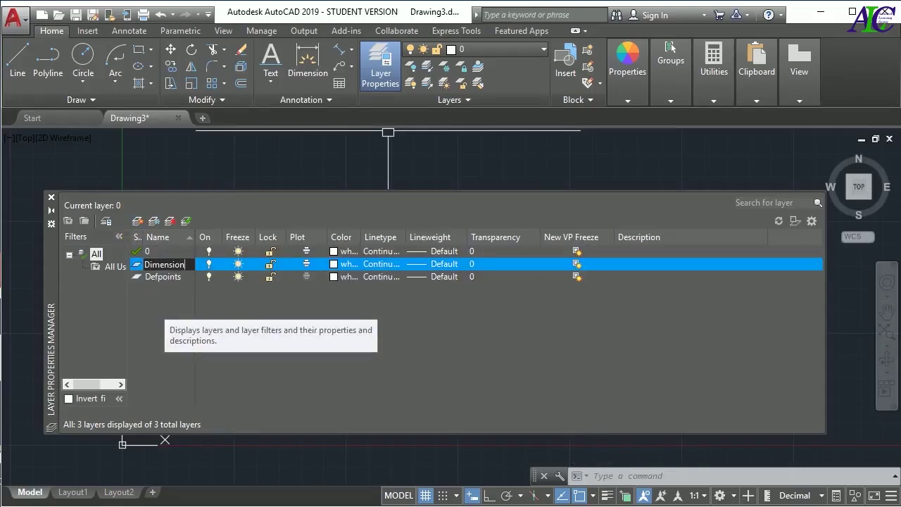
{"action": "left_click", "coordinate": [381, 65]}
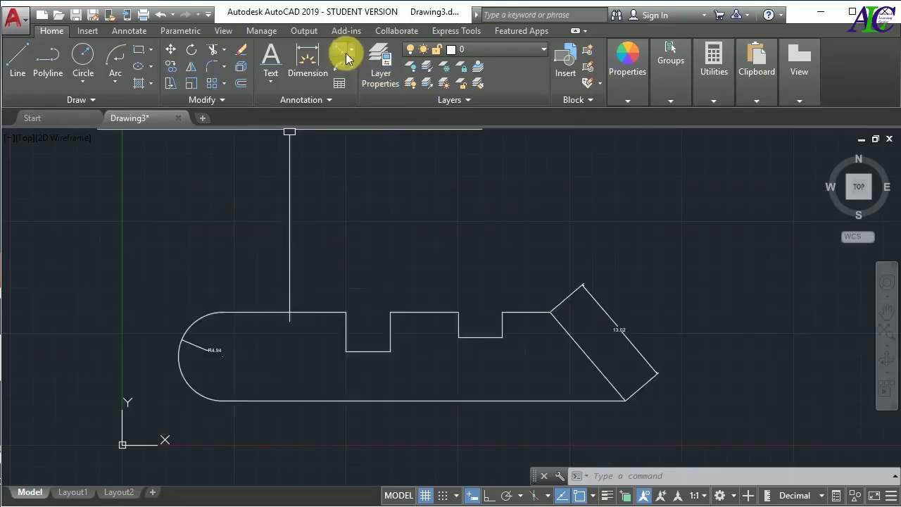
- Add a trial 4.98 linear dimension above the first slot, then delete it
{"action": "left_click", "coordinate": [347, 56]}
{"action": "left_click", "coordinate": [352, 69]}
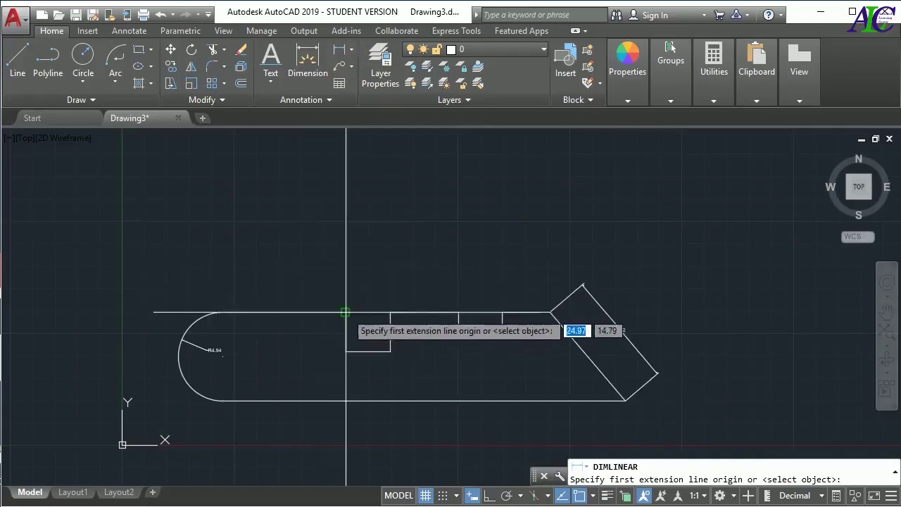
{"action": "left_click", "coordinate": [345, 312]}
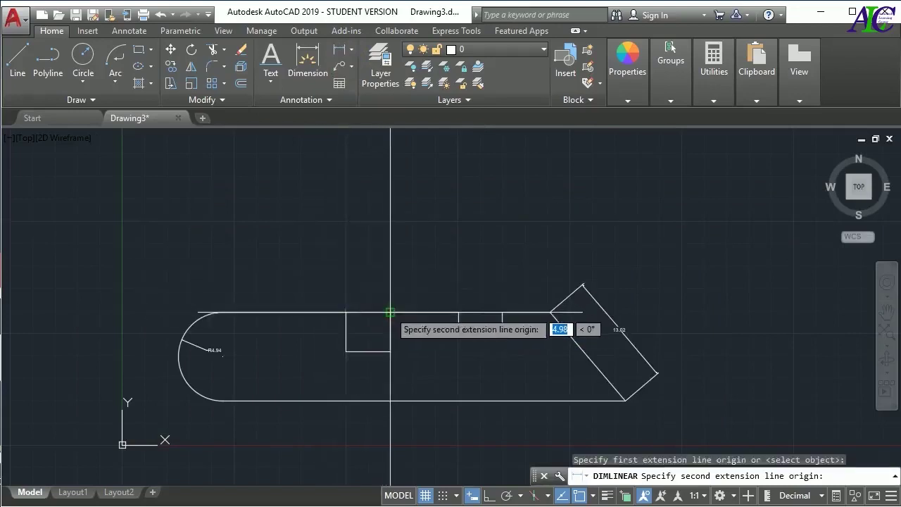
{"action": "left_click", "coordinate": [390, 312]}
{"action": "left_click", "coordinate": [390, 288]}
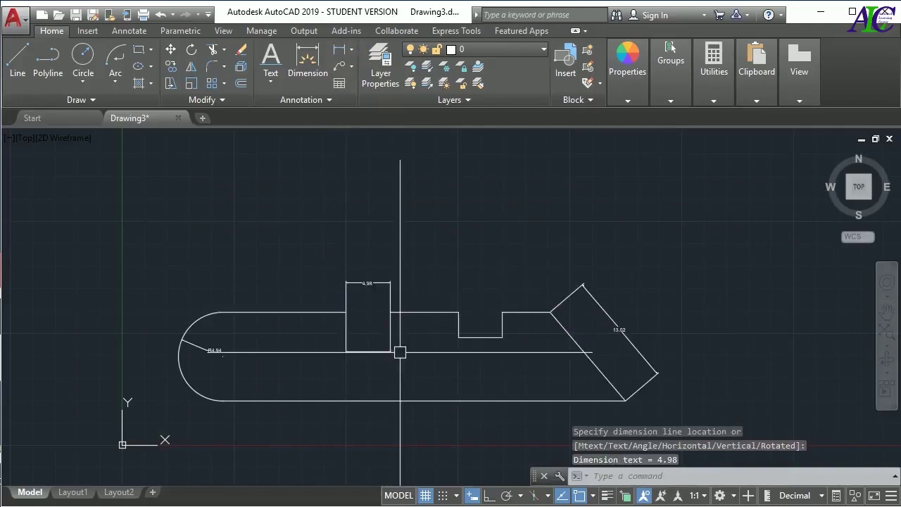
{"action": "key", "text": "Escape"}
{"action": "left_click", "coordinate": [391, 282]}
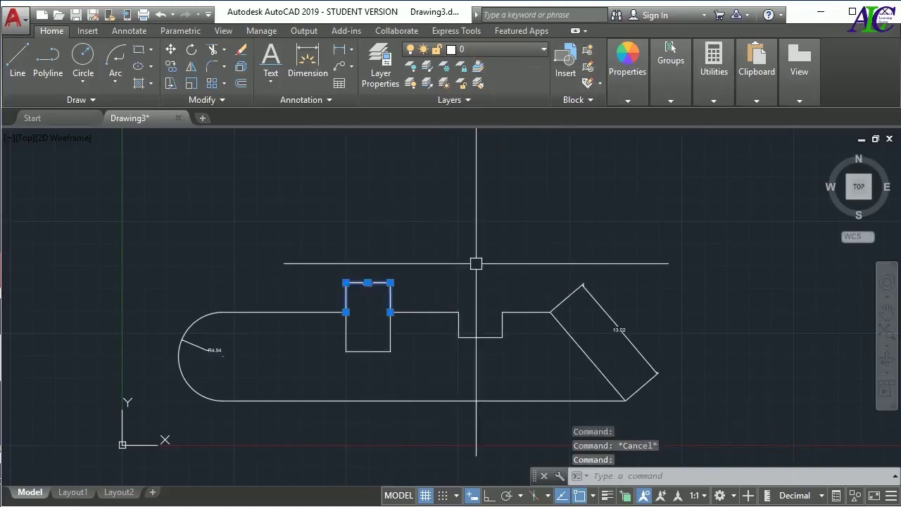
{"action": "key", "text": "Delete"}
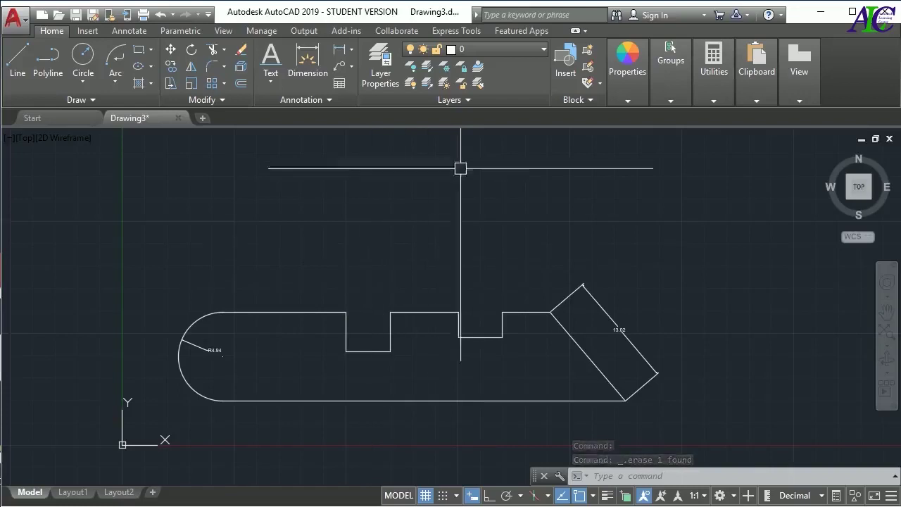
{"action": "left_click", "coordinate": [510, 50]}
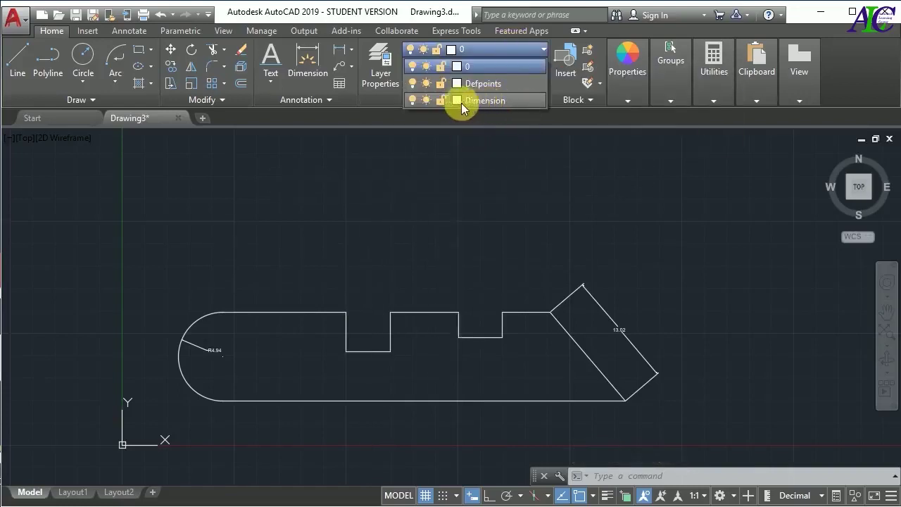
- Set DIMLAYER to dimension so new dimensions go on the Dimension layer, keeping 0 current
{"action": "left_click", "coordinate": [459, 241]}
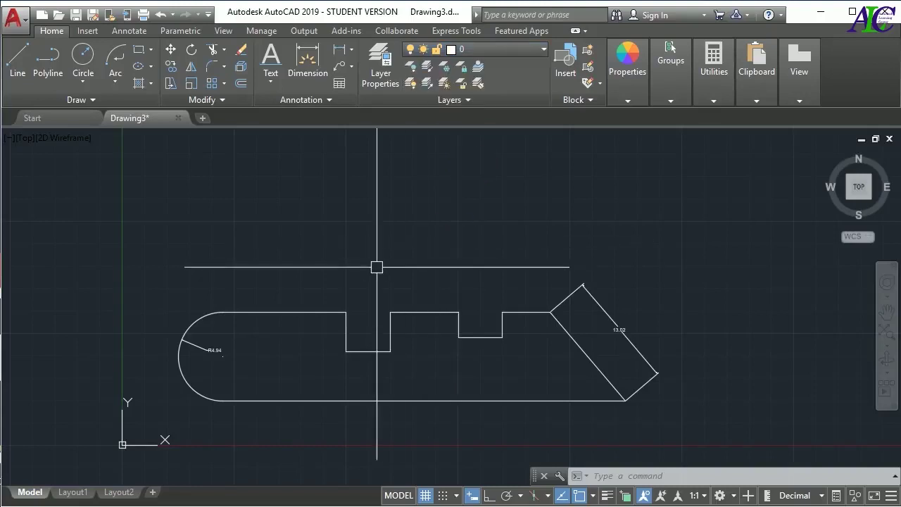
{"action": "key", "text": "Escape"}
{"action": "key", "text": "Escape"}
{"action": "key", "text": "Escape"}
{"action": "type", "text": "D"}
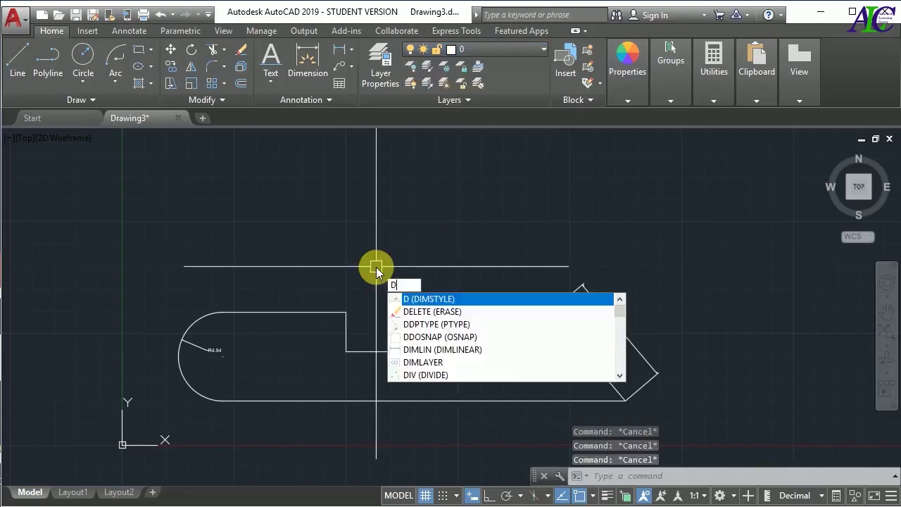
{"action": "type", "text": "Iml"}
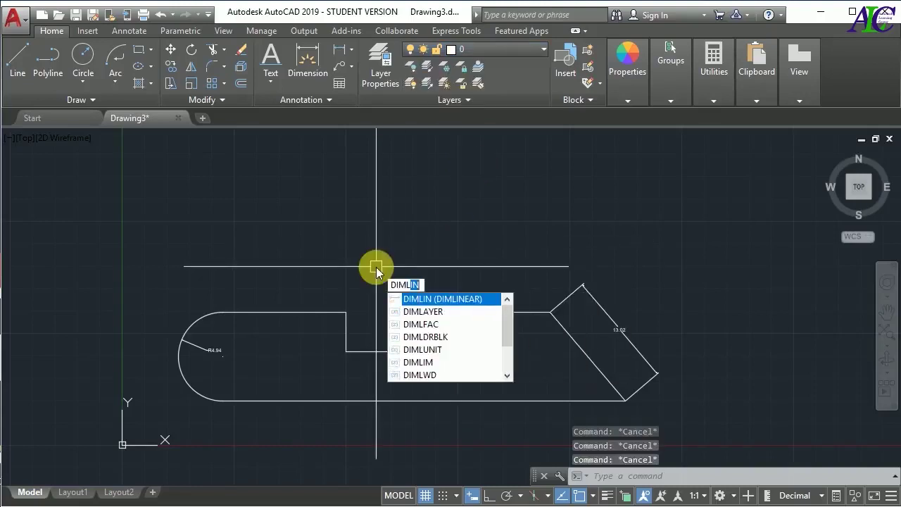
{"action": "type", "text": "a"}
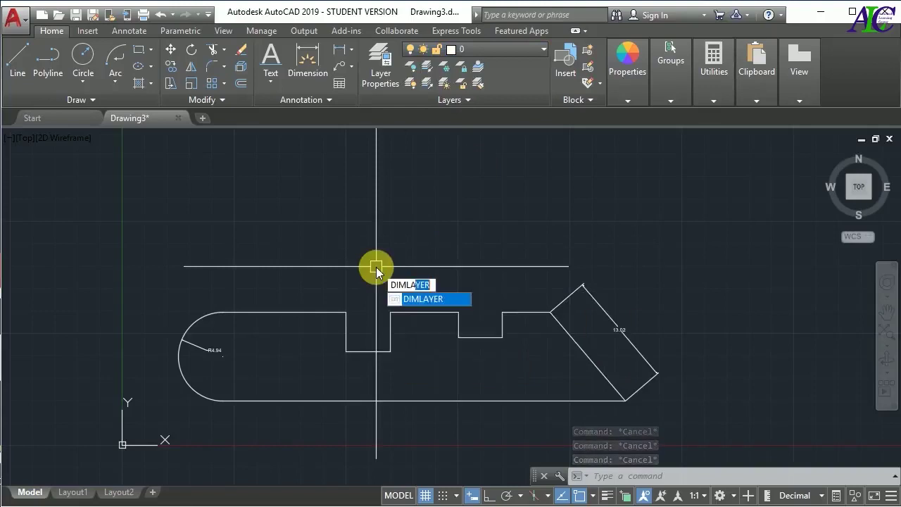
{"action": "key", "text": "Return"}
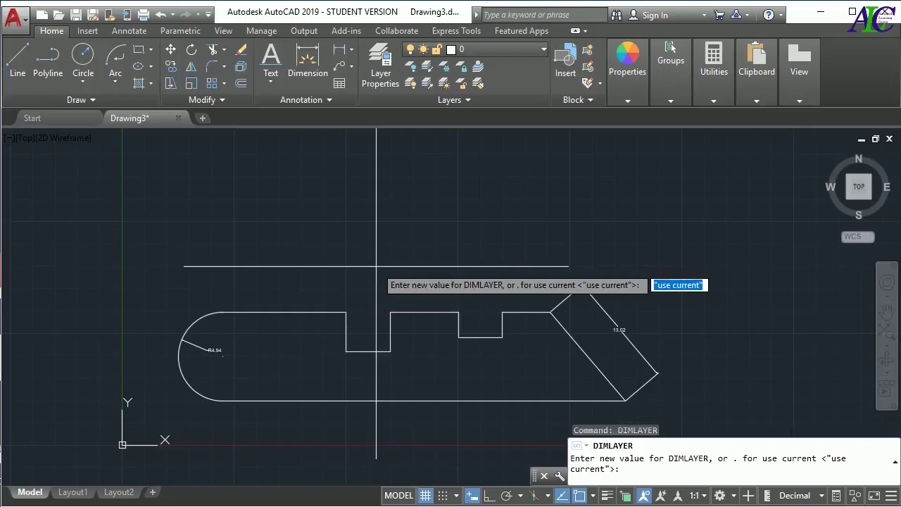
{"action": "type", "text": "dimension"}
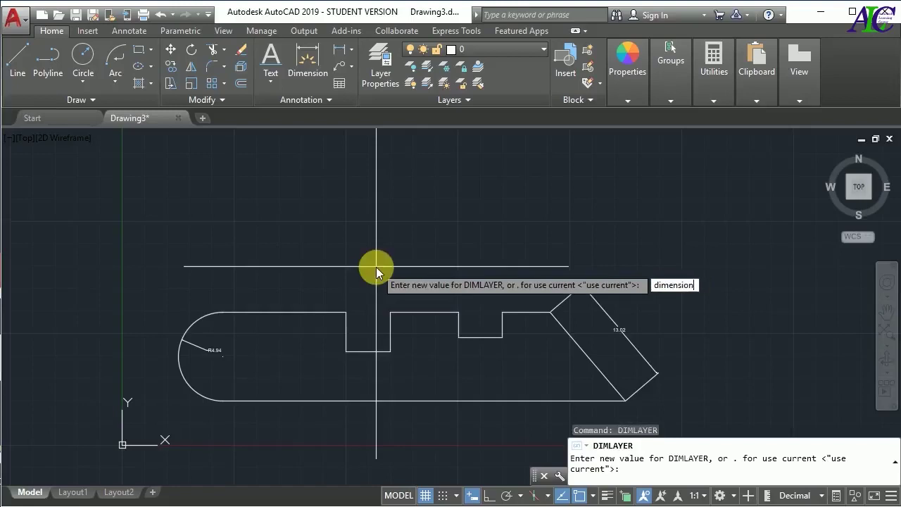
{"action": "key", "text": "Return"}
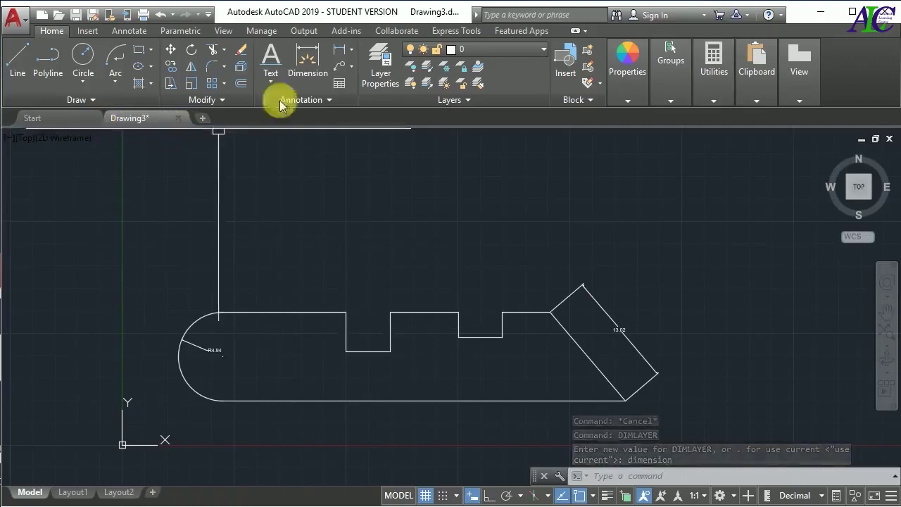
- Add linear dimensions 4.98 above the first slot and 4.84 above the right notch
{"action": "left_click", "coordinate": [340, 49]}
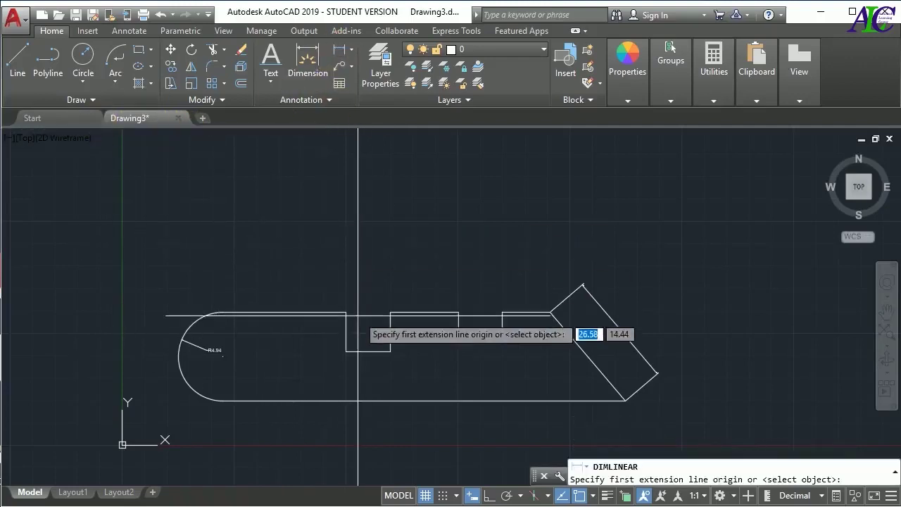
{"action": "left_click", "coordinate": [346, 311]}
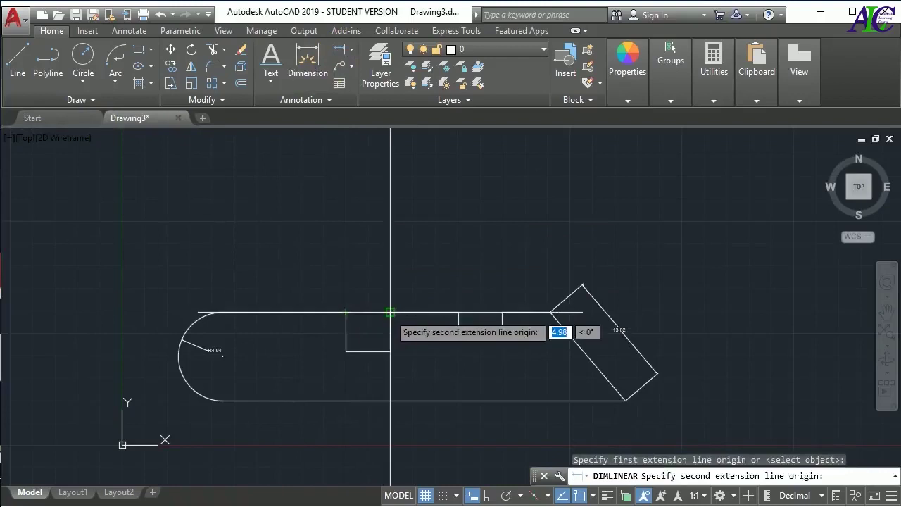
{"action": "left_click", "coordinate": [391, 312]}
{"action": "left_click", "coordinate": [391, 290]}
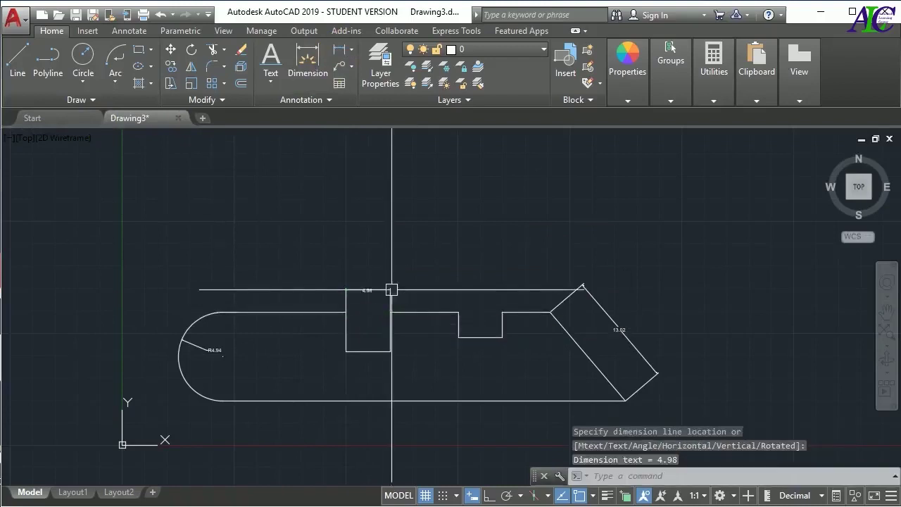
{"action": "left_click", "coordinate": [339, 50]}
{"action": "left_click", "coordinate": [458, 311]}
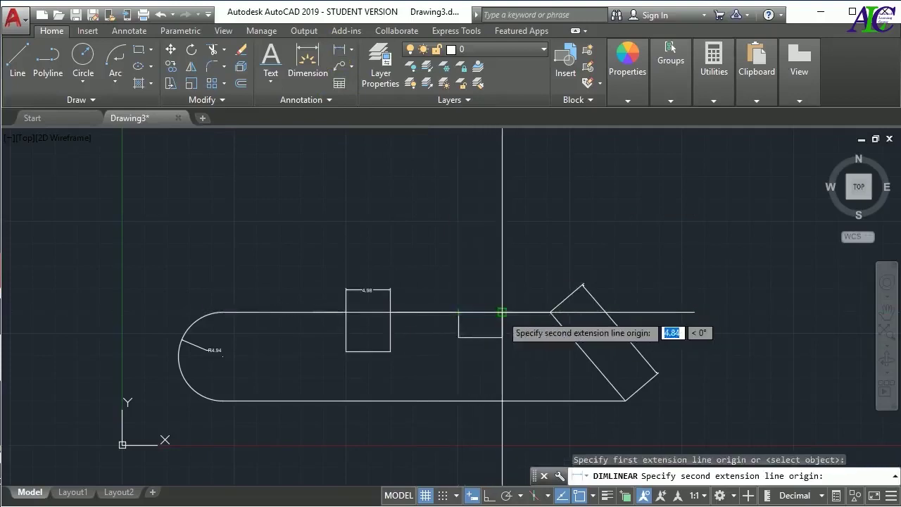
{"action": "left_click", "coordinate": [502, 311]}
{"action": "left_click", "coordinate": [499, 286]}
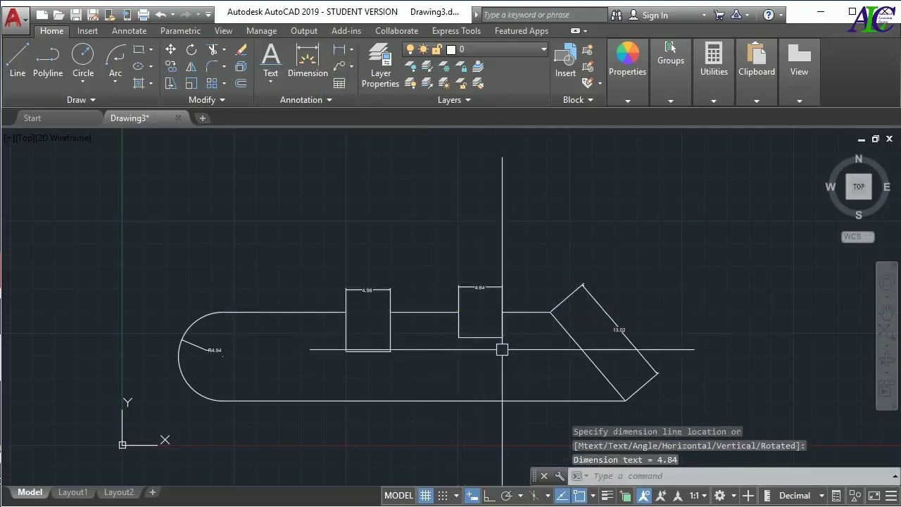
- Select the 4.84 dimension, the rotated rectangle and the 4.98 dimension to check their layers
{"action": "left_click", "coordinate": [486, 284]}
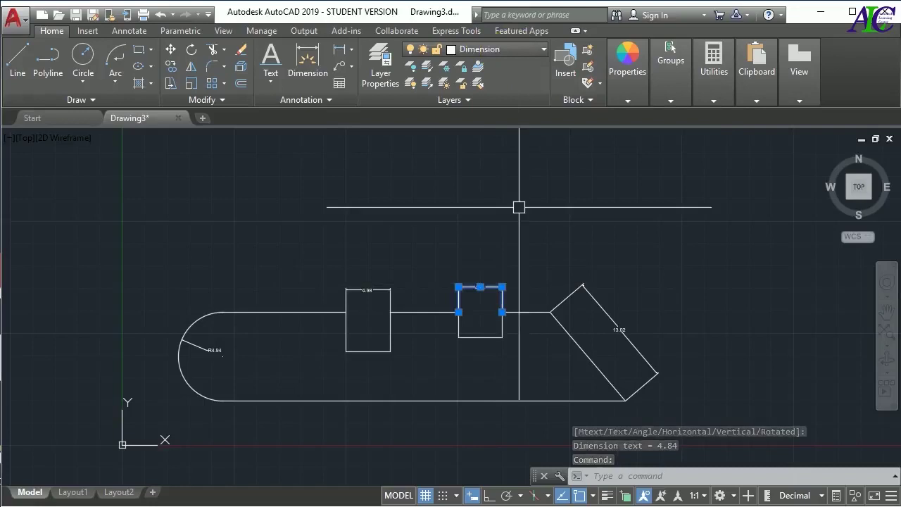
{"action": "key", "text": "Escape"}
{"action": "left_click", "coordinate": [583, 286]}
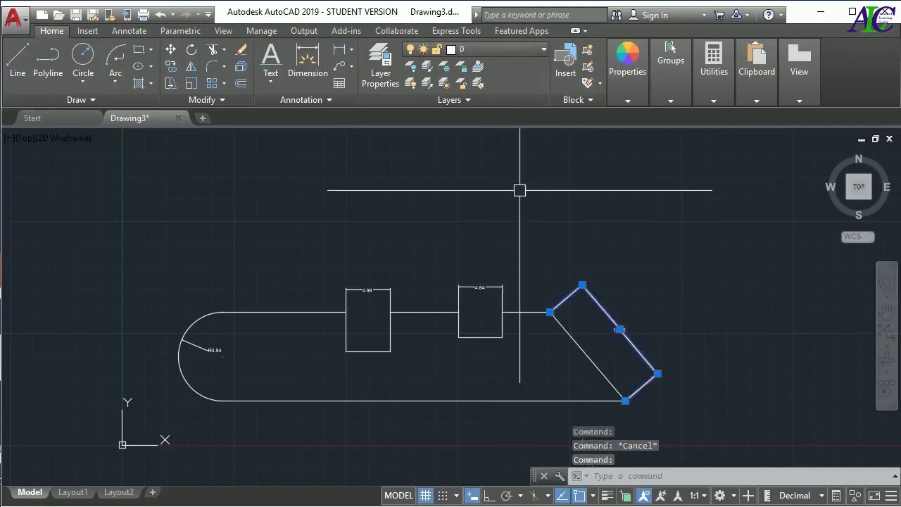
{"action": "key", "text": "Escape"}
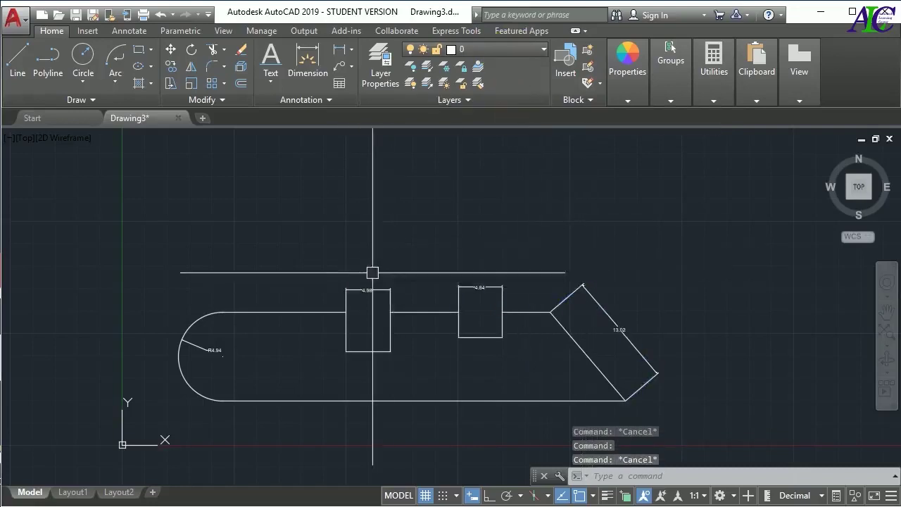
{"action": "left_click", "coordinate": [362, 289]}
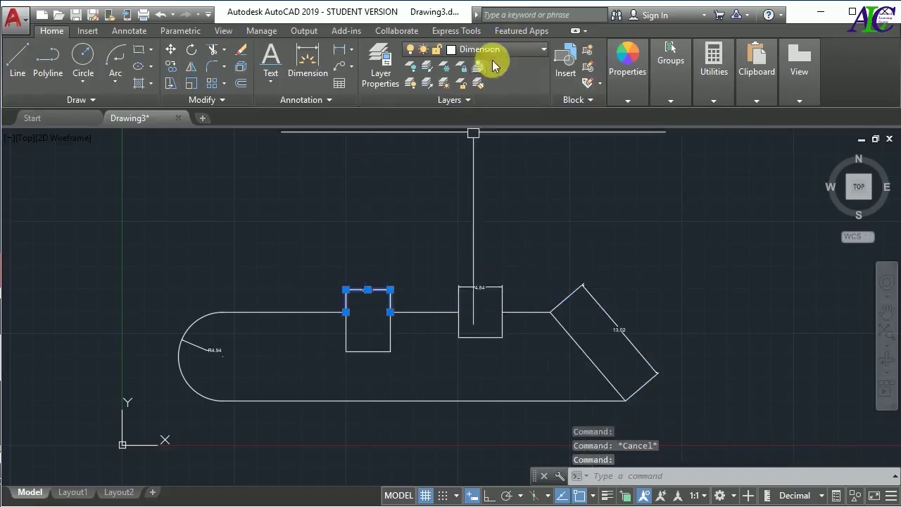
{"action": "key", "text": "Escape"}
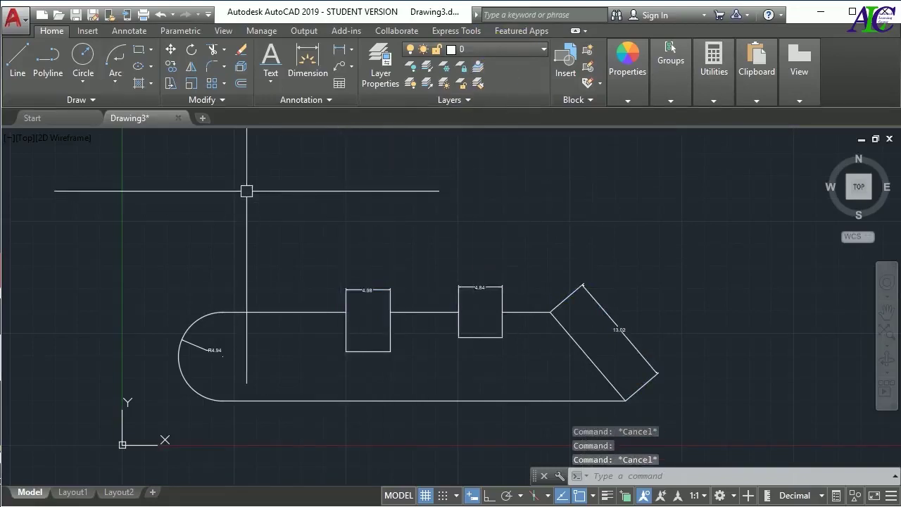
{"action": "left_click", "coordinate": [21, 63]}
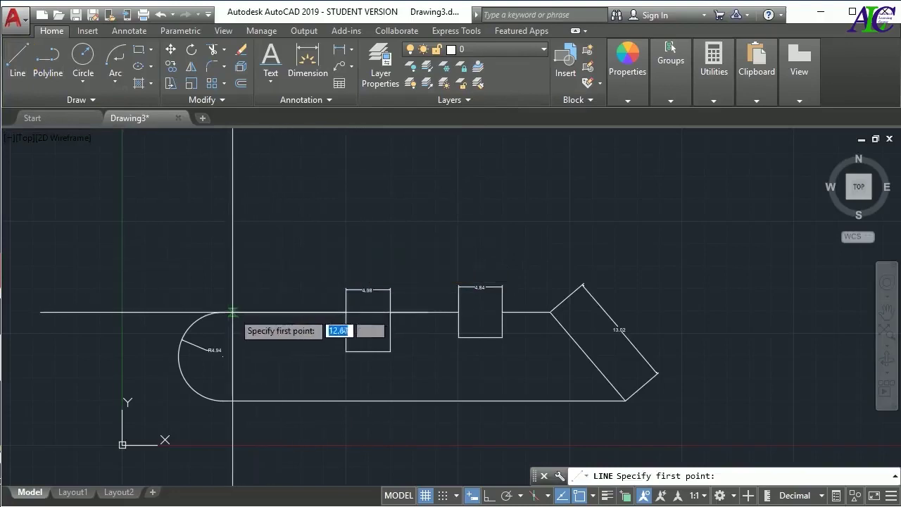
- Draw an open line outline from the arc's top end, up, across and down to the notch
{"action": "left_click", "coordinate": [222, 311]}
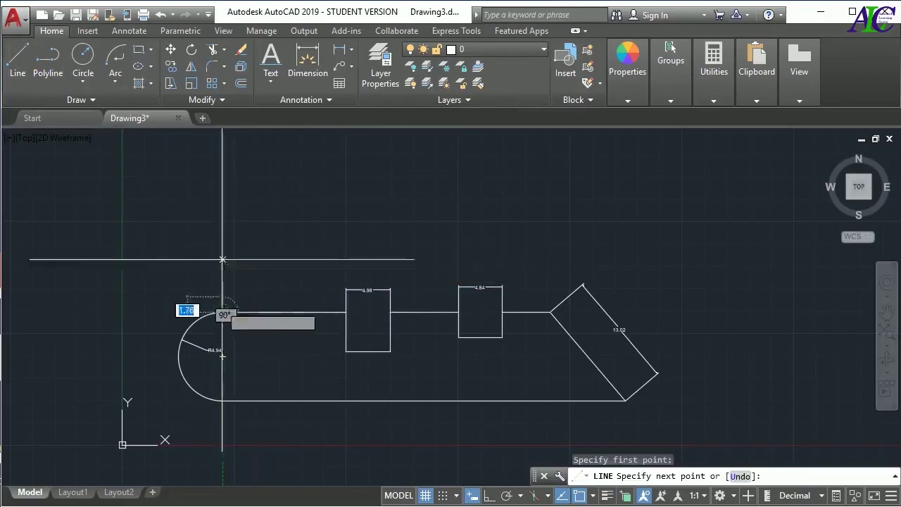
{"action": "left_click", "coordinate": [223, 222]}
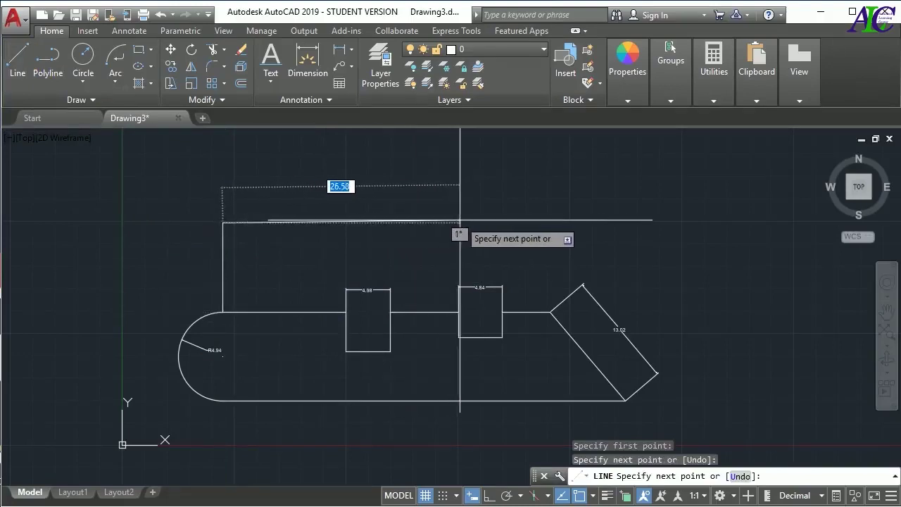
{"action": "left_click", "coordinate": [461, 221]}
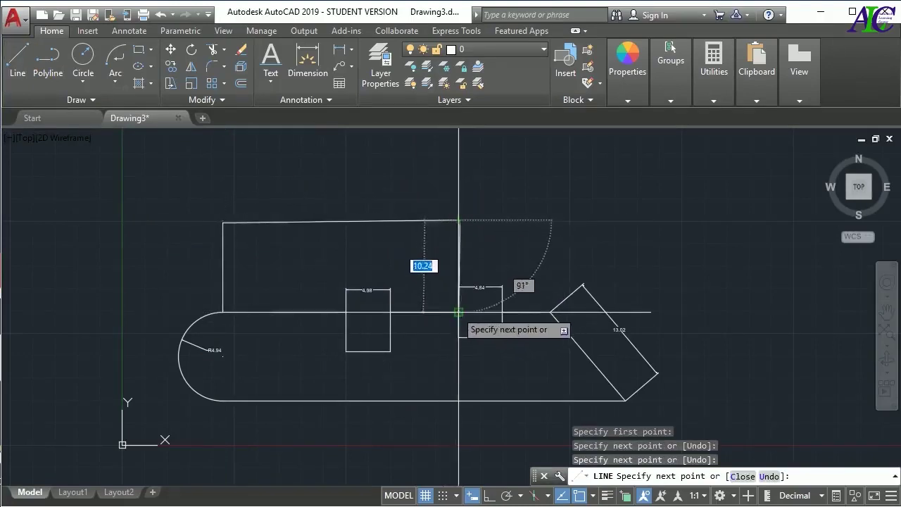
{"action": "left_click", "coordinate": [459, 312]}
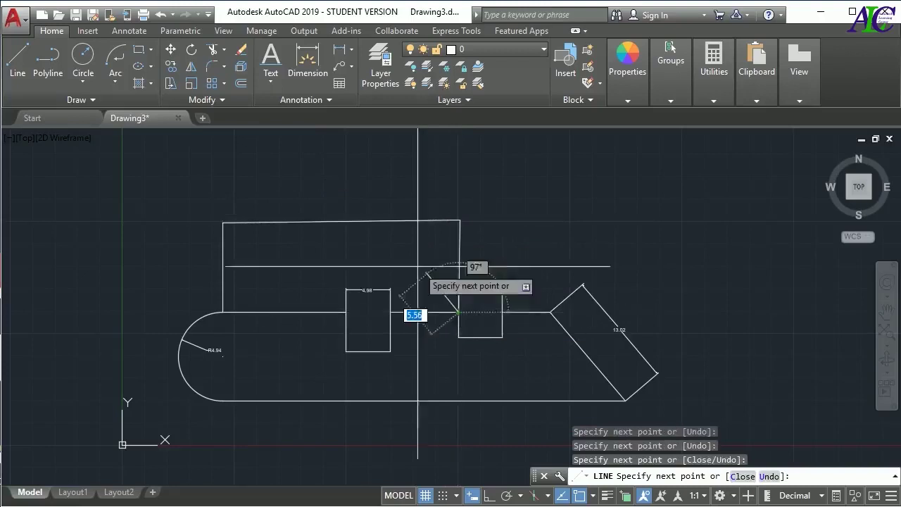
{"action": "key", "text": "Escape"}
{"action": "key", "text": "Escape"}
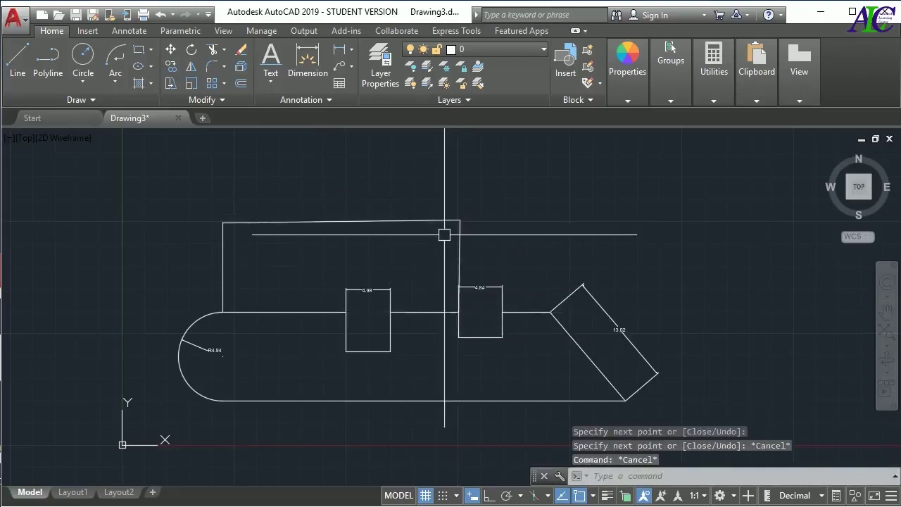
{"action": "left_click", "coordinate": [338, 49]}
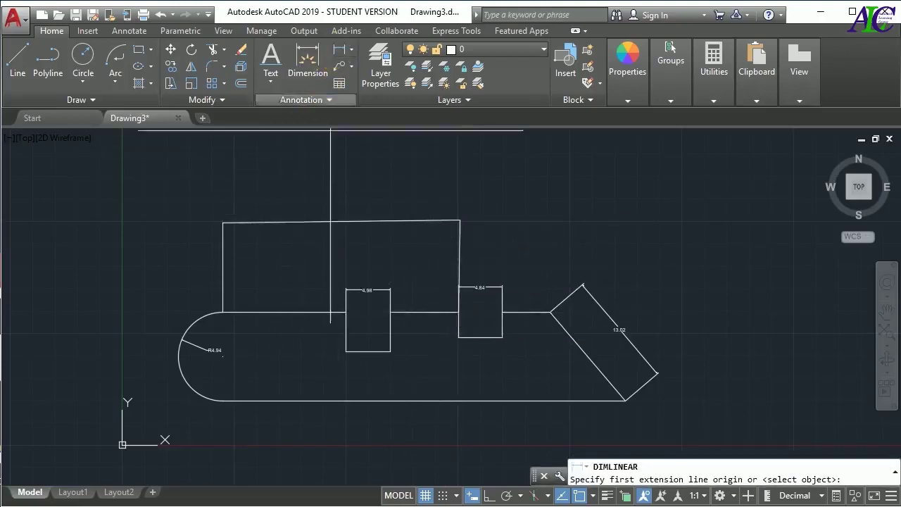
{"action": "left_click", "coordinate": [223, 222]}
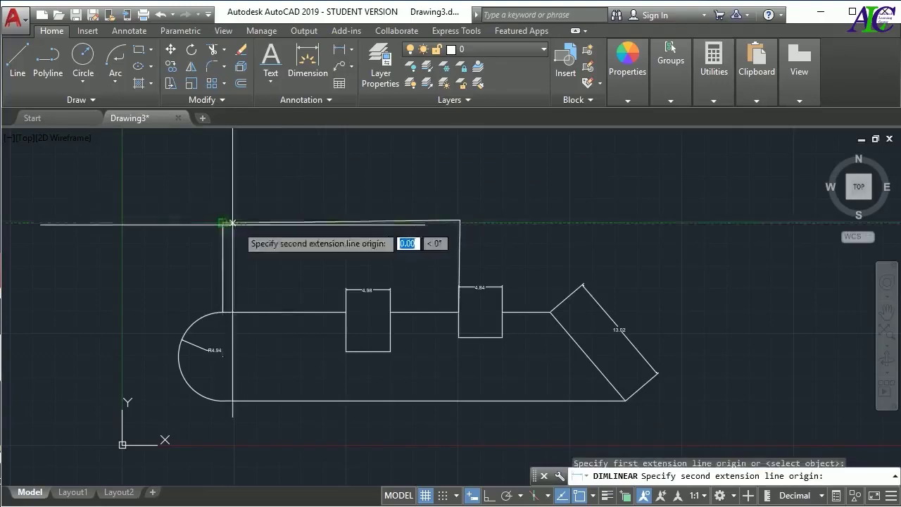
- Place the 26.50 linear dimension above the top line and check that it sits on the Dimension layer
{"action": "left_click", "coordinate": [460, 220]}
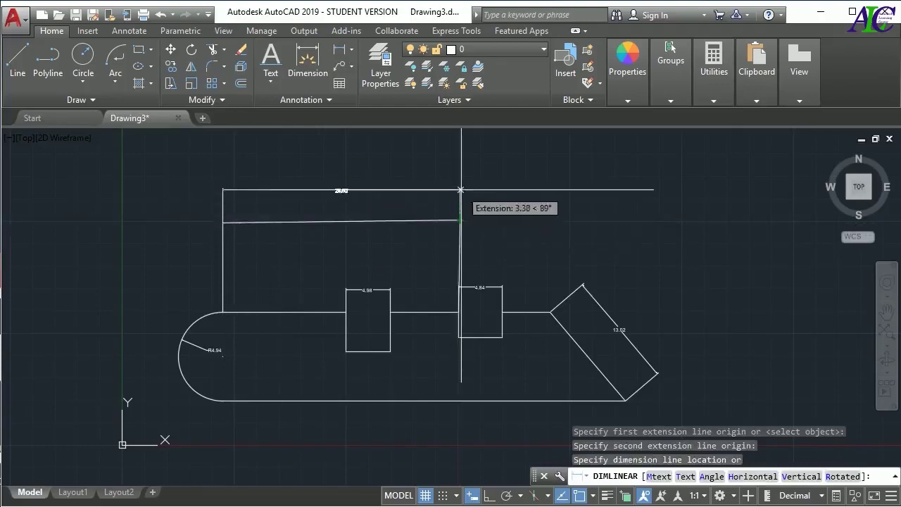
{"action": "left_click", "coordinate": [460, 190]}
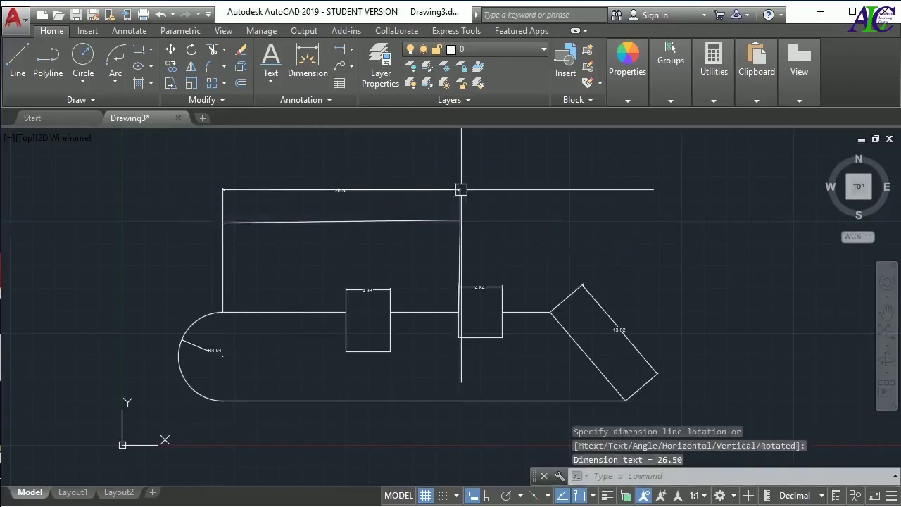
{"action": "left_click", "coordinate": [413, 190]}
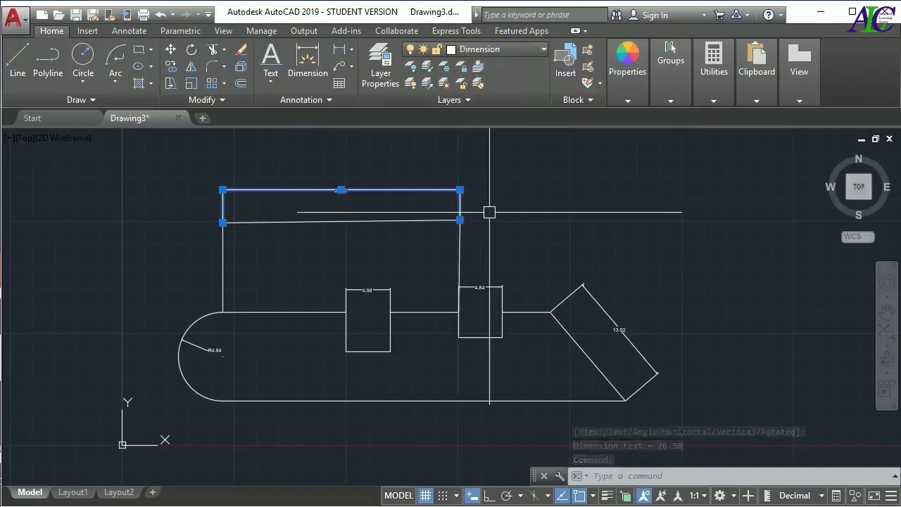
{"action": "key", "text": "Escape"}
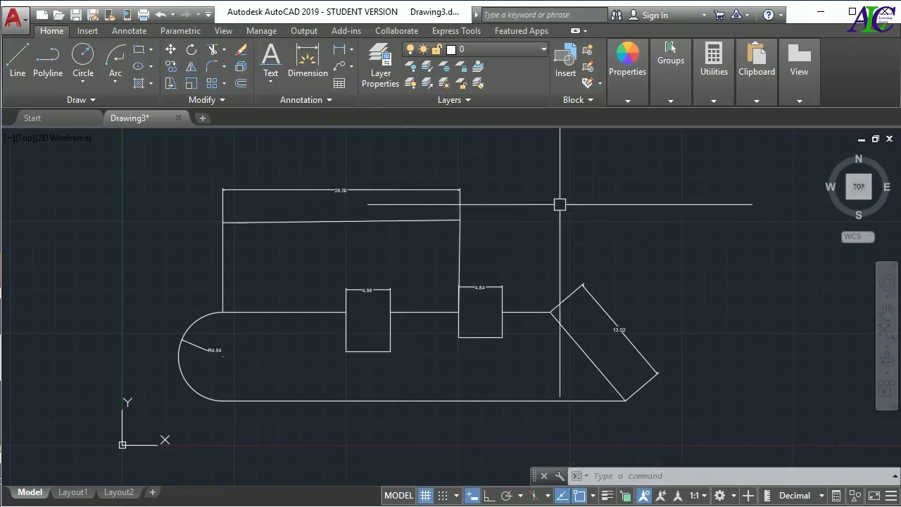
{"action": "left_click", "coordinate": [377, 83]}
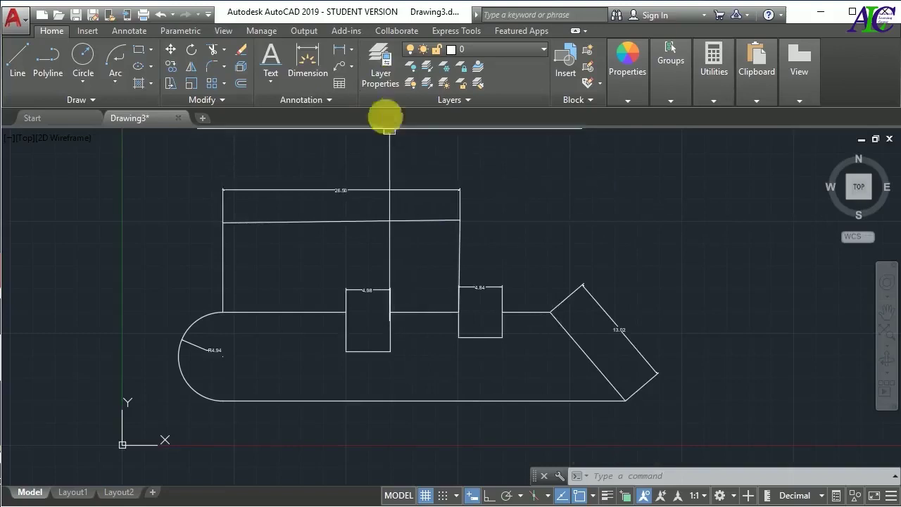
- Create a new layer named Line in the Layer Properties Manager and toggle its On/Off bulb
{"action": "left_click", "coordinate": [381, 74]}
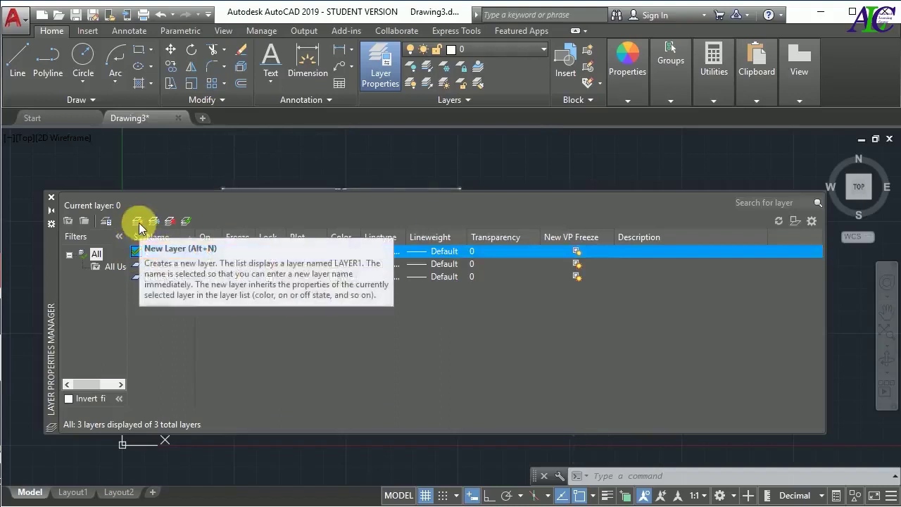
{"action": "right_click", "coordinate": [150, 311]}
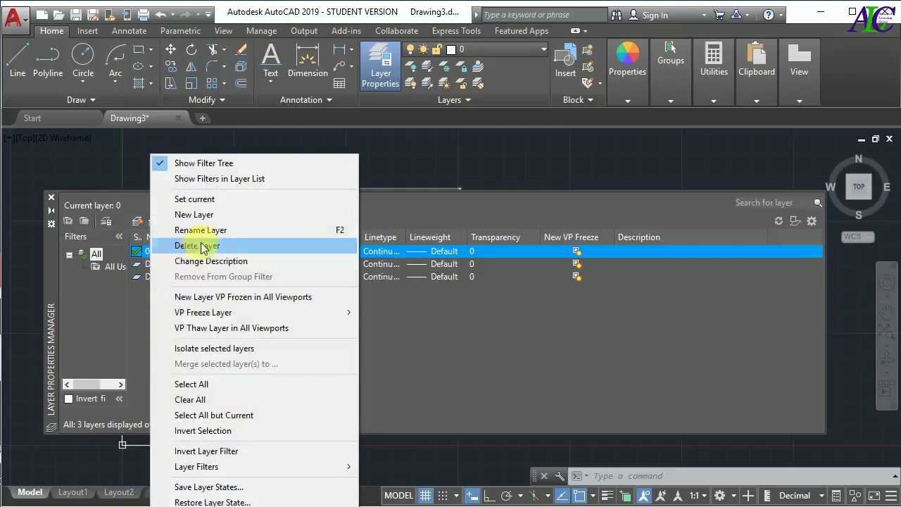
{"action": "left_click", "coordinate": [228, 221]}
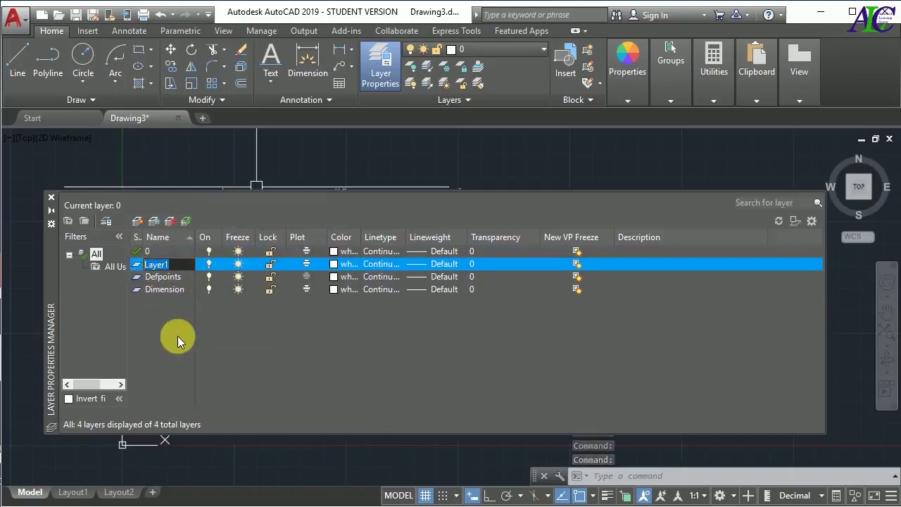
{"action": "type", "text": "Line"}
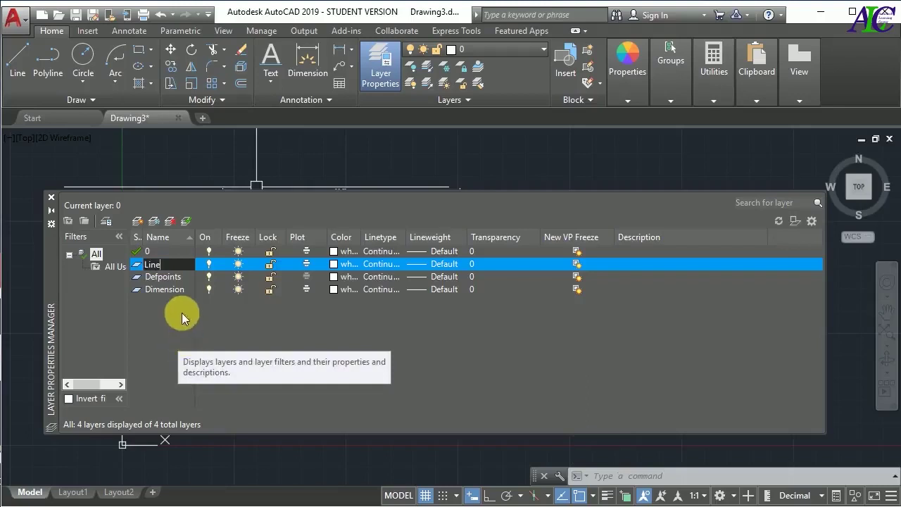
{"action": "key", "text": "Return"}
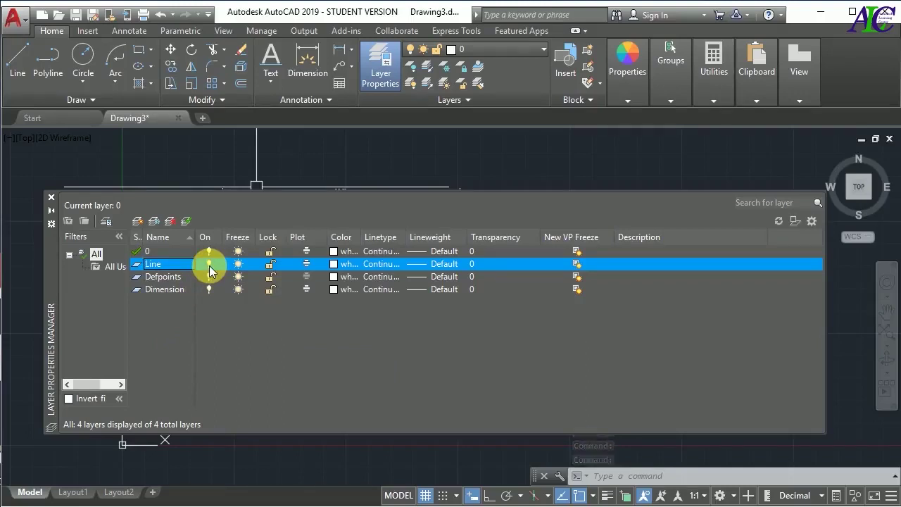
{"action": "left_click", "coordinate": [209, 266]}
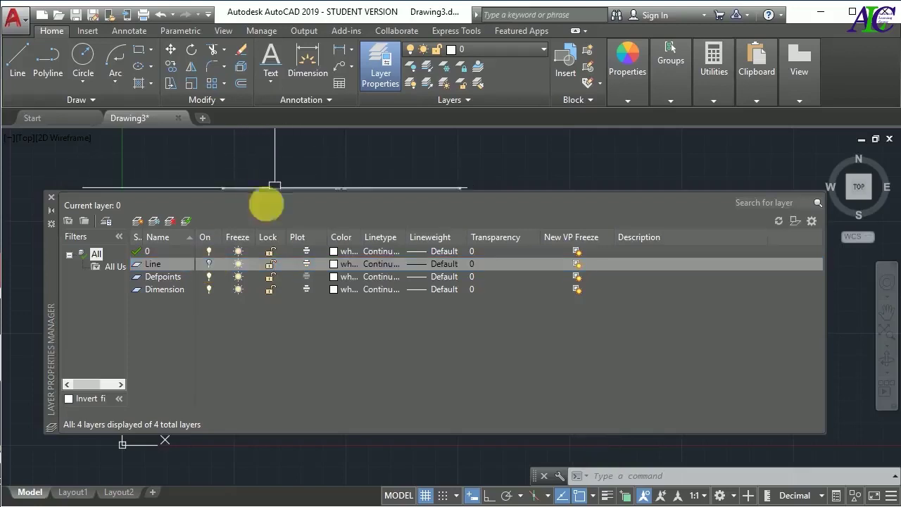
{"action": "left_click", "coordinate": [209, 266]}
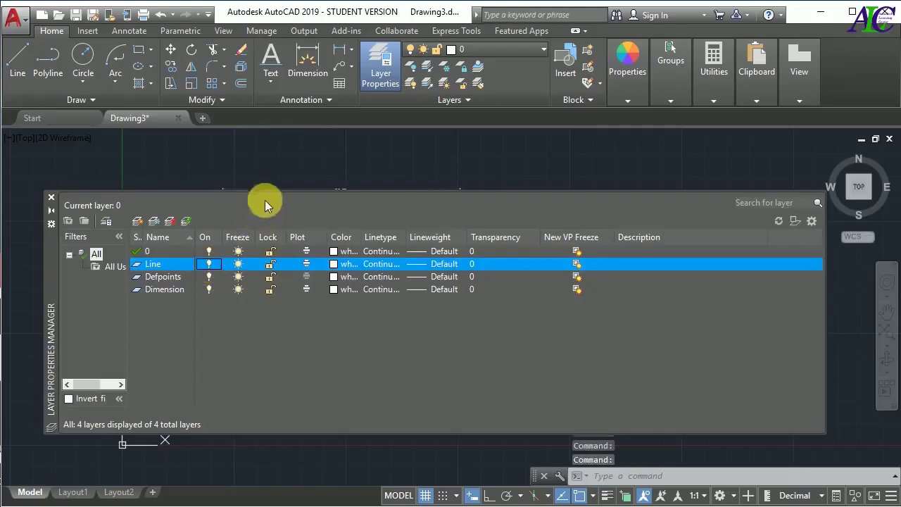
- Turn the Dimension layer off and back on, then thaw the Line layer
{"action": "left_click_drag", "start_coordinate": [49, 255], "coordinate": [52, 298]}
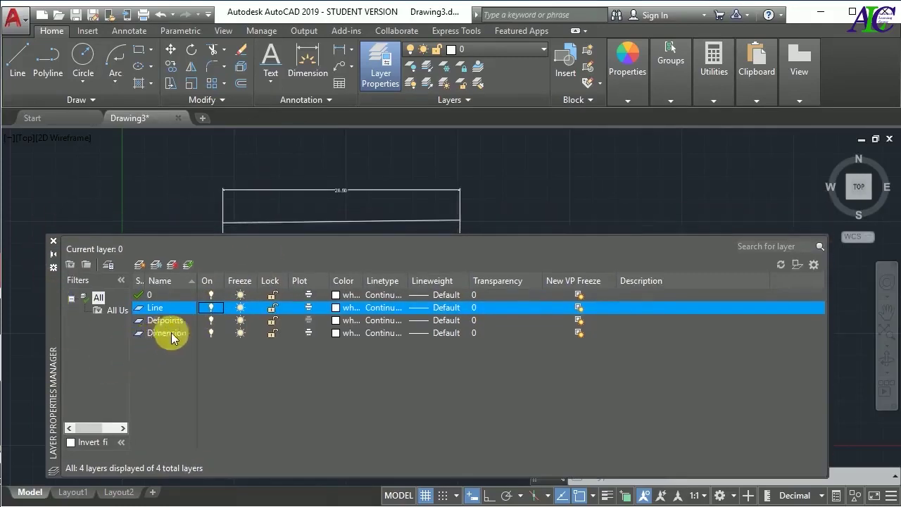
{"action": "left_click", "coordinate": [171, 333]}
{"action": "left_click", "coordinate": [211, 333]}
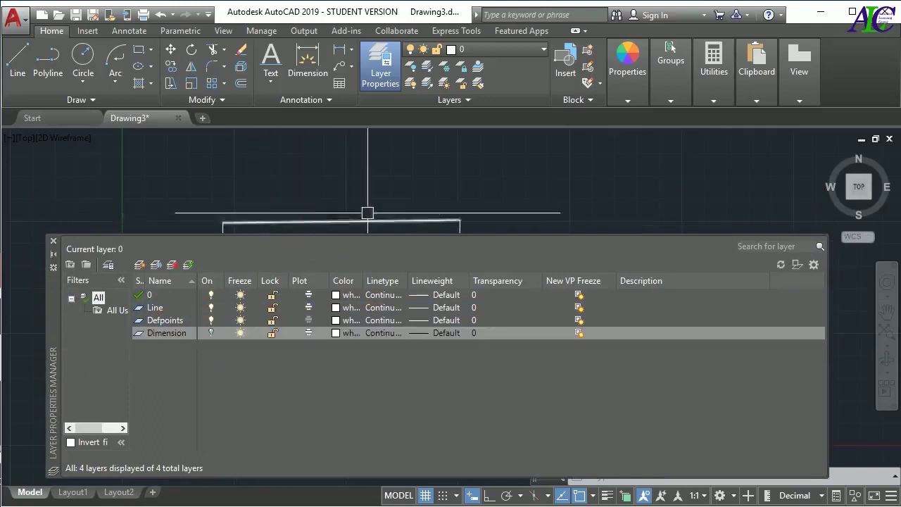
{"action": "left_click", "coordinate": [211, 333]}
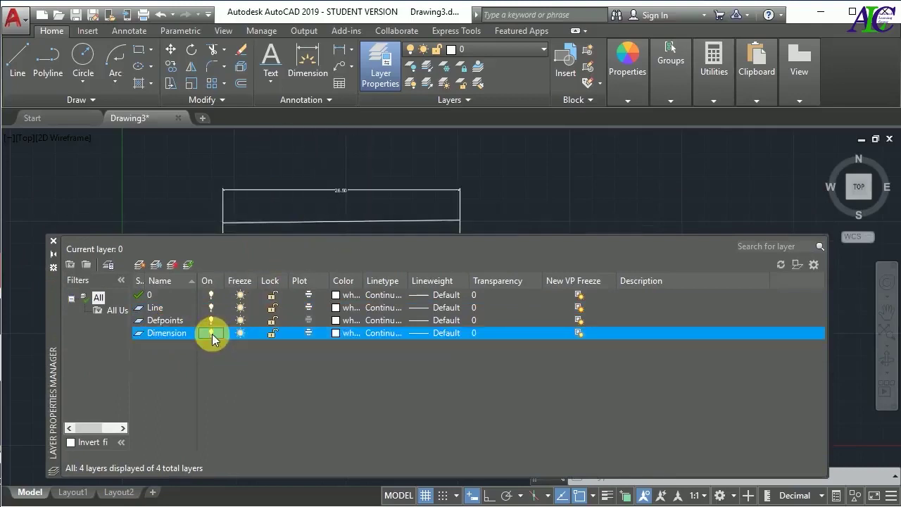
{"action": "left_click", "coordinate": [175, 308]}
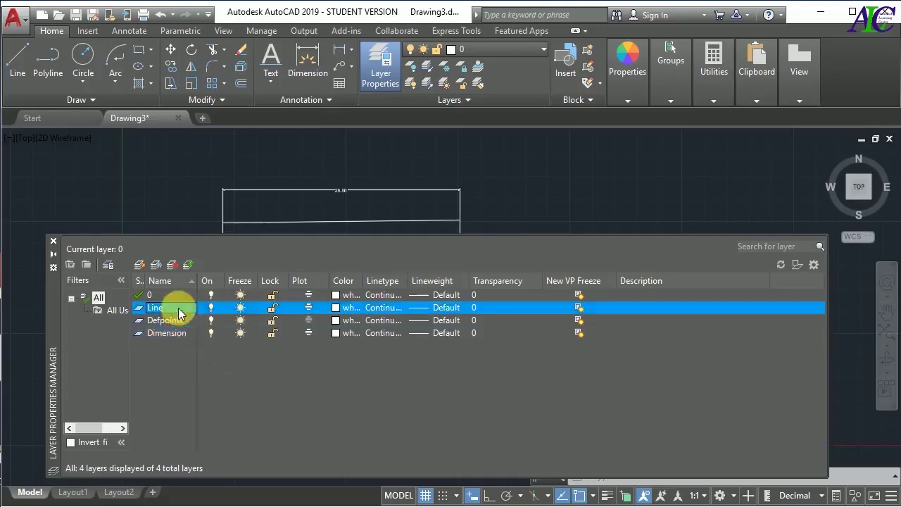
{"action": "left_click", "coordinate": [240, 308]}
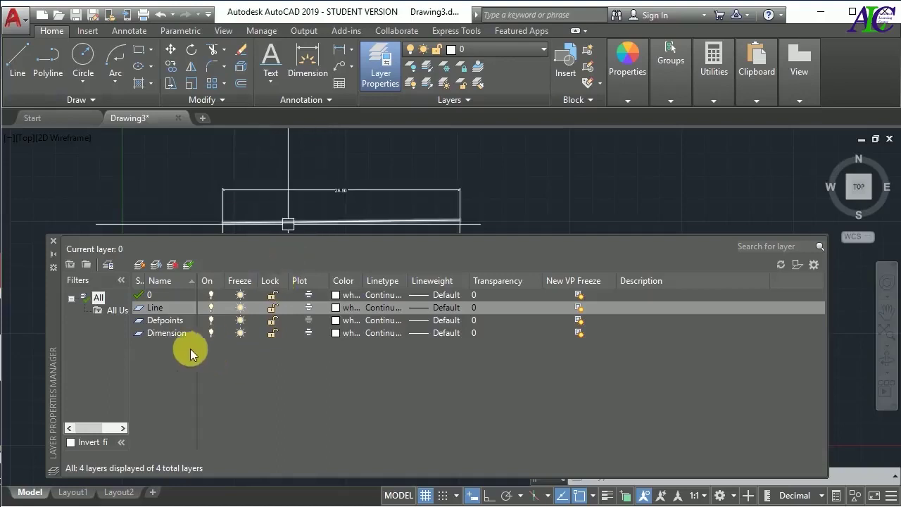
- Freeze and then thaw the Dimension layer, and lock the Line layer
{"action": "left_click", "coordinate": [167, 333]}
{"action": "left_click", "coordinate": [238, 333]}
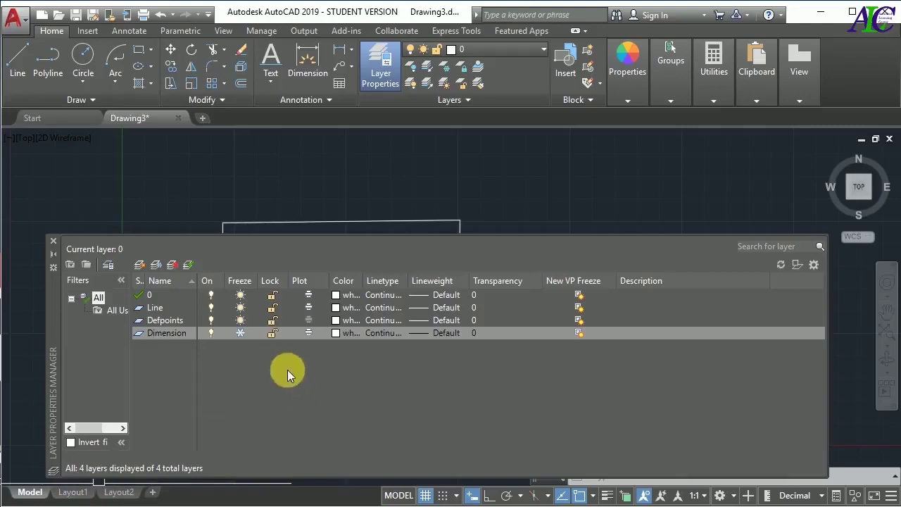
{"action": "left_click", "coordinate": [240, 336]}
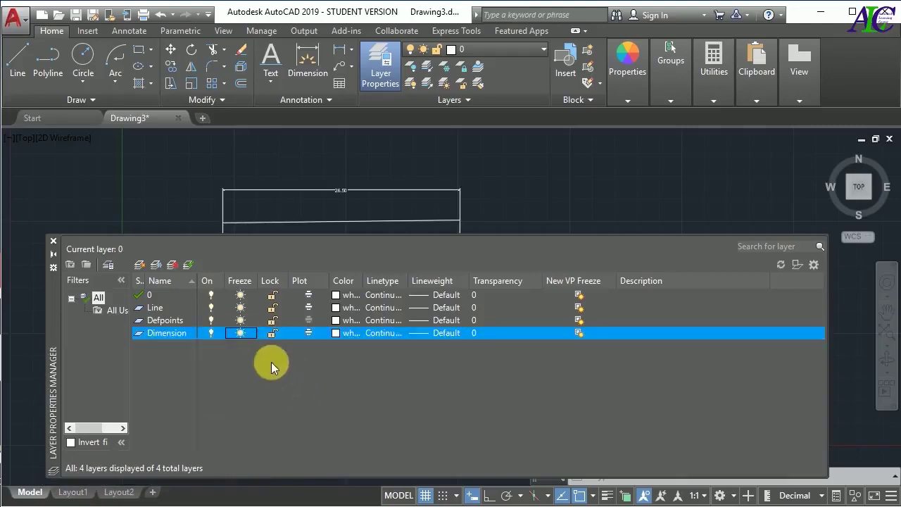
{"action": "left_click", "coordinate": [183, 309]}
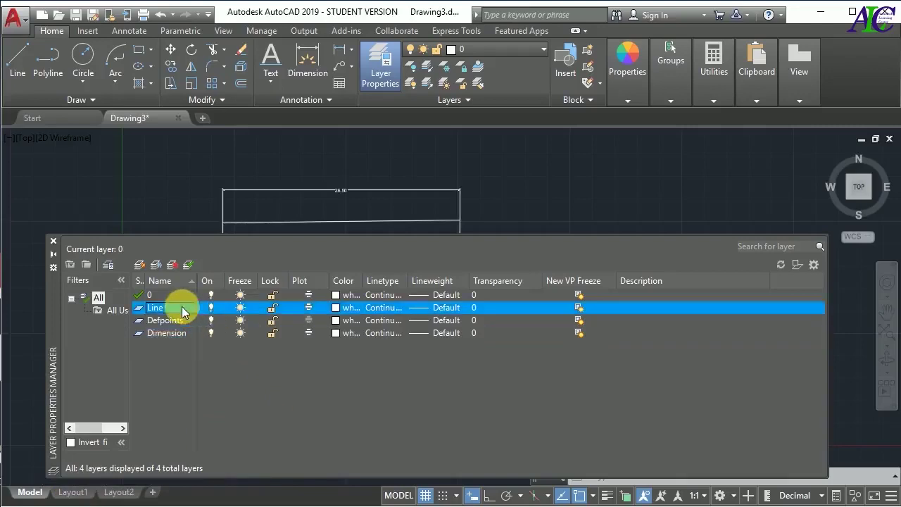
{"action": "left_click", "coordinate": [272, 310]}
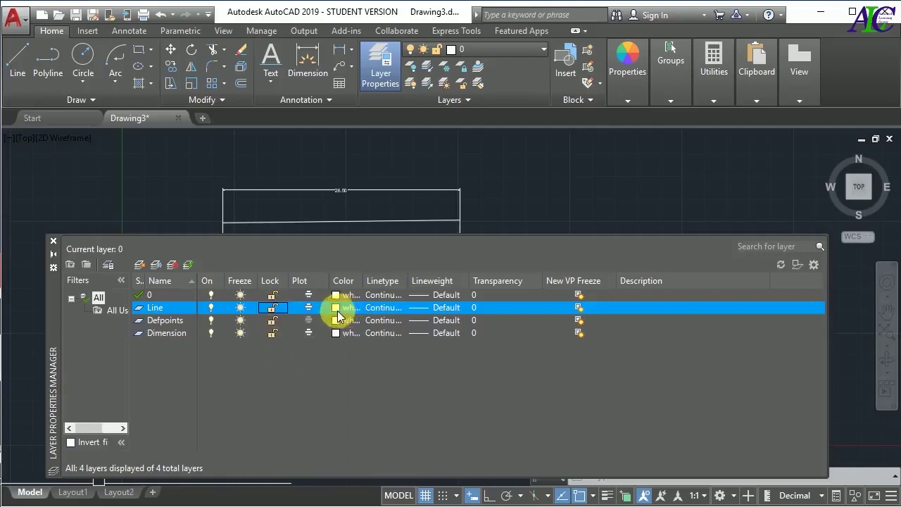
{"action": "left_click", "coordinate": [336, 308]}
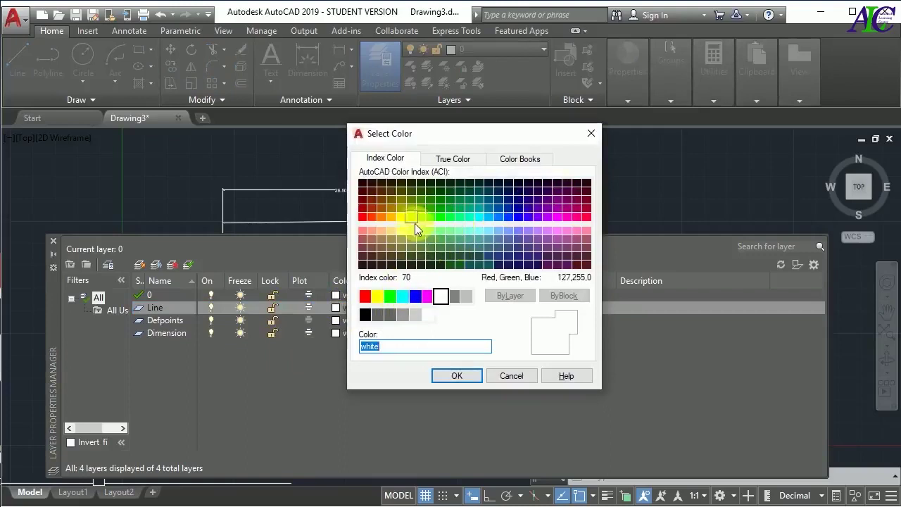
- Set the Line layer to red (colour 10), keeping its Continuous linetype after browsing loadable linetypes
{"action": "left_click", "coordinate": [363, 217]}
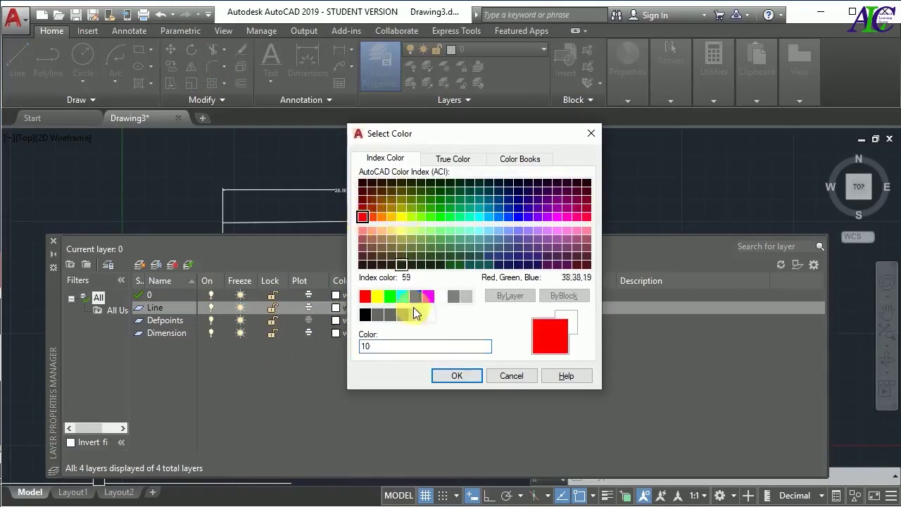
{"action": "left_click", "coordinate": [454, 376]}
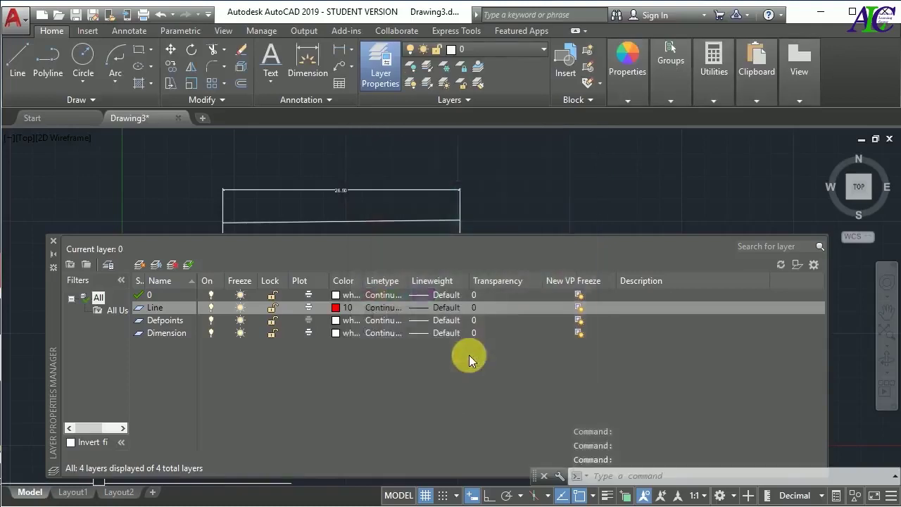
{"action": "left_click", "coordinate": [378, 310]}
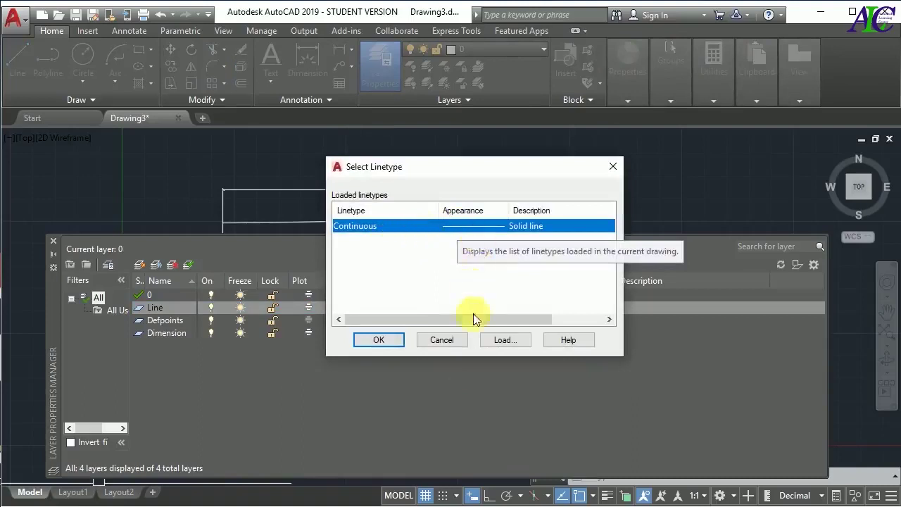
{"action": "left_click", "coordinate": [506, 340]}
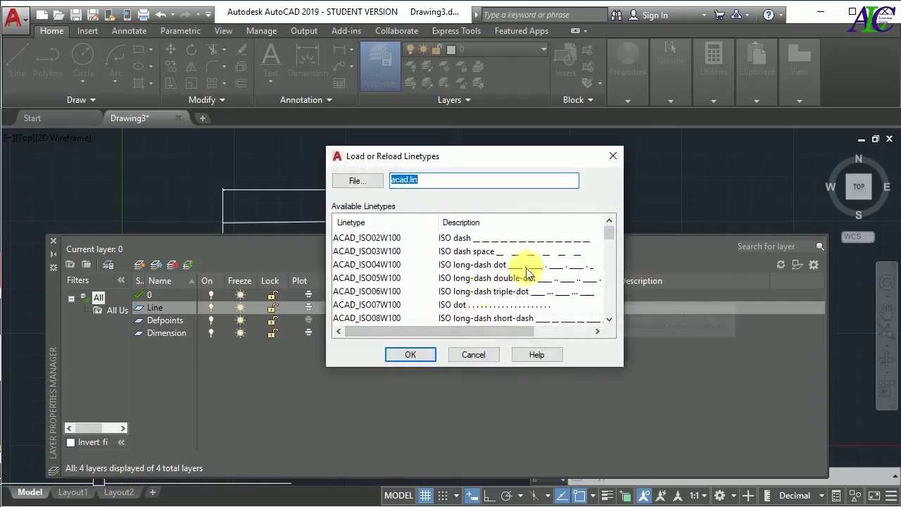
{"action": "scroll", "coordinate": [542, 278], "scroll_direction": "down", "scroll_amount": 2}
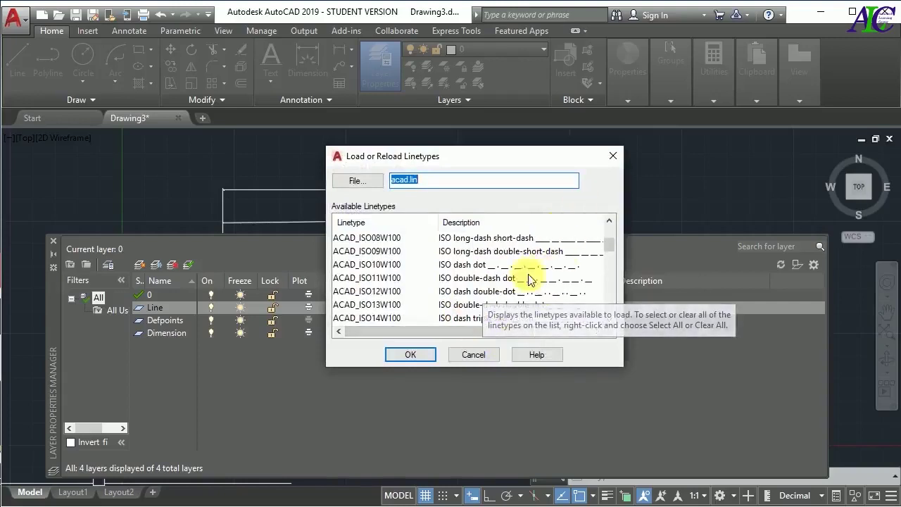
{"action": "left_click", "coordinate": [476, 356]}
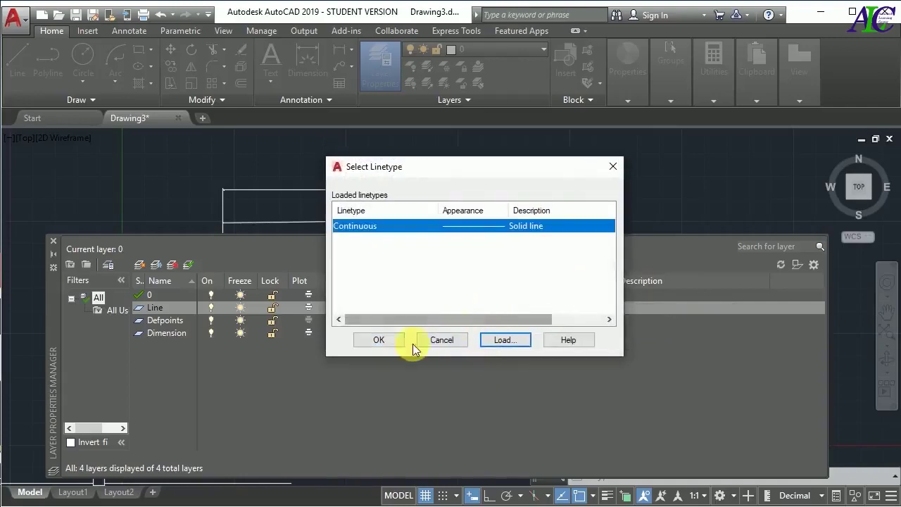
{"action": "left_click", "coordinate": [392, 342]}
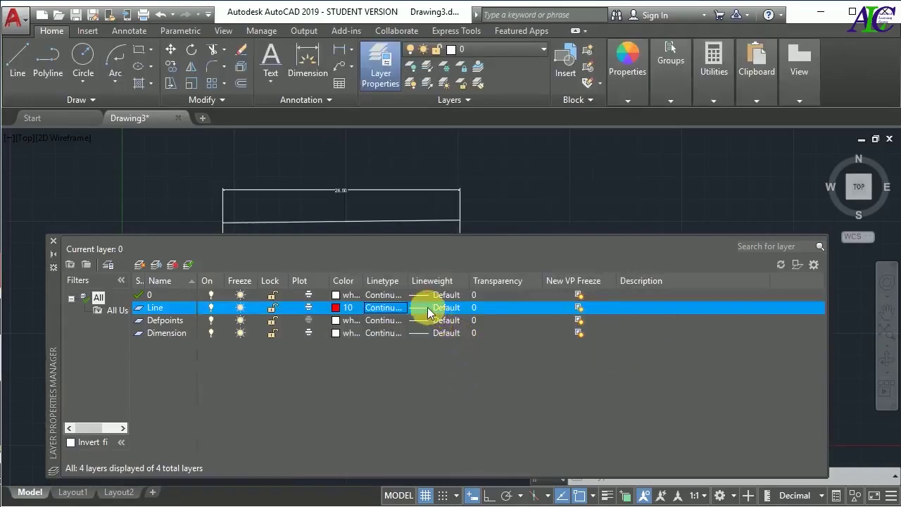
{"action": "left_click", "coordinate": [429, 310]}
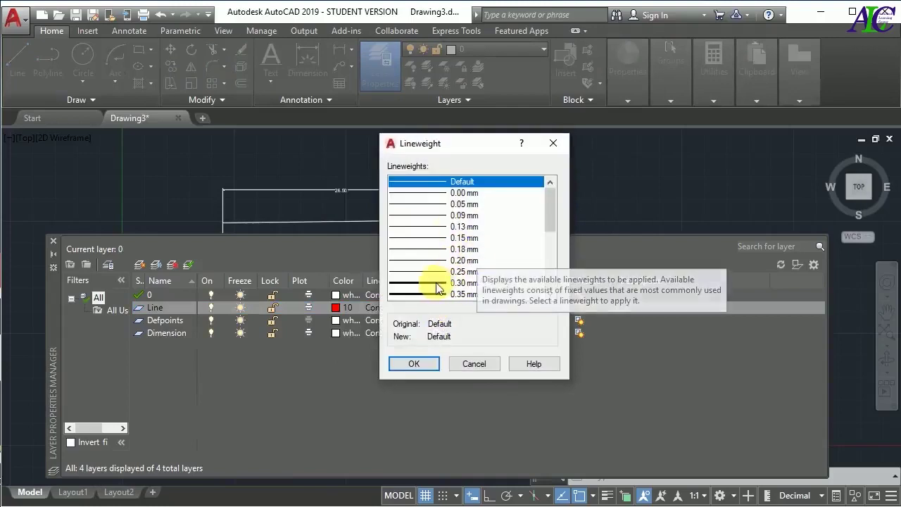
{"action": "left_click", "coordinate": [423, 364]}
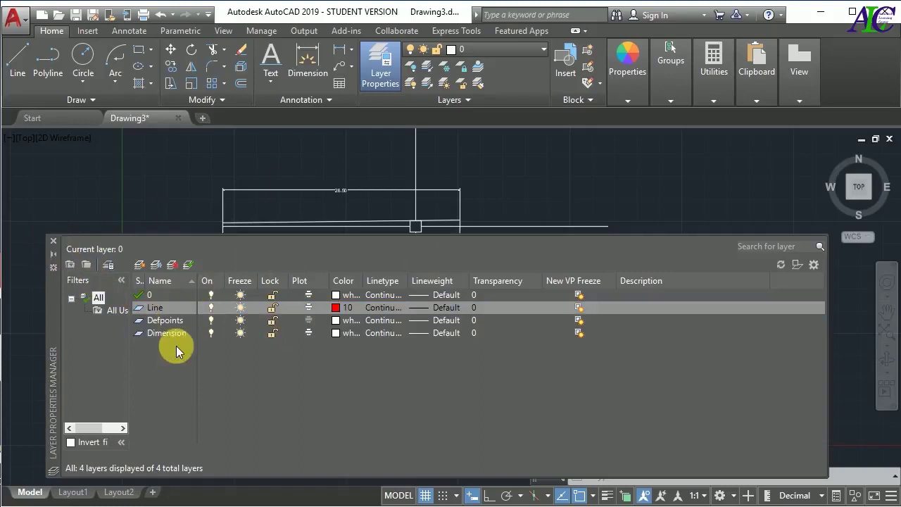
{"action": "left_click", "coordinate": [169, 309]}
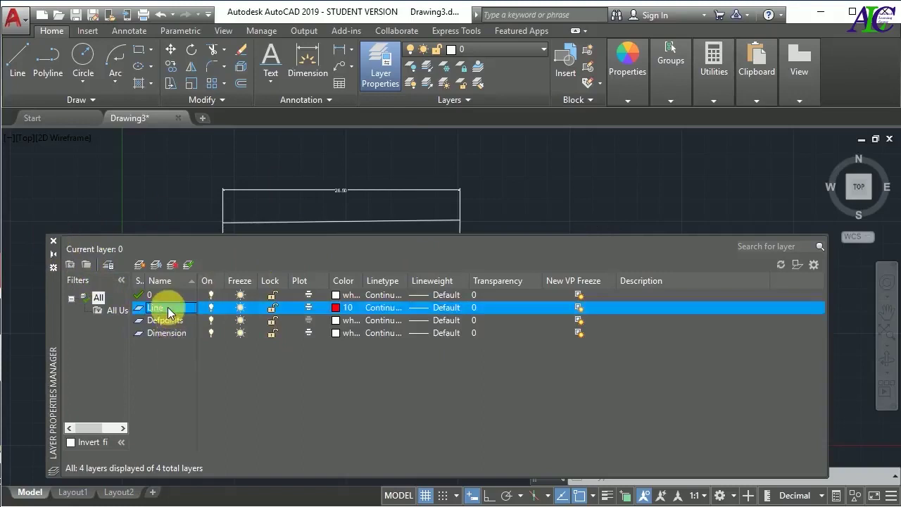
- Delete the Line layer, set Dimension current, then make layer 0 current again
{"action": "left_click", "coordinate": [171, 307]}
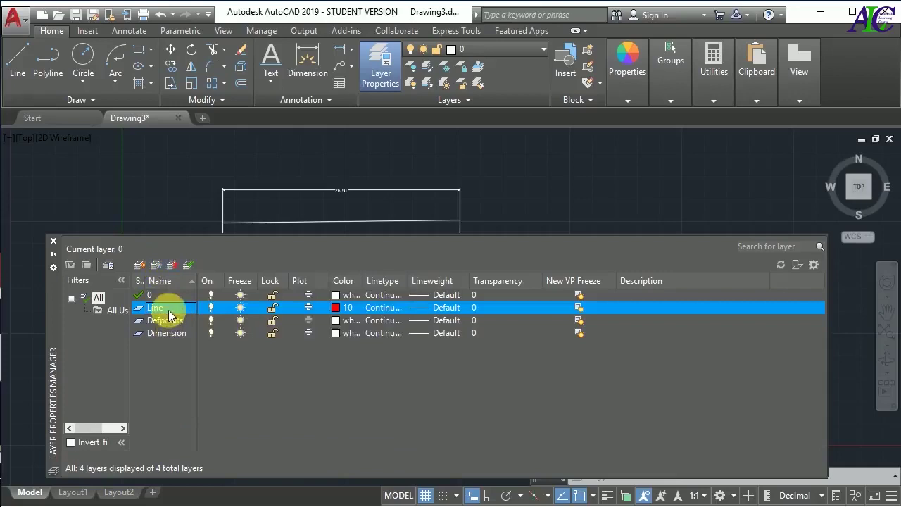
{"action": "left_click", "coordinate": [173, 265]}
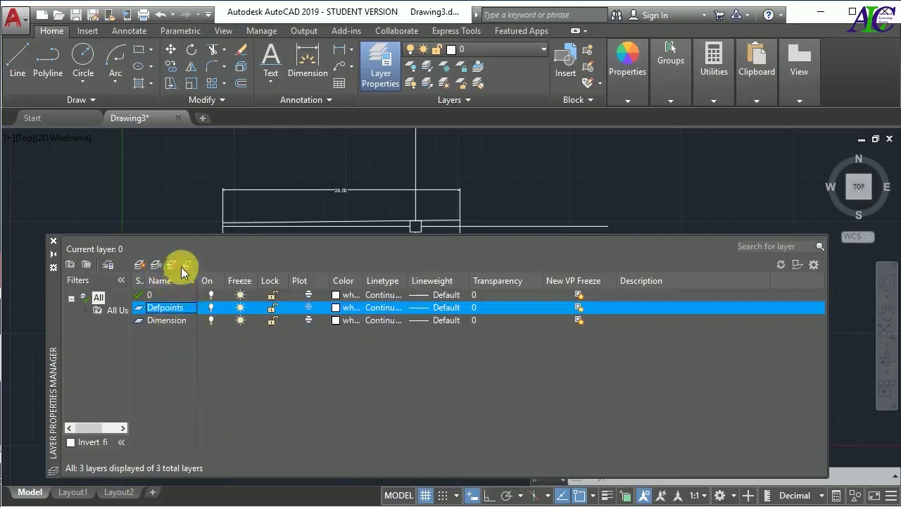
{"action": "left_click", "coordinate": [171, 321]}
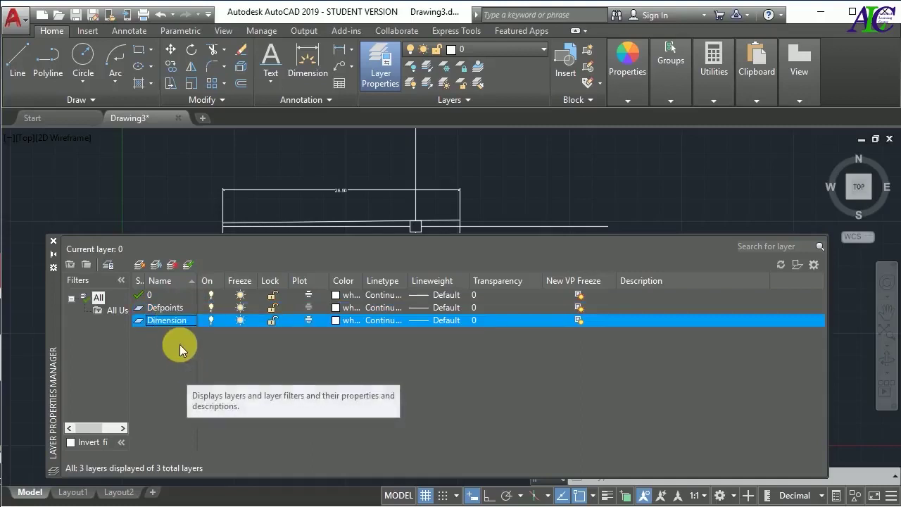
{"action": "left_click", "coordinate": [190, 264]}
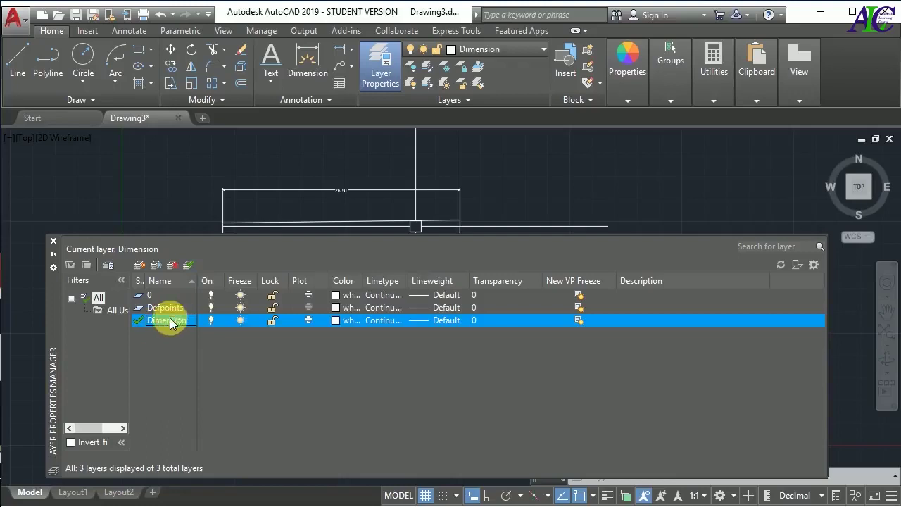
{"action": "left_click", "coordinate": [160, 296]}
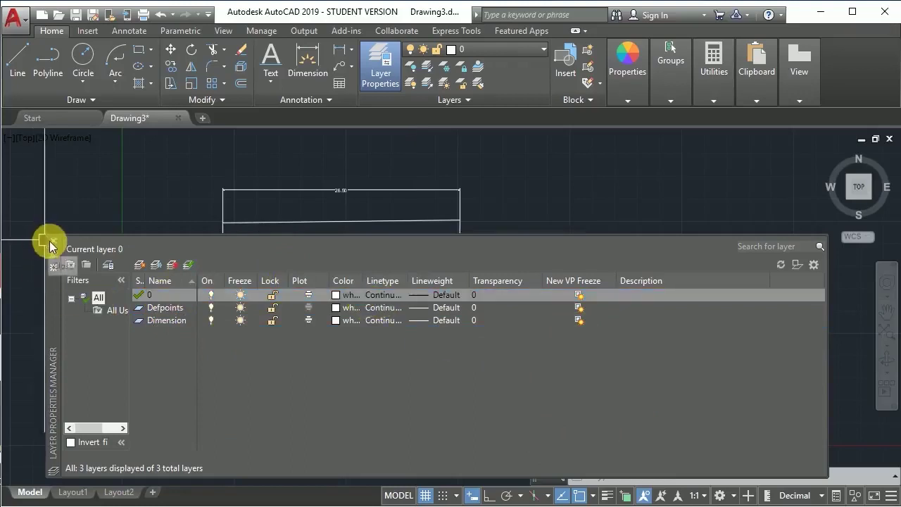
- Close the Layer Properties Manager and zoom to view the full dimensioned outline
{"action": "left_click", "coordinate": [53, 241]}
{"action": "scroll", "coordinate": [425, 280], "scroll_direction": "down", "scroll_amount": 4}
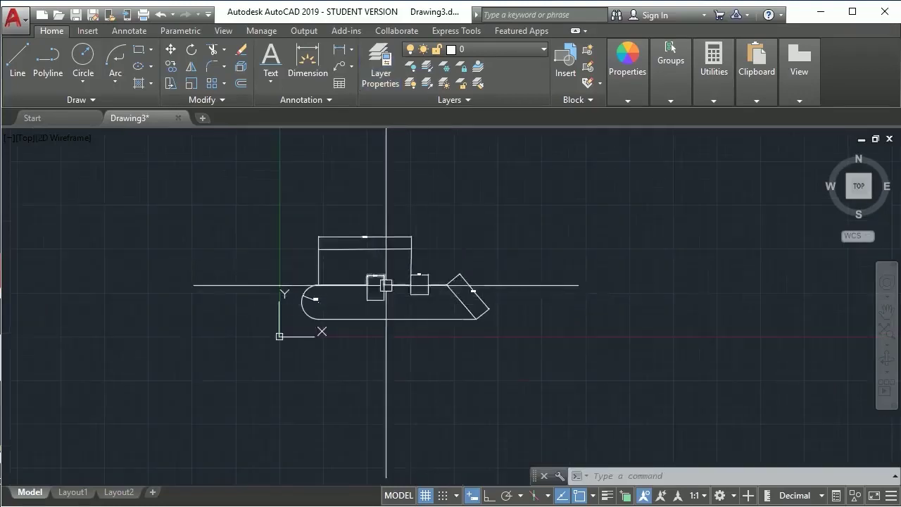
{"action": "scroll", "coordinate": [383, 285], "scroll_direction": "up", "scroll_amount": 2}
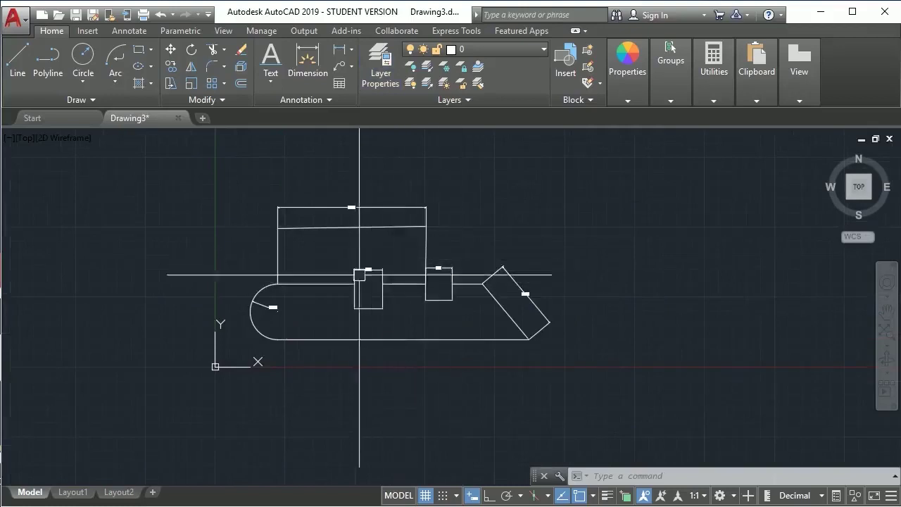